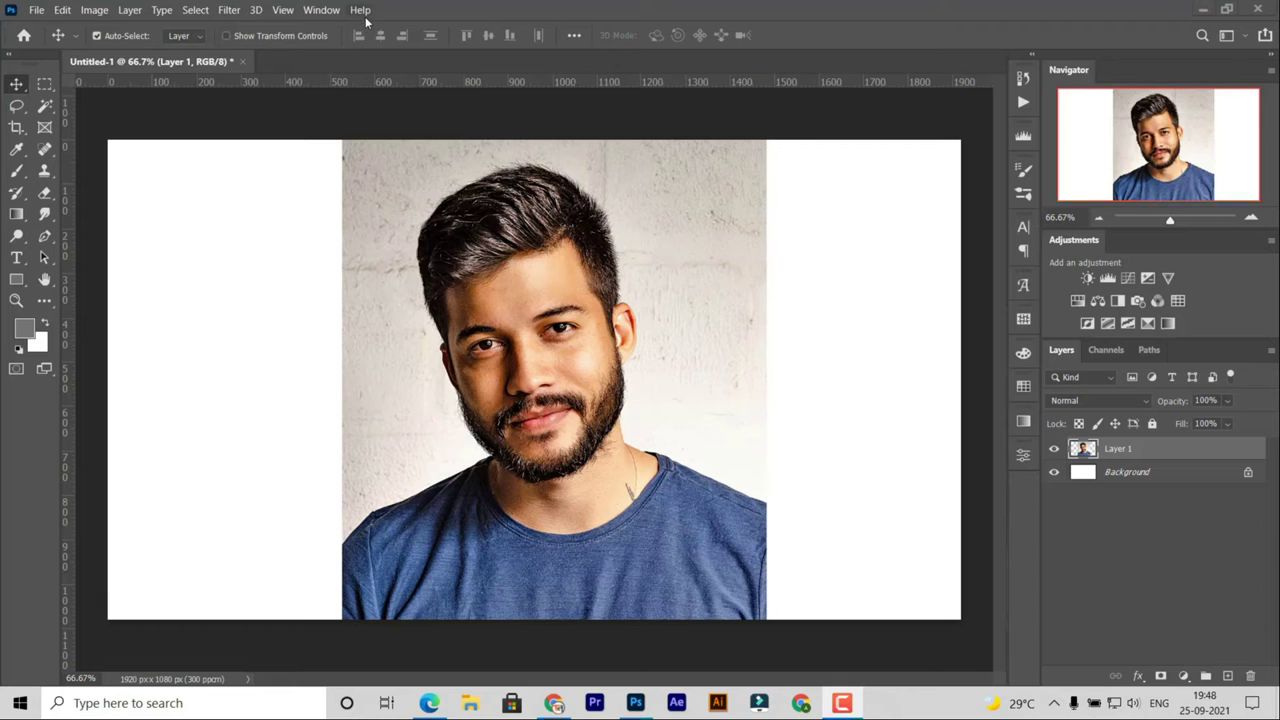
- Apply the Remove background quick action to mask out the wall behind the bearded man
left_click(860, 330)
left_click(867, 280)
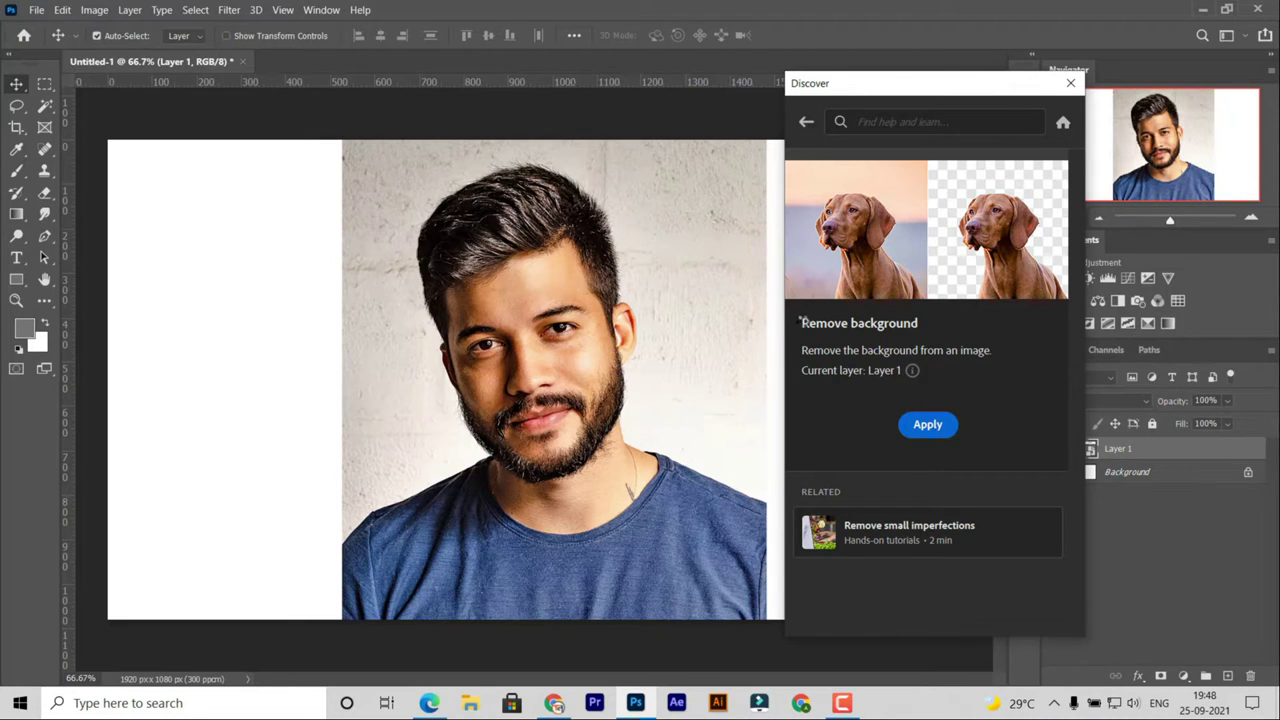
left_click(1070, 83)
left_click(46, 215)
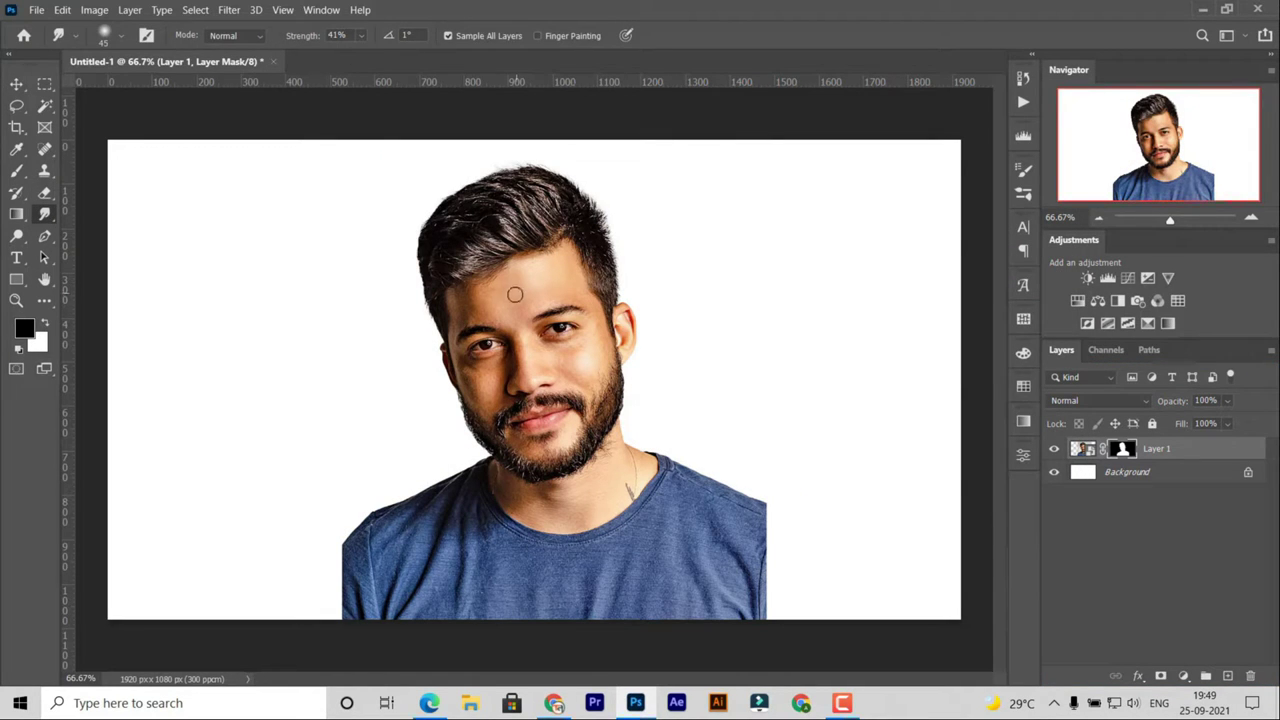
- Zoom in on the face and rasterize Layer 1 into a plain pixel layer
key("ctrl+plus")
key("ctrl+plus")
left_click_drag(613, 339, 611, 431)
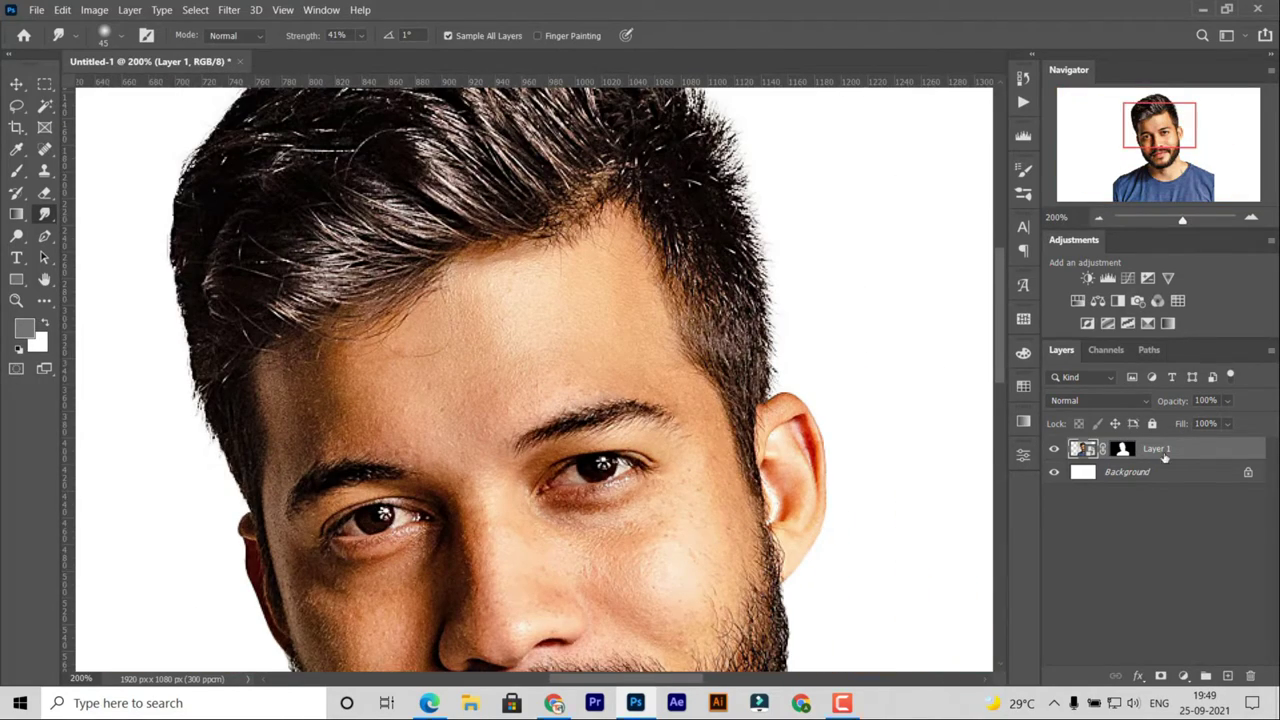
right_click(1164, 456)
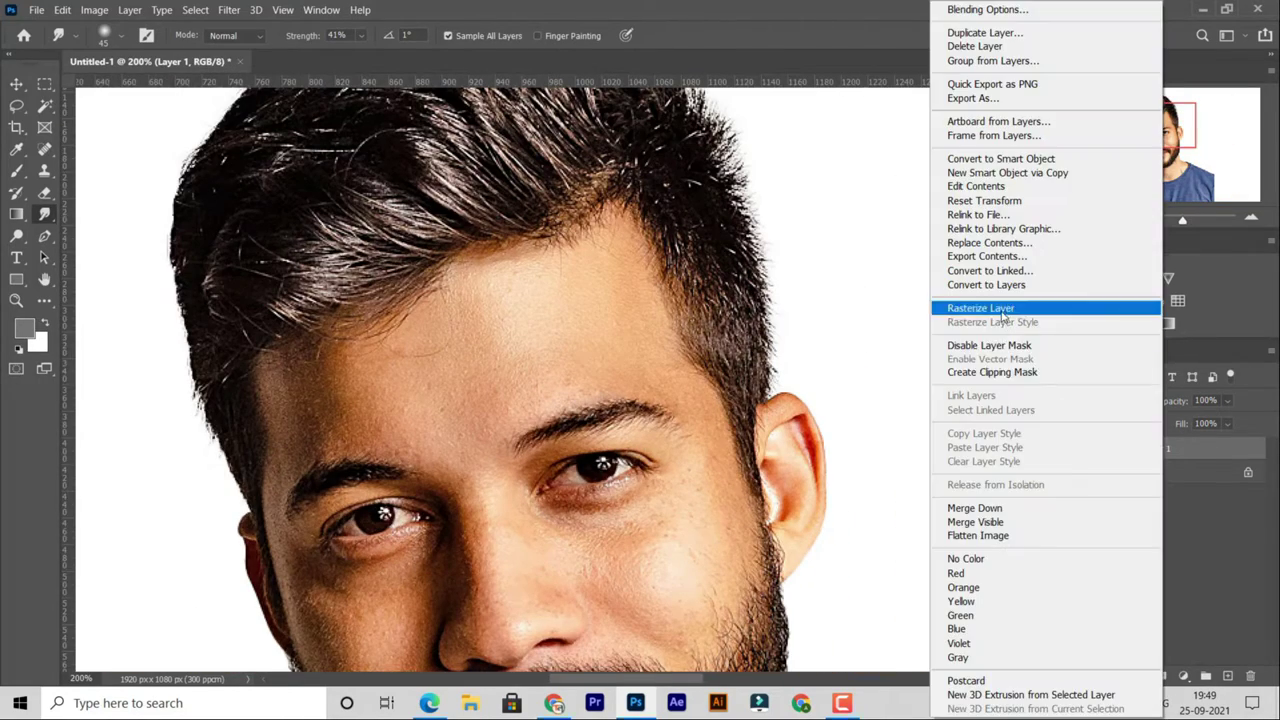
left_click(990, 310)
- With a smaller brush, smudge the forehead along the hairline, above the eyebrows and the inner right eyebrow
key("bracketleft")
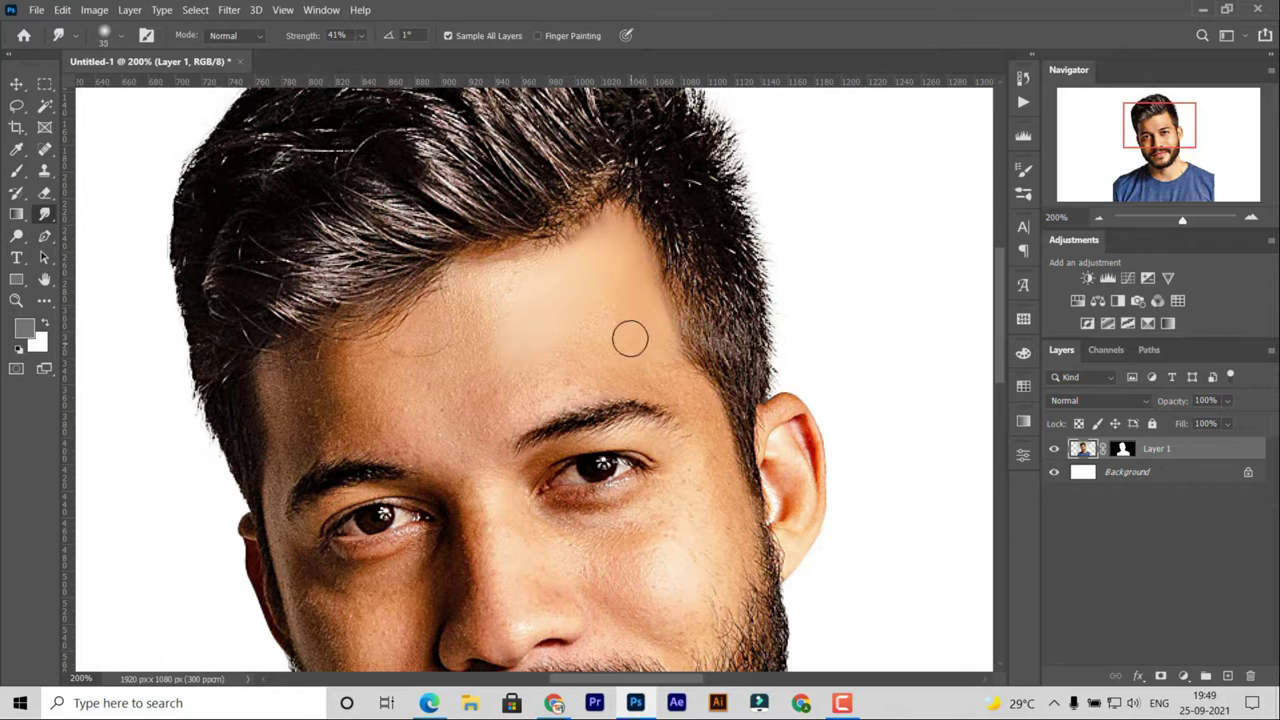
mouse_move(536, 298)
left_mouse_down()
mouse_move(451, 286)
mouse_move(434, 317)
mouse_move(431, 294)
mouse_move(330, 348)
mouse_move(474, 323)
mouse_move(288, 376)
mouse_move(280, 455)
mouse_move(343, 400)
mouse_move(463, 337)
left_mouse_up()
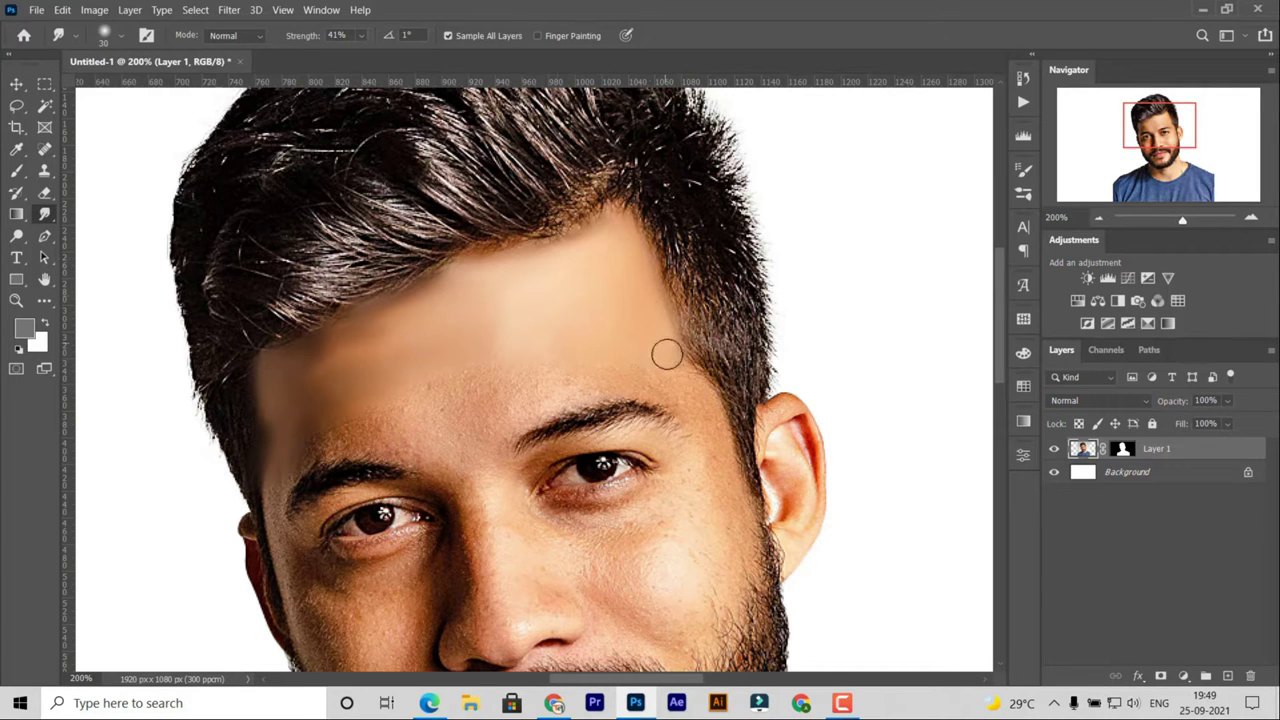
mouse_move(429, 382)
left_mouse_down()
mouse_move(357, 434)
mouse_move(420, 443)
left_mouse_up()
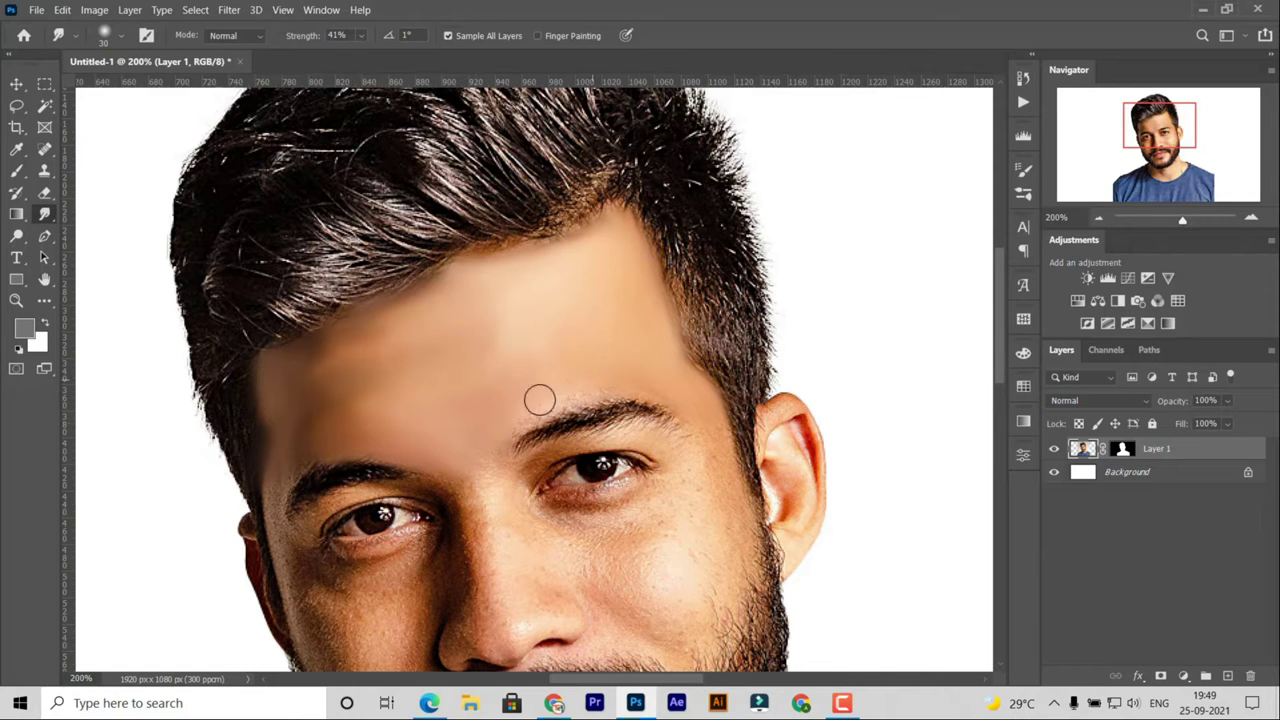
left_click_drag(540, 400, 630, 375)
scroll(686, 389, "down", 1)
scroll(671, 360, "down", 1)
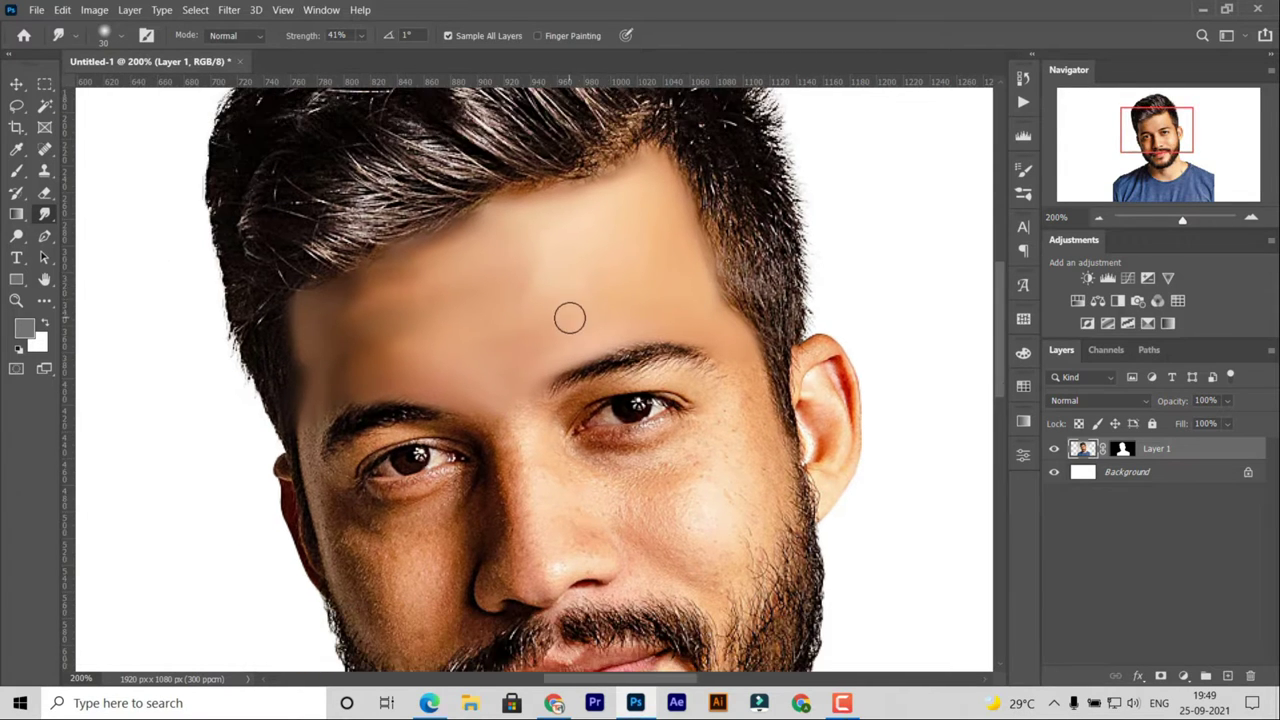
scroll(568, 314, "down", 2)
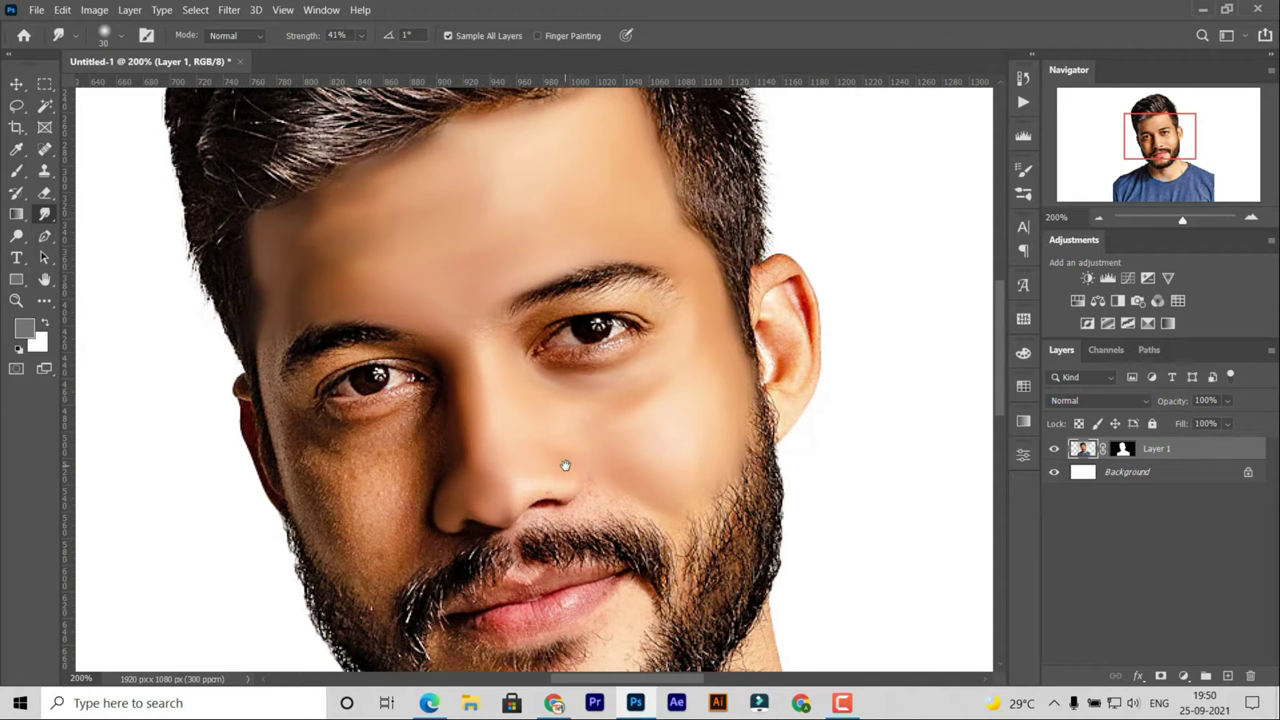
- At close zoom, smudge the right eye's lower eyelid and upper lash line smooth
key("ctrl+plus")
key("ctrl+plus")
key("ctrl+plus")
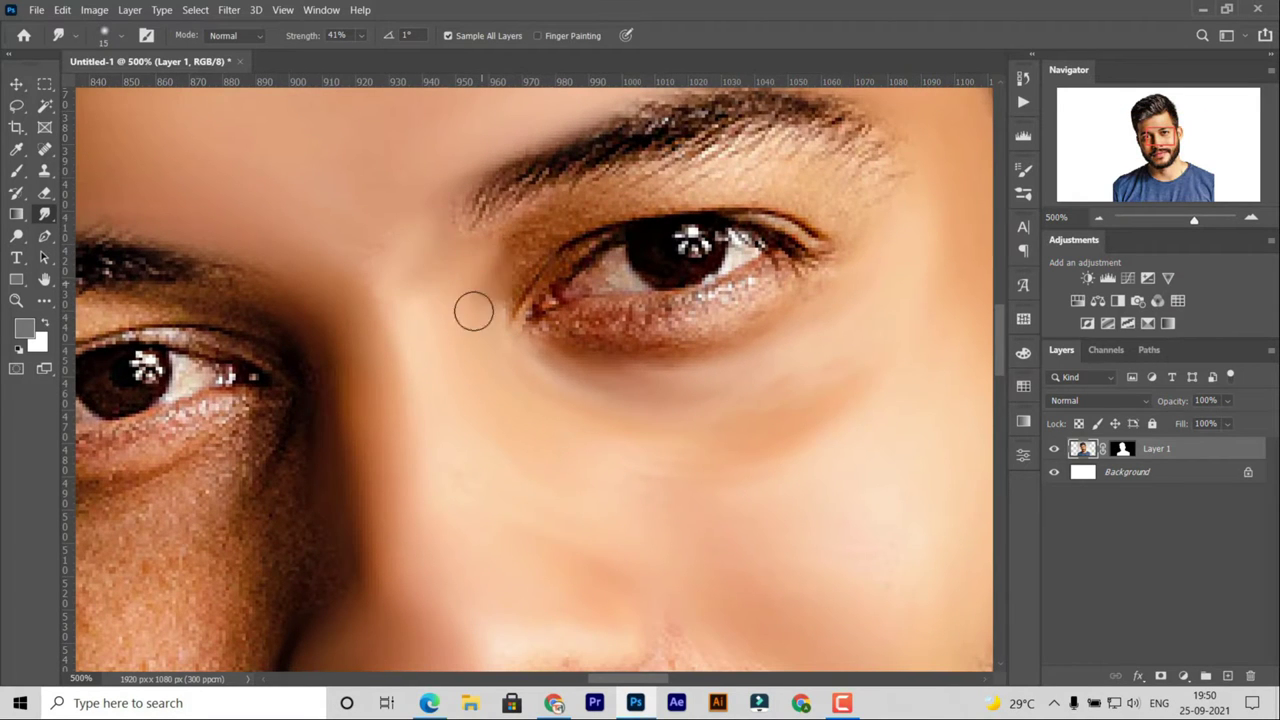
left_click_drag(810, 325, 725, 365)
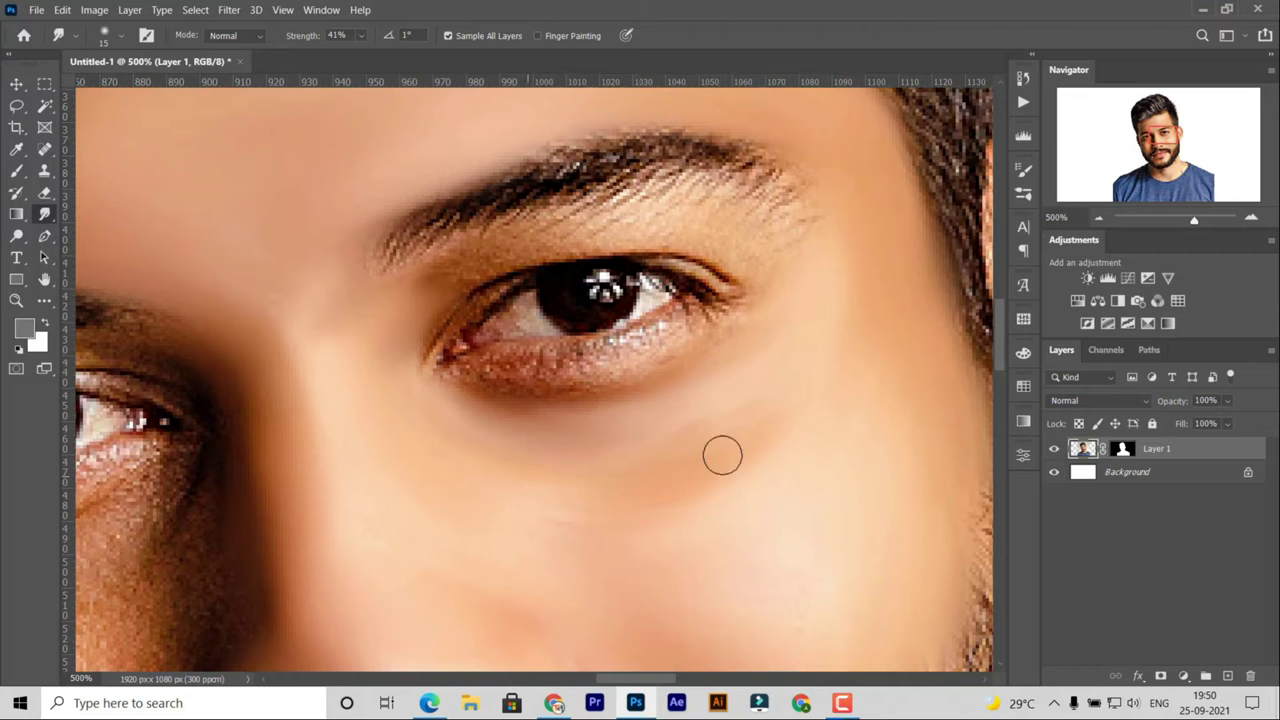
mouse_move(464, 395)
left_mouse_down()
mouse_move(514, 363)
mouse_move(620, 366)
mouse_move(618, 378)
left_mouse_up()
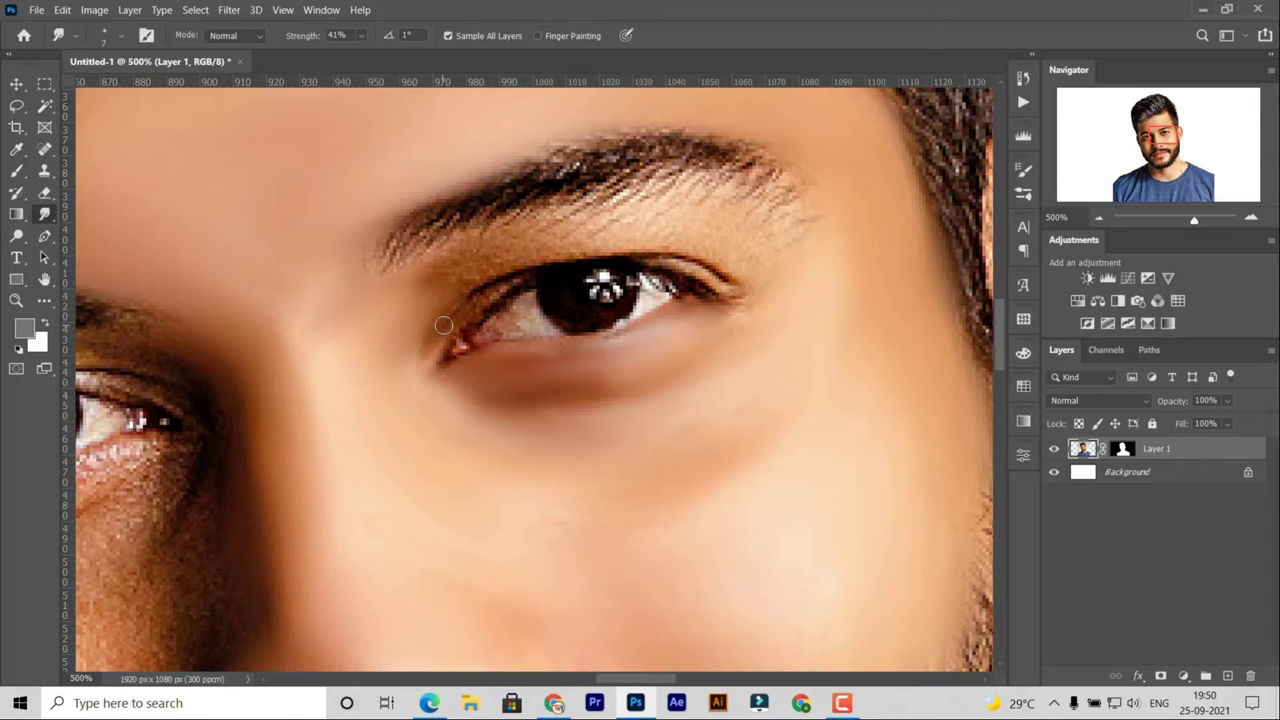
left_click_drag(662, 272, 732, 288)
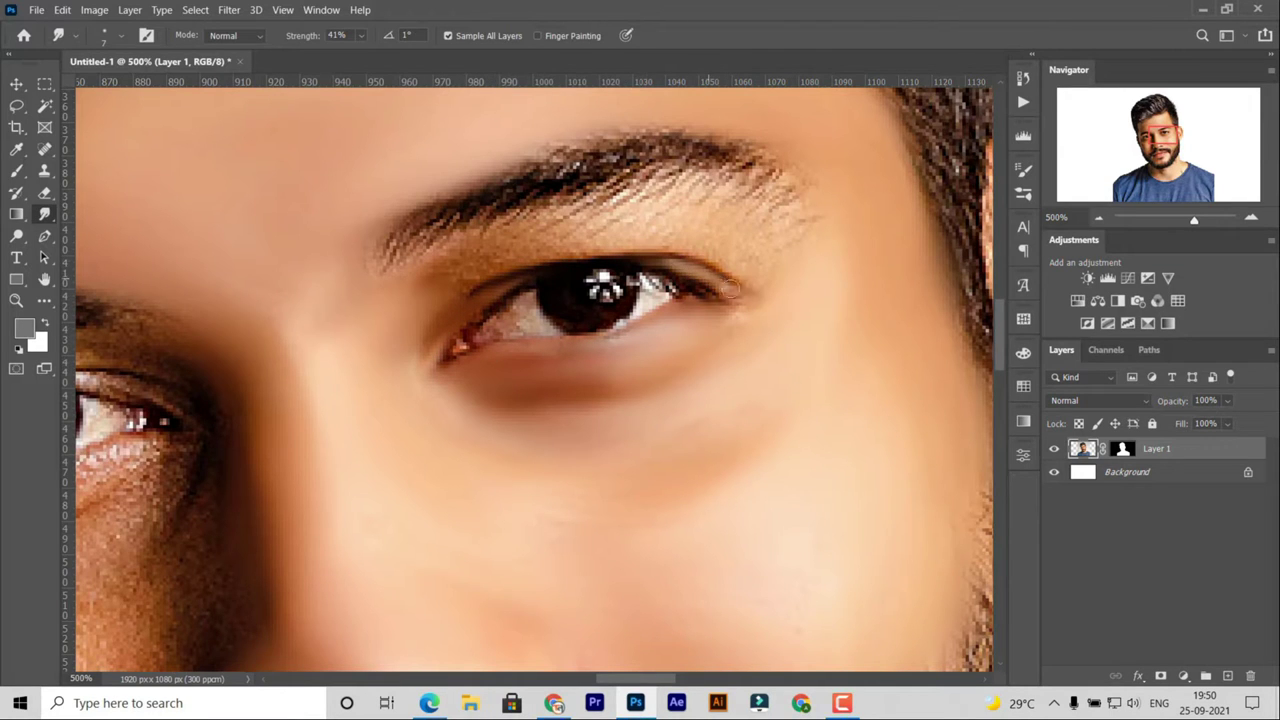
left_click_drag(568, 325, 538, 380)
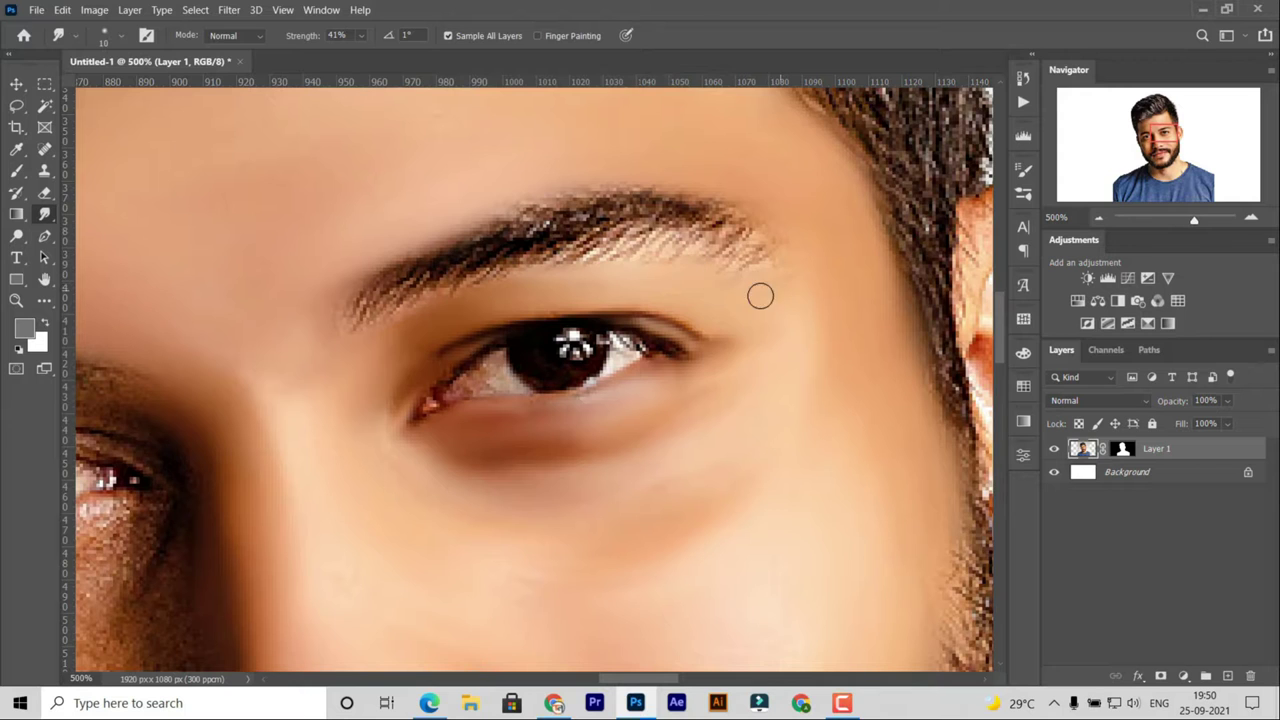
- Smudge the eyebrow tail at brush 15, then the inner lower eyelid and catchlight at brush 8
left_click_drag(775, 297, 779, 335)
scroll(350, 330, "up", 3)
key("bracketright")
key("bracketright")
key("bracketright")
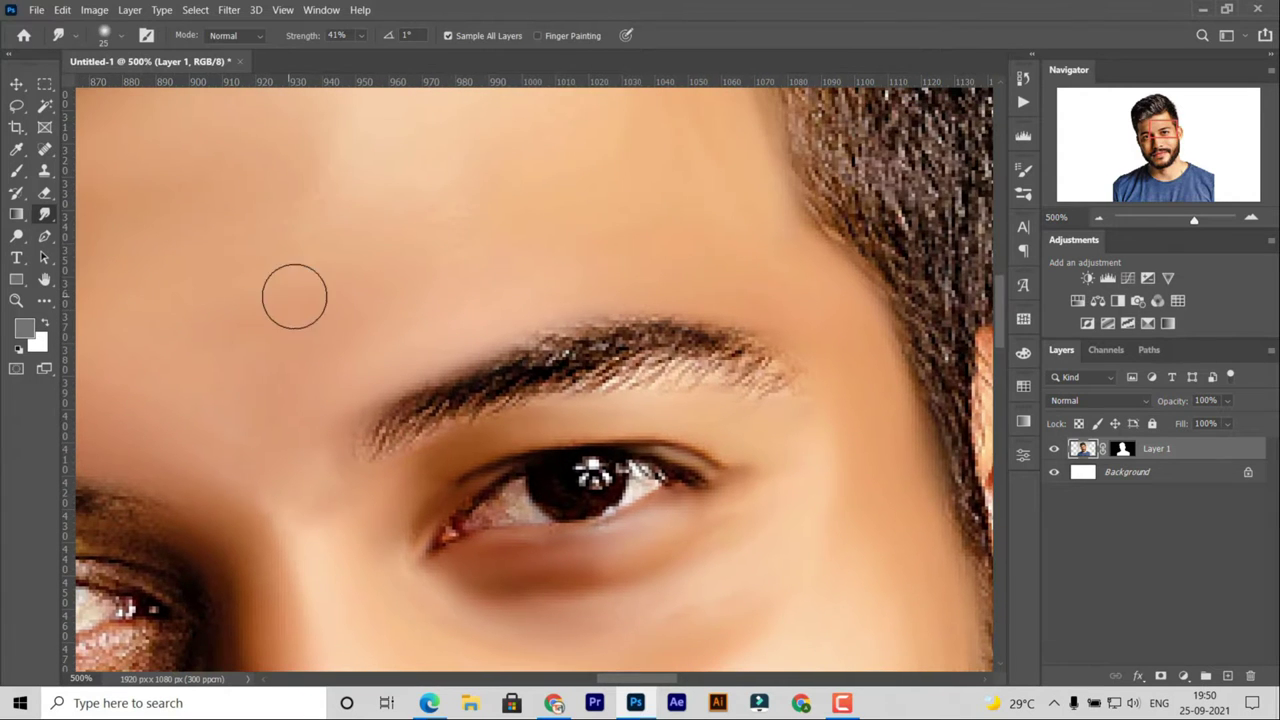
key("bracketleft")
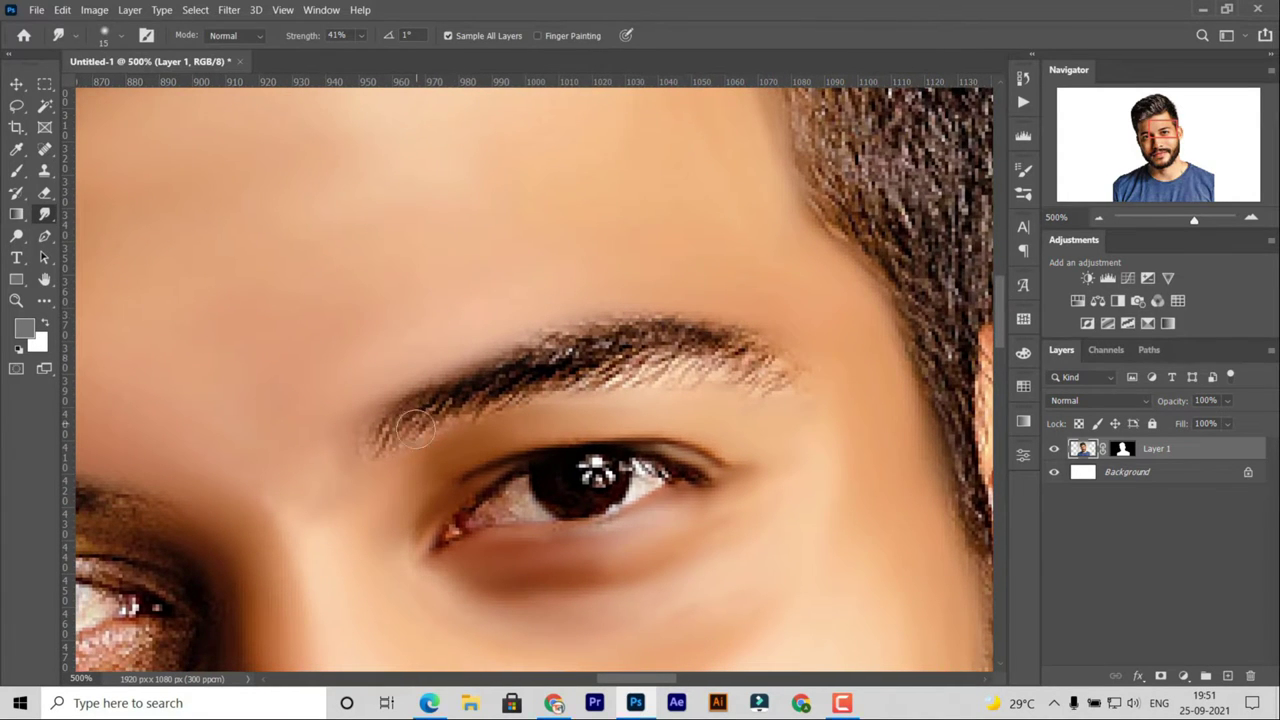
mouse_move(400, 428)
left_mouse_down()
mouse_move(514, 360)
mouse_move(566, 366)
mouse_move(634, 336)
mouse_move(780, 380)
mouse_move(591, 340)
left_mouse_up()
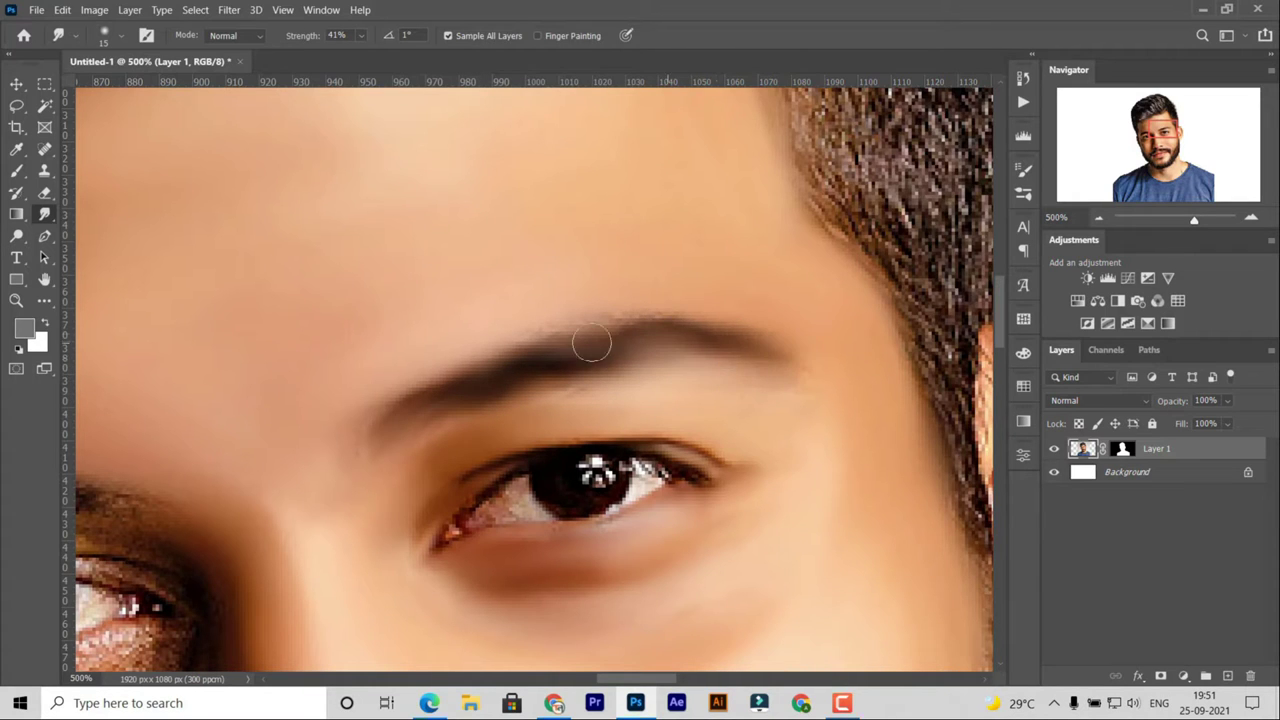
key("bracketleft")
key("bracketleft")
key("bracketleft")
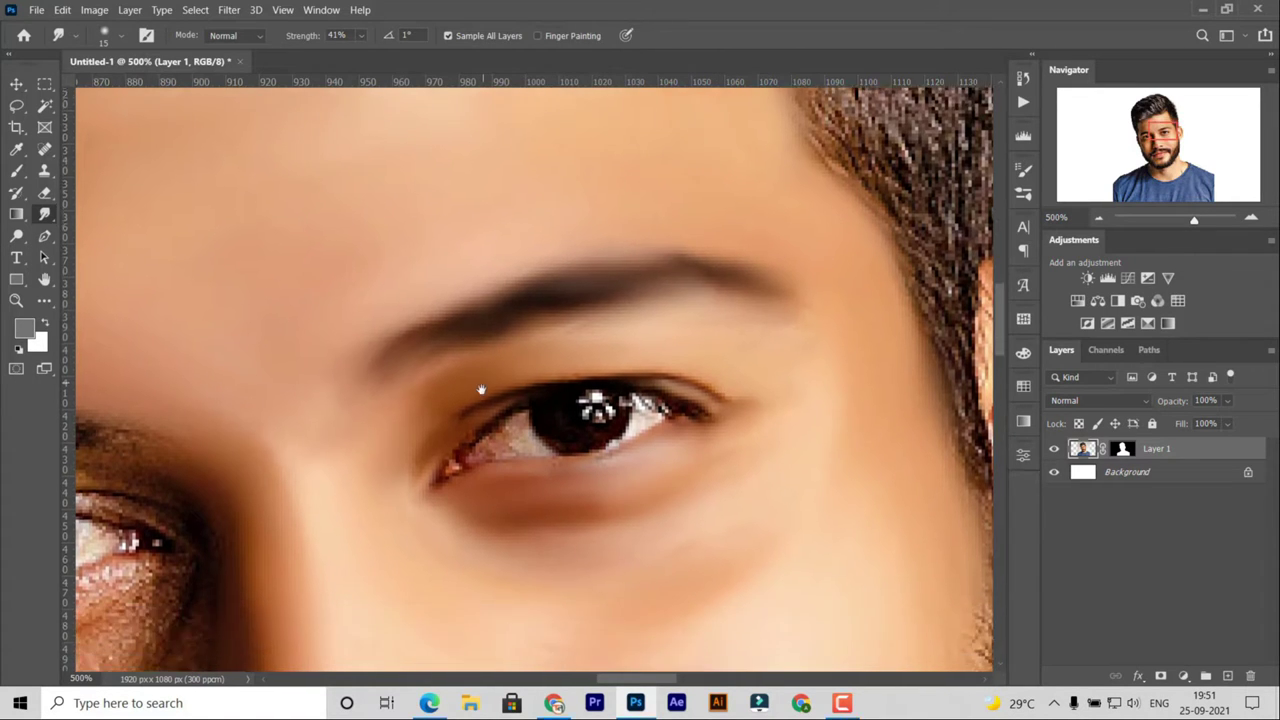
scroll(480, 390, "down", 2)
left_click_drag(447, 465, 510, 436)
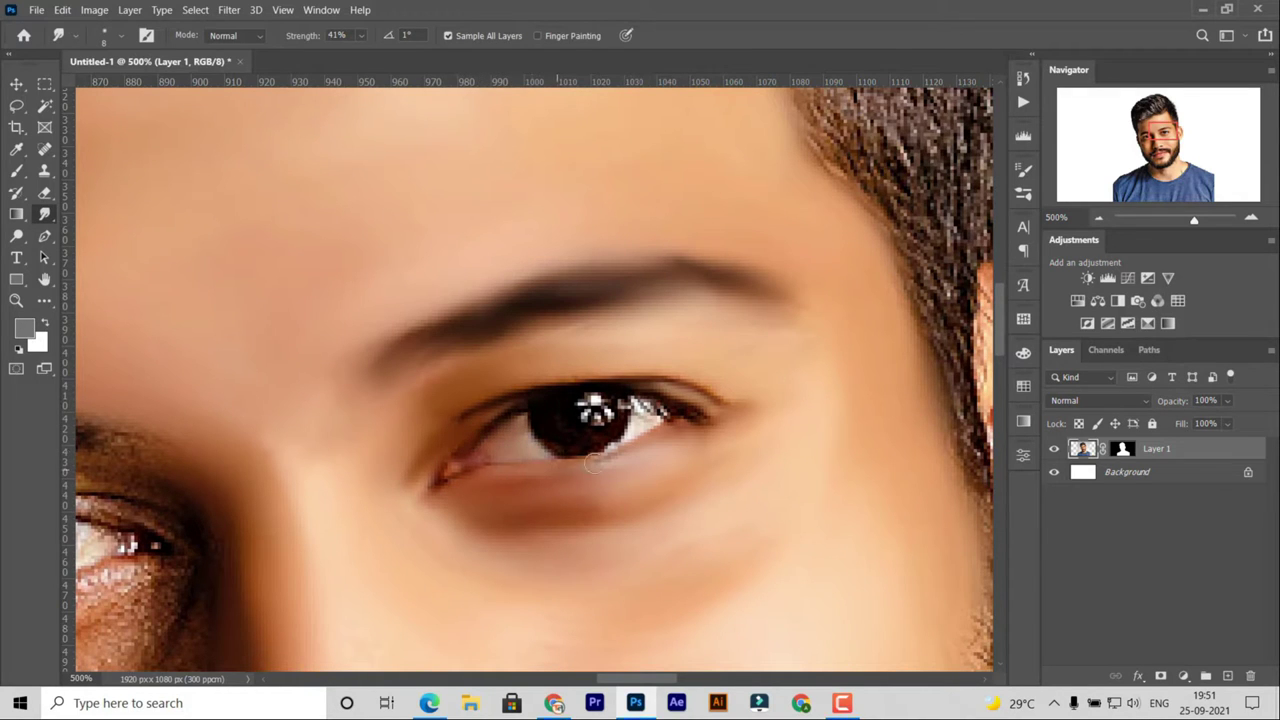
mouse_move(600, 418)
left_mouse_down()
mouse_move(594, 403)
mouse_move(625, 402)
left_mouse_up()
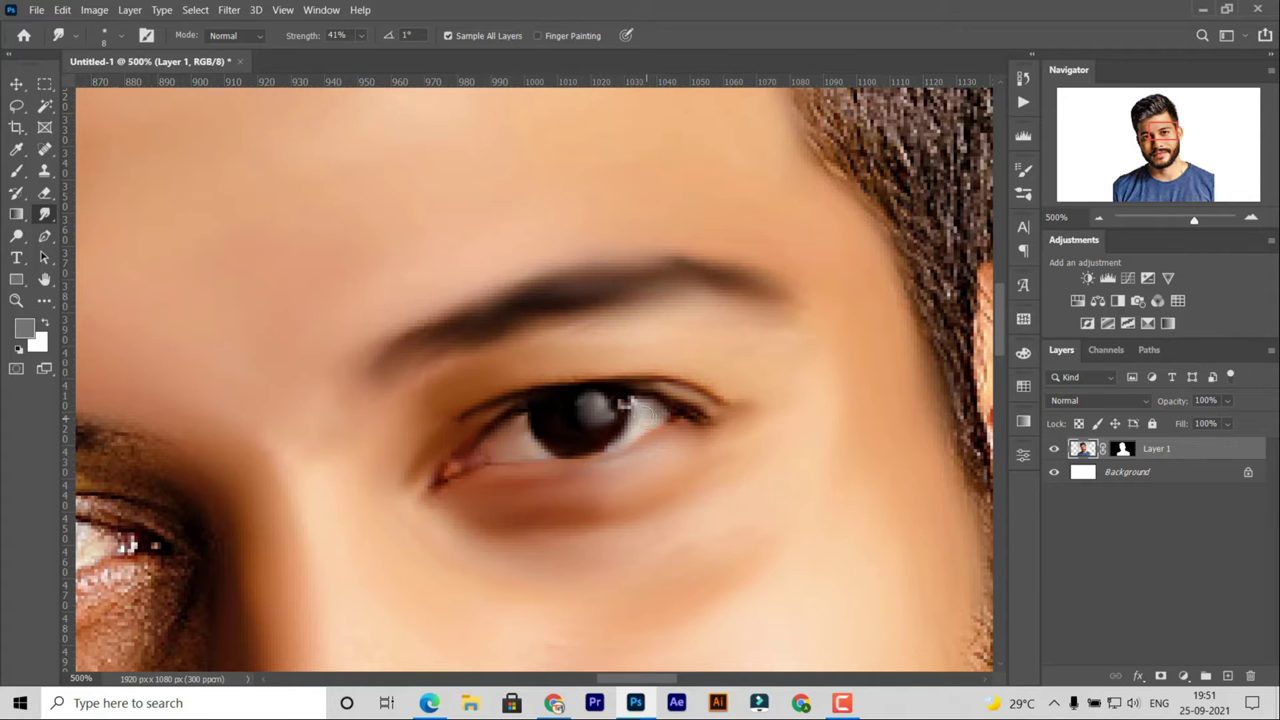
scroll(650, 447, "down", 3)
- Save the document as smudge.psd
scroll(646, 443, "down", 3)
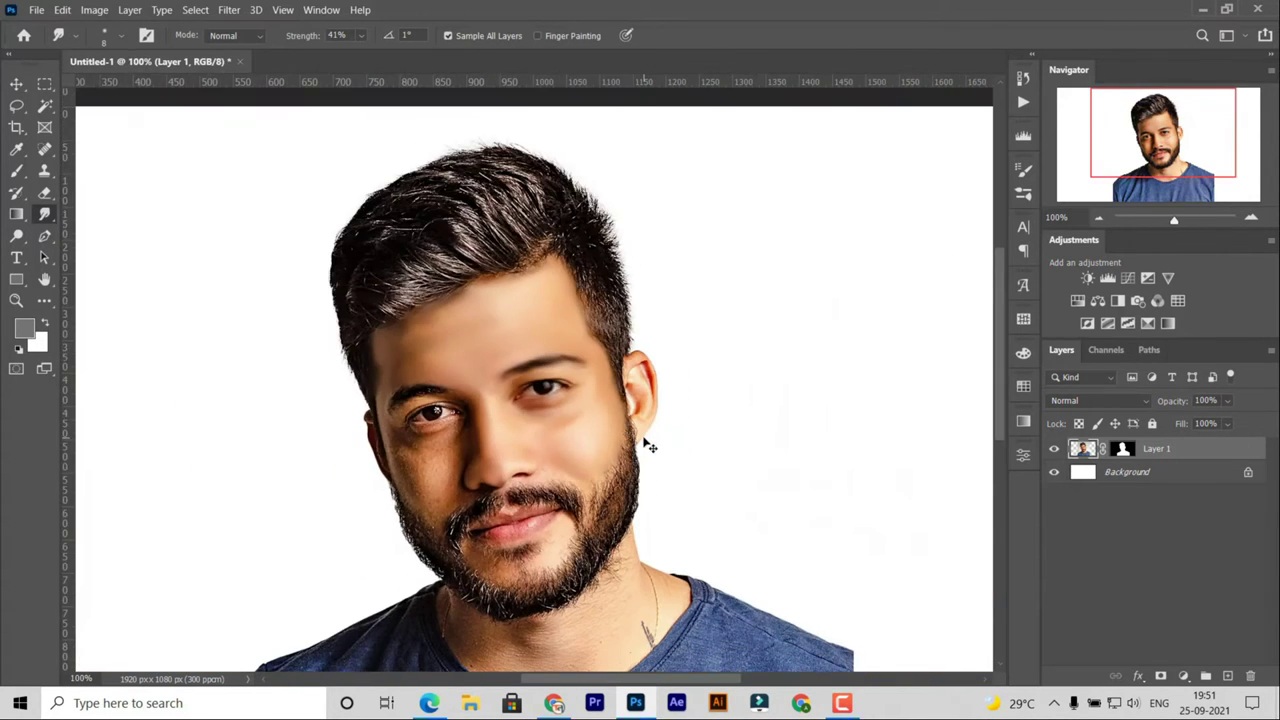
key("ctrl+shift+s")
type("smudge")
key("Return")
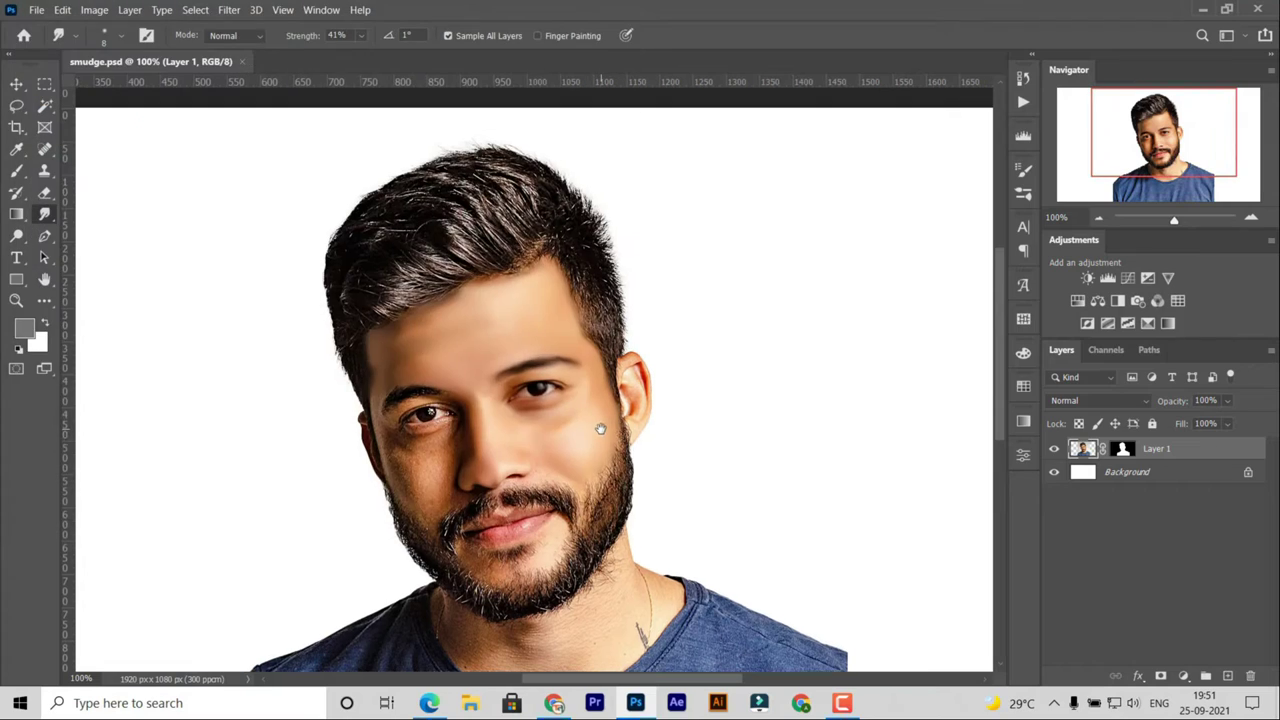
- Zoom in on the left side of the face and smudge the skin under the left eye
key("ctrl+minus")
key("ctrl+plus")
key("ctrl+plus")
mouse_move(643, 343)
left_mouse_down()
mouse_move(594, 390)
mouse_move(534, 411)
left_mouse_up()
key("ctrl+plus")
key("ctrl+plus")
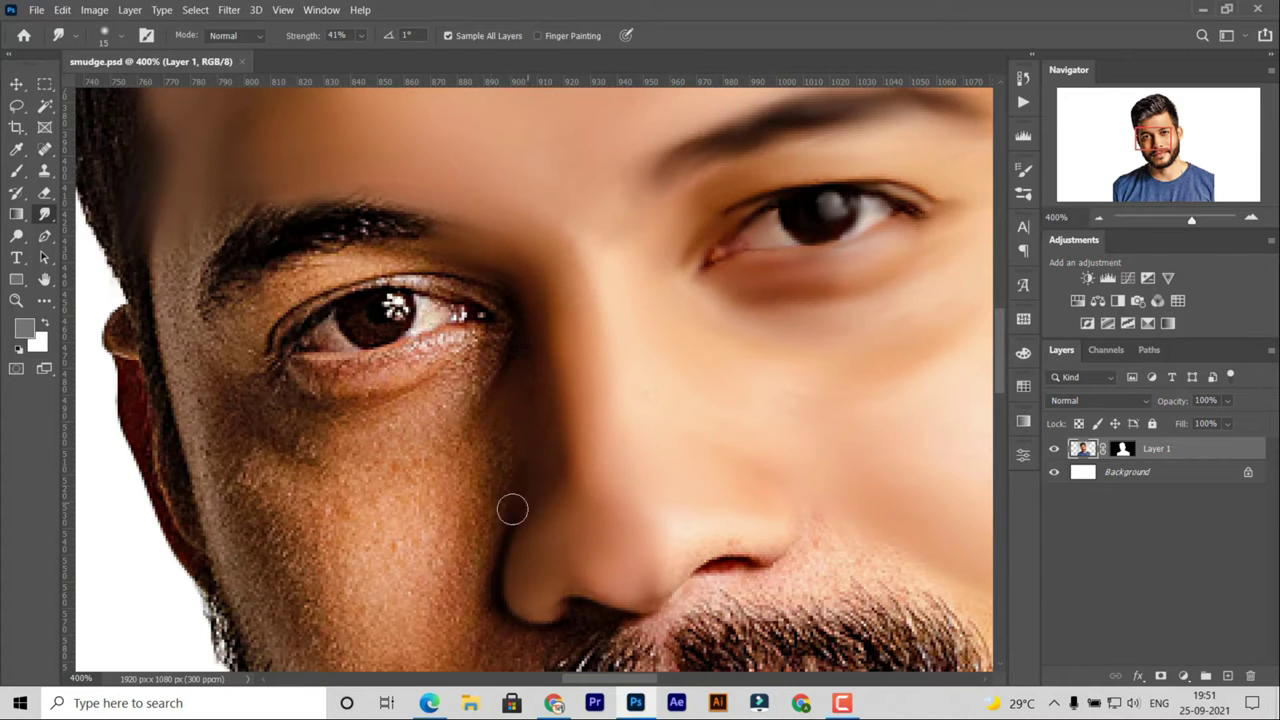
mouse_move(491, 371)
left_mouse_down()
mouse_move(280, 417)
mouse_move(446, 373)
mouse_move(287, 385)
mouse_move(470, 344)
mouse_move(395, 360)
mouse_move(426, 380)
left_mouse_up()
left_click_drag(457, 486, 492, 400)
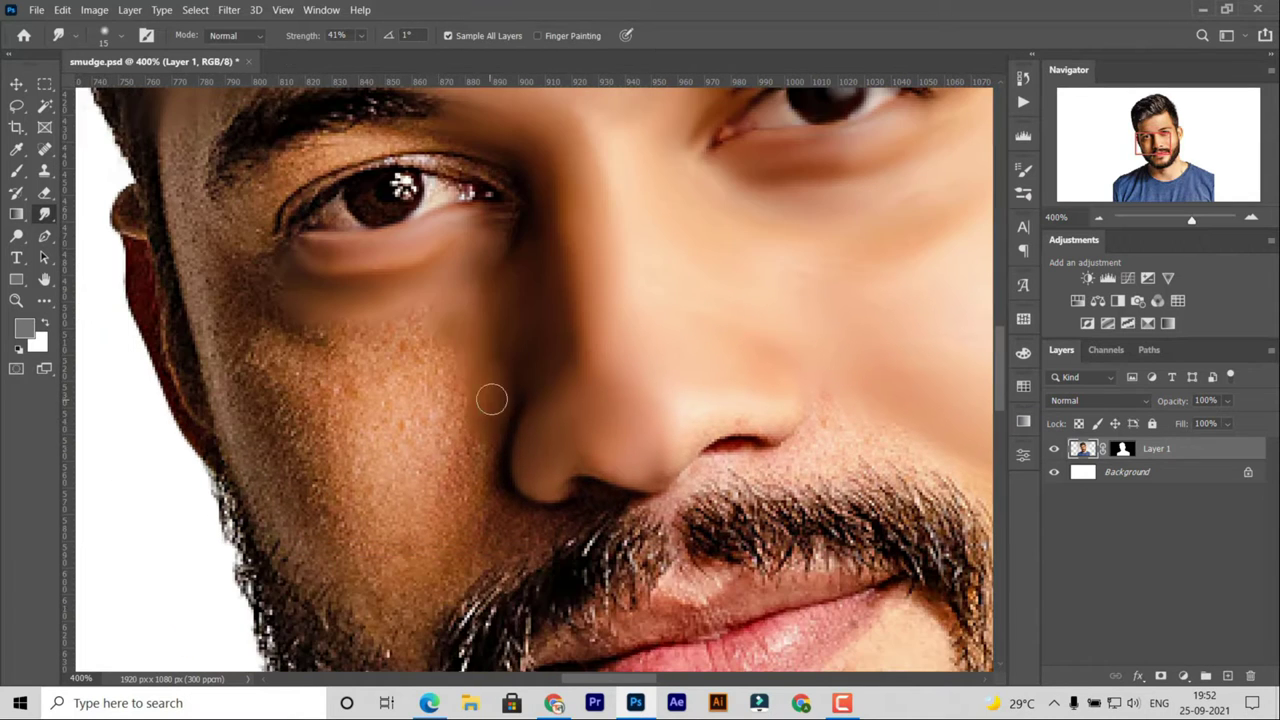
left_click_drag(514, 486, 517, 471)
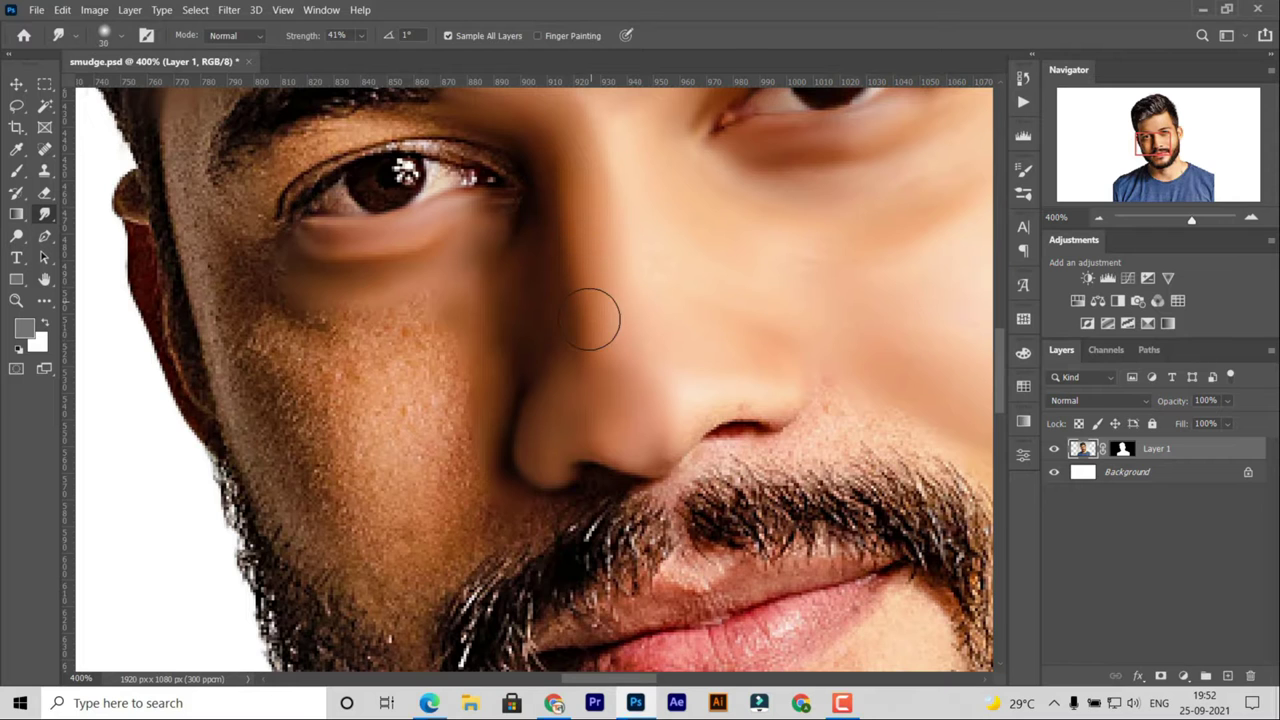
- Smear the mustache edge up toward the nostril with a 15-size brush
key("bracketright")
key("bracketright")
key("bracketright")
left_click_drag(641, 426, 599, 416)
key("bracketleft")
key("bracketleft")
key("bracketleft")
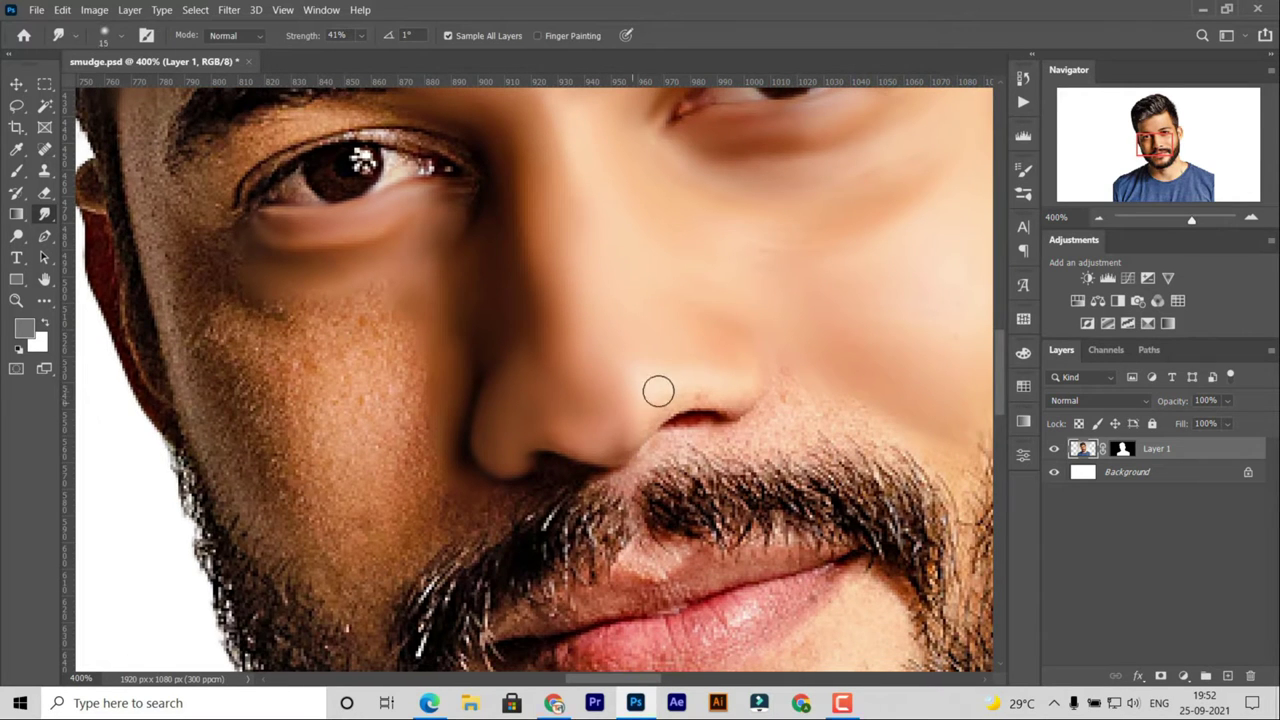
left_click_drag(755, 378, 526, 309)
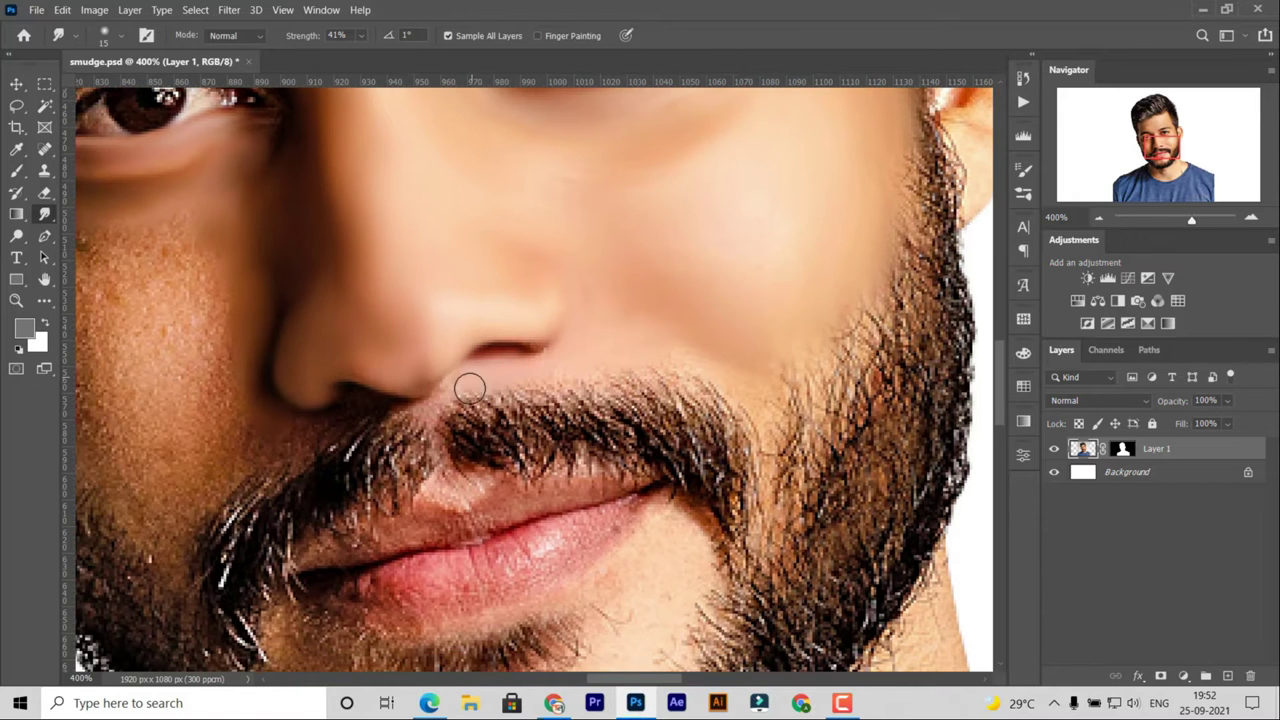
mouse_move(466, 383)
left_mouse_down()
mouse_move(393, 425)
mouse_move(405, 374)
left_mouse_up()
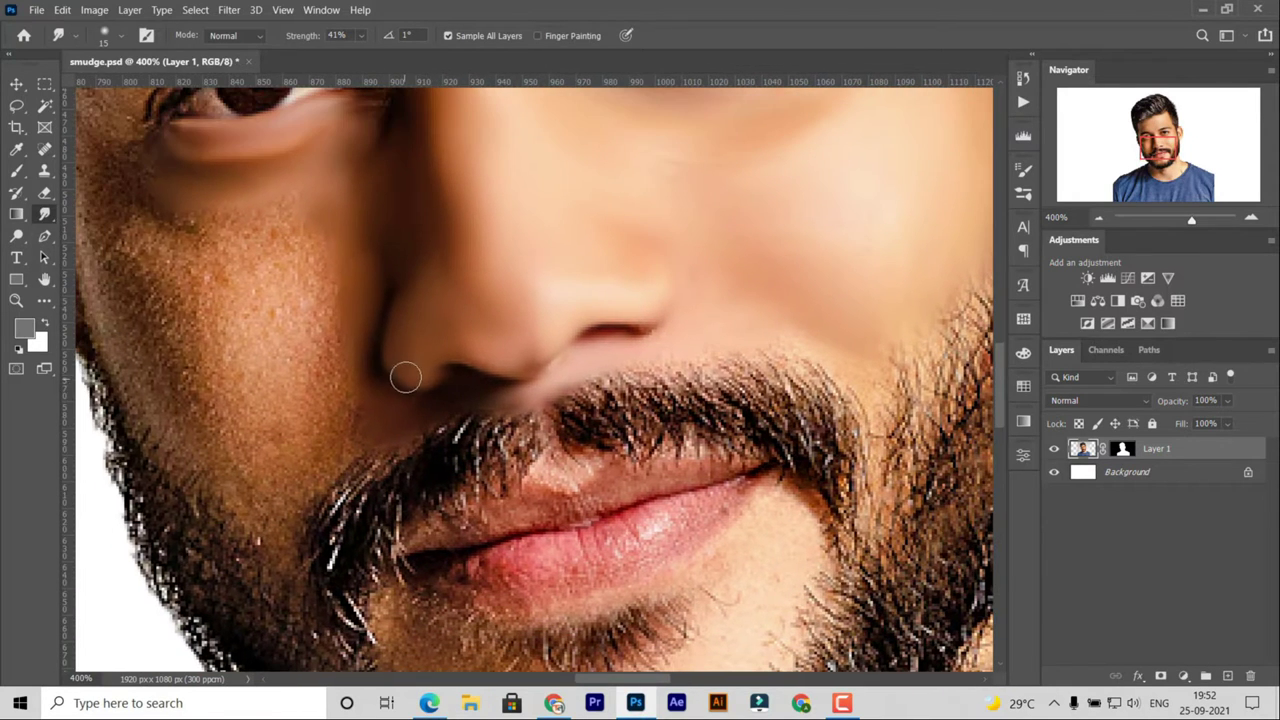
key("bracketright")
key("bracketright")
key("bracketright")
mouse_move(296, 302)
left_mouse_down()
mouse_move(384, 282)
mouse_move(229, 271)
mouse_move(297, 334)
left_mouse_up()
- Smudge the cheek edge and the jaw edge beside it smoother
key("ctrl+minus")
key("ctrl+minus")
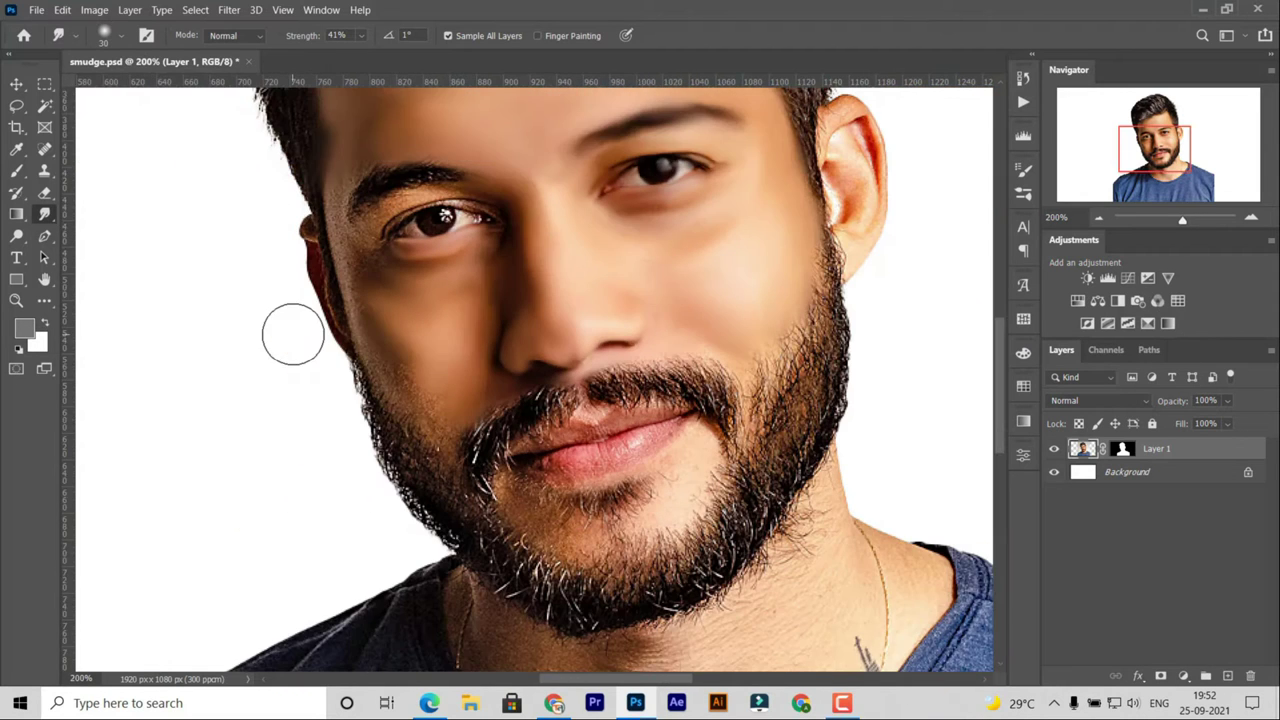
left_click_drag(382, 323, 398, 333)
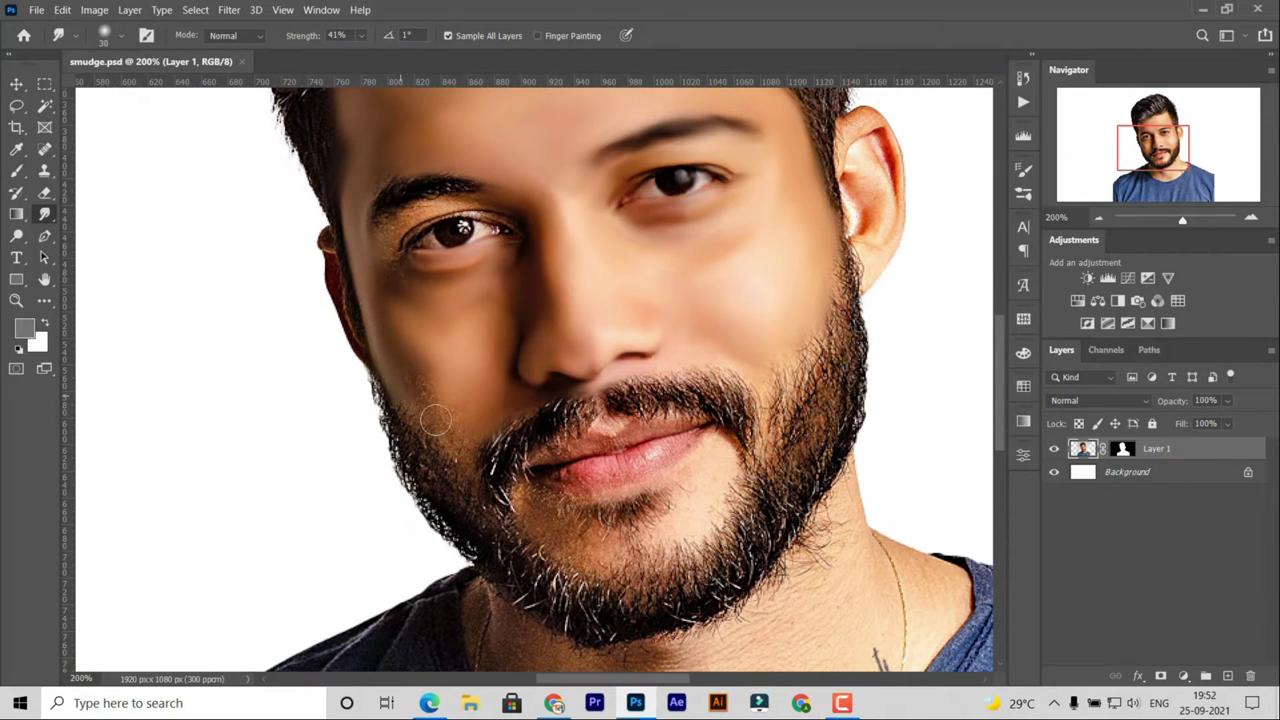
left_click_drag(420, 415, 463, 406)
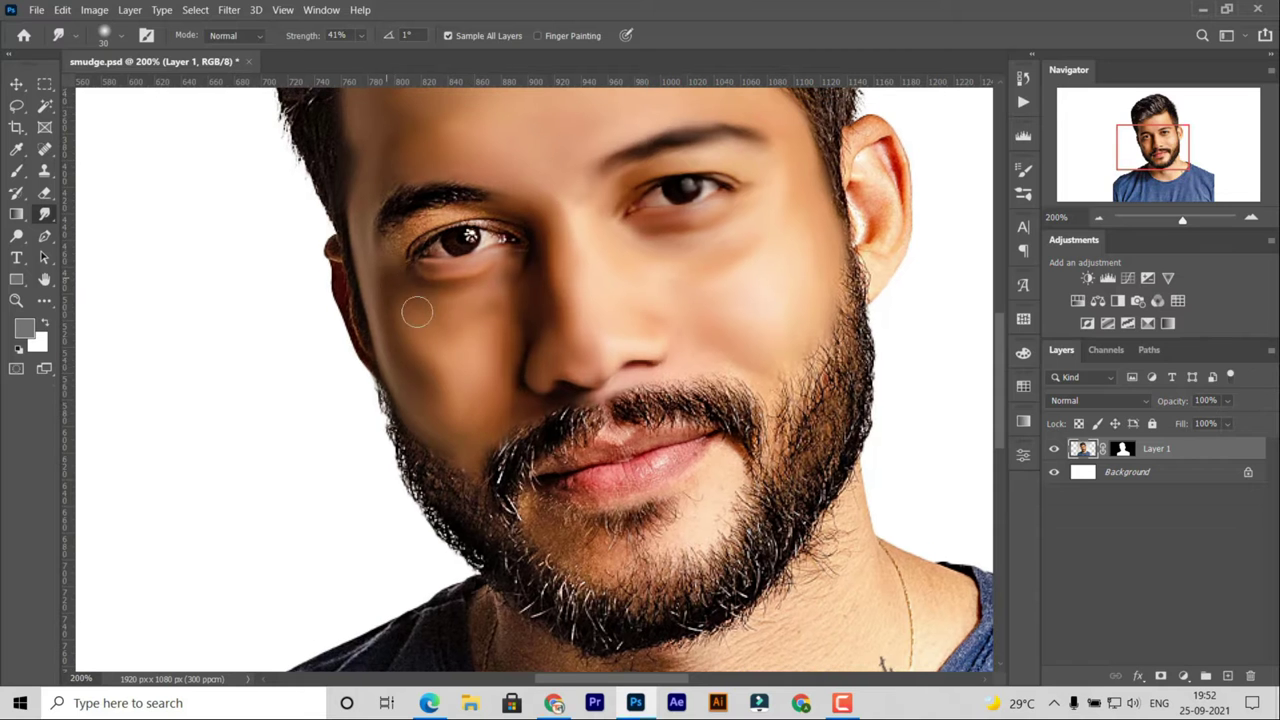
- Soften the left eye's upper and lower eyelids, blur its catchlight and smooth the eyebrow tail
key("ctrl+plus")
key("ctrl+plus")
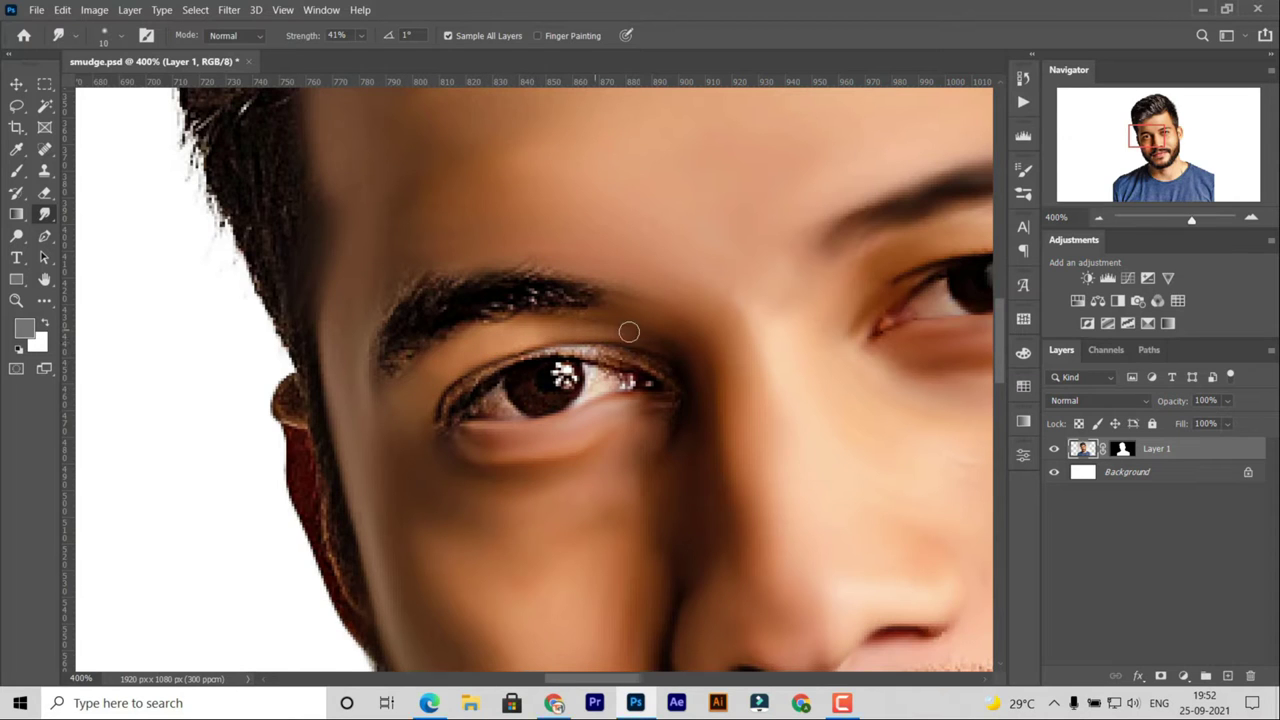
left_click_drag(653, 367, 448, 404)
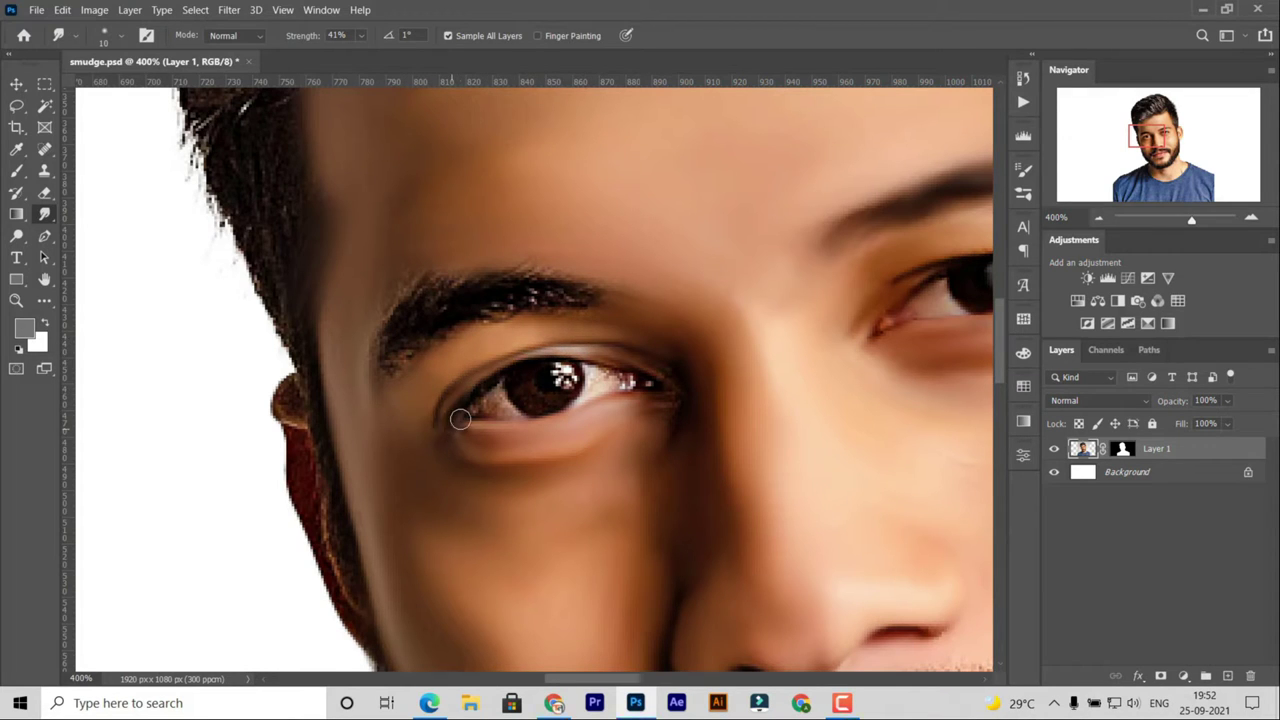
left_click_drag(610, 422, 671, 425)
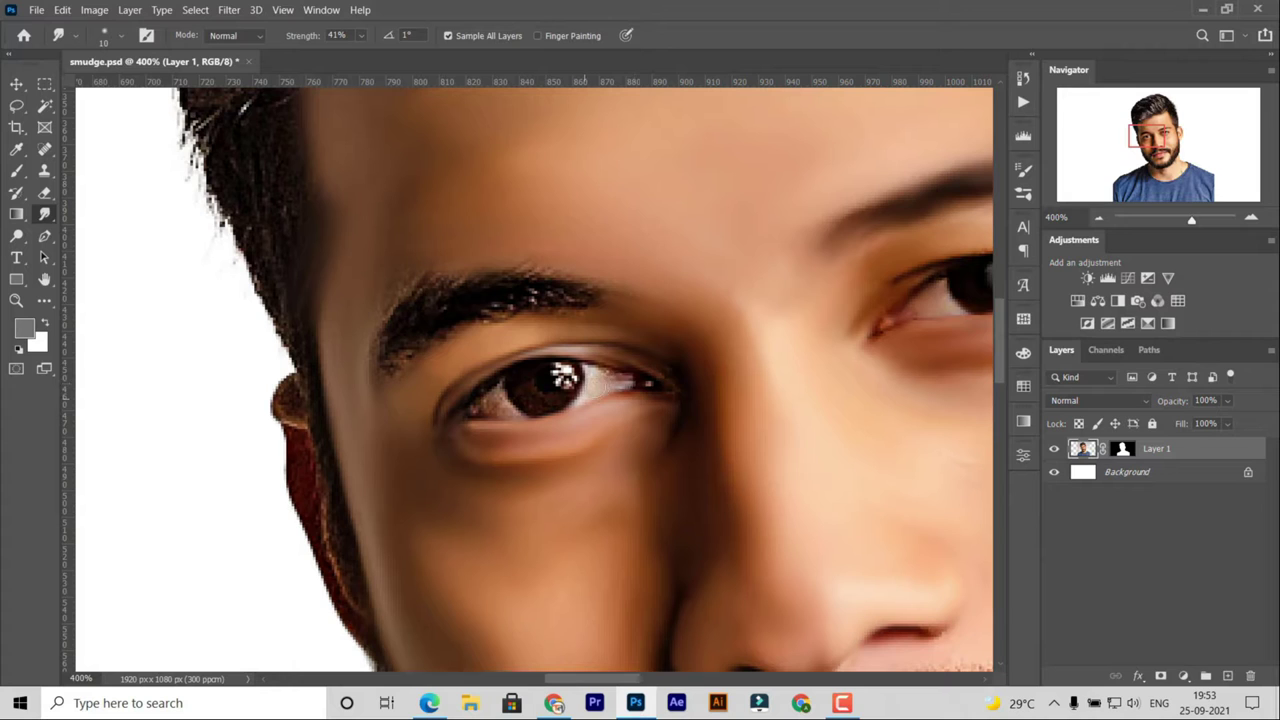
mouse_move(600, 385)
left_mouse_down()
mouse_move(560, 378)
mouse_move(527, 401)
mouse_move(552, 408)
left_mouse_up()
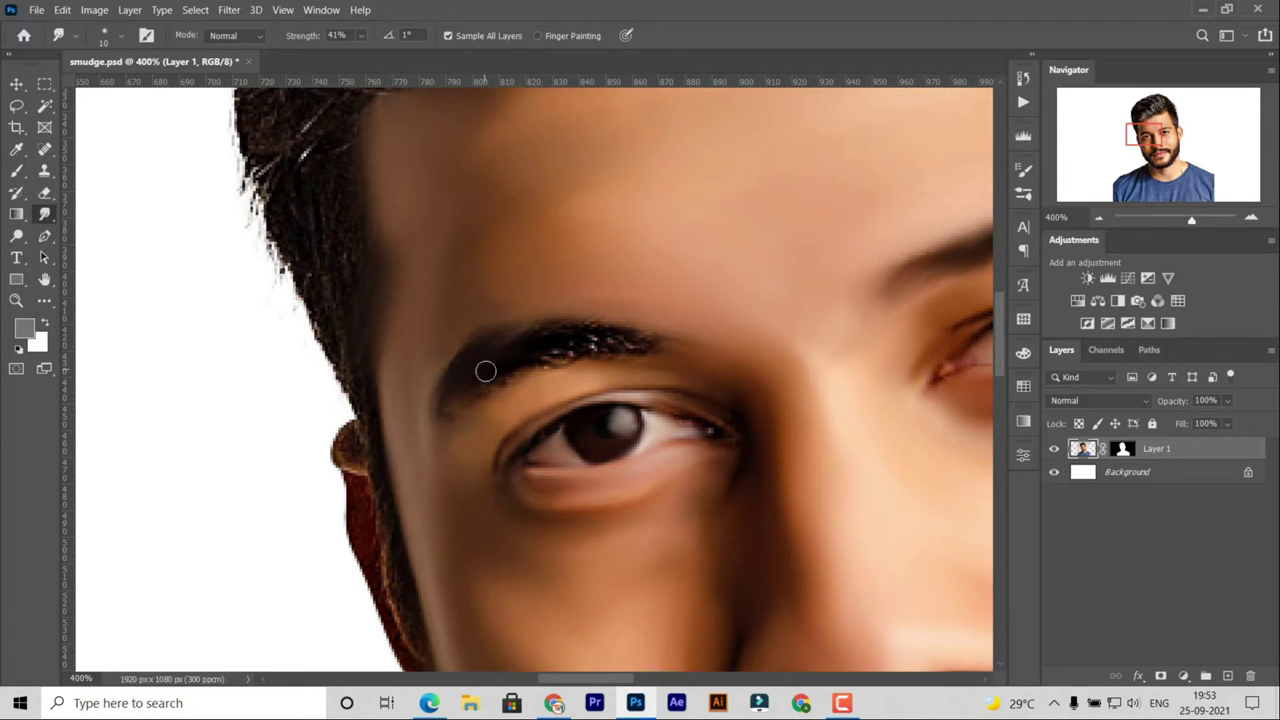
mouse_move(622, 347)
left_mouse_down()
mouse_move(580, 337)
mouse_move(607, 350)
left_mouse_up()
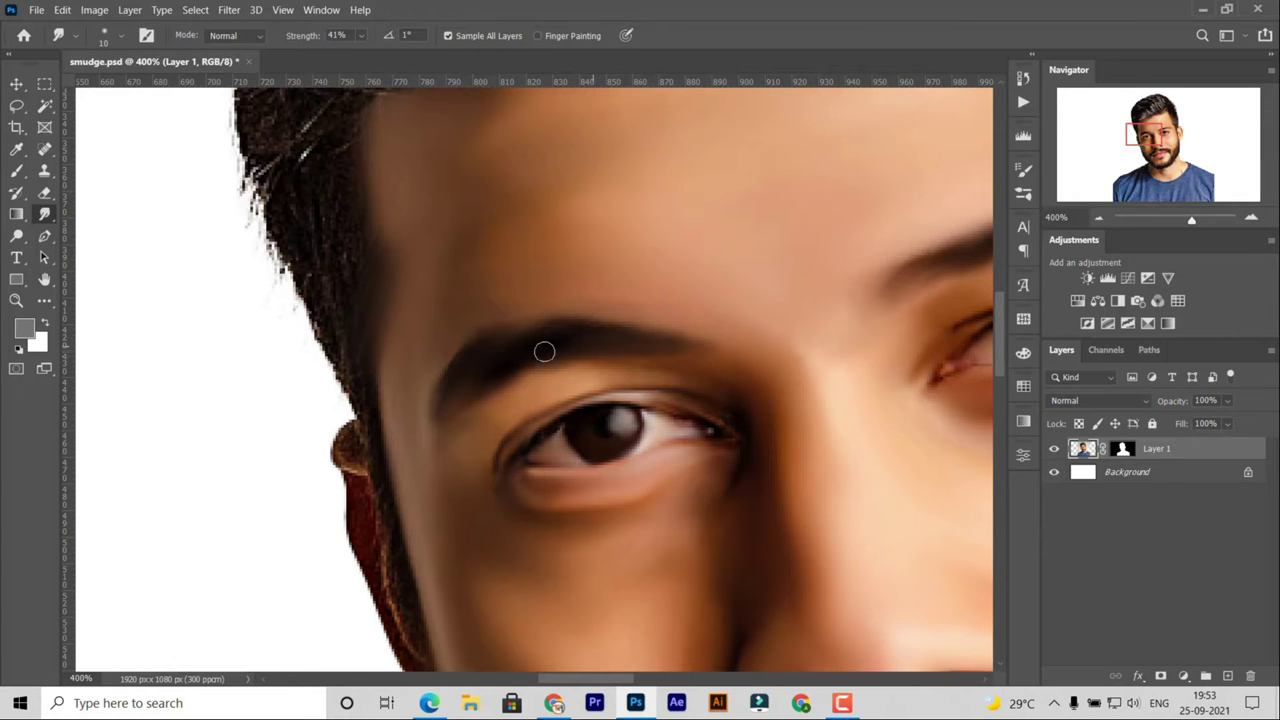
- Zoom in on the mouth and smudge the upper lip's pink and the lower lip's texture
key("ctrl+0")
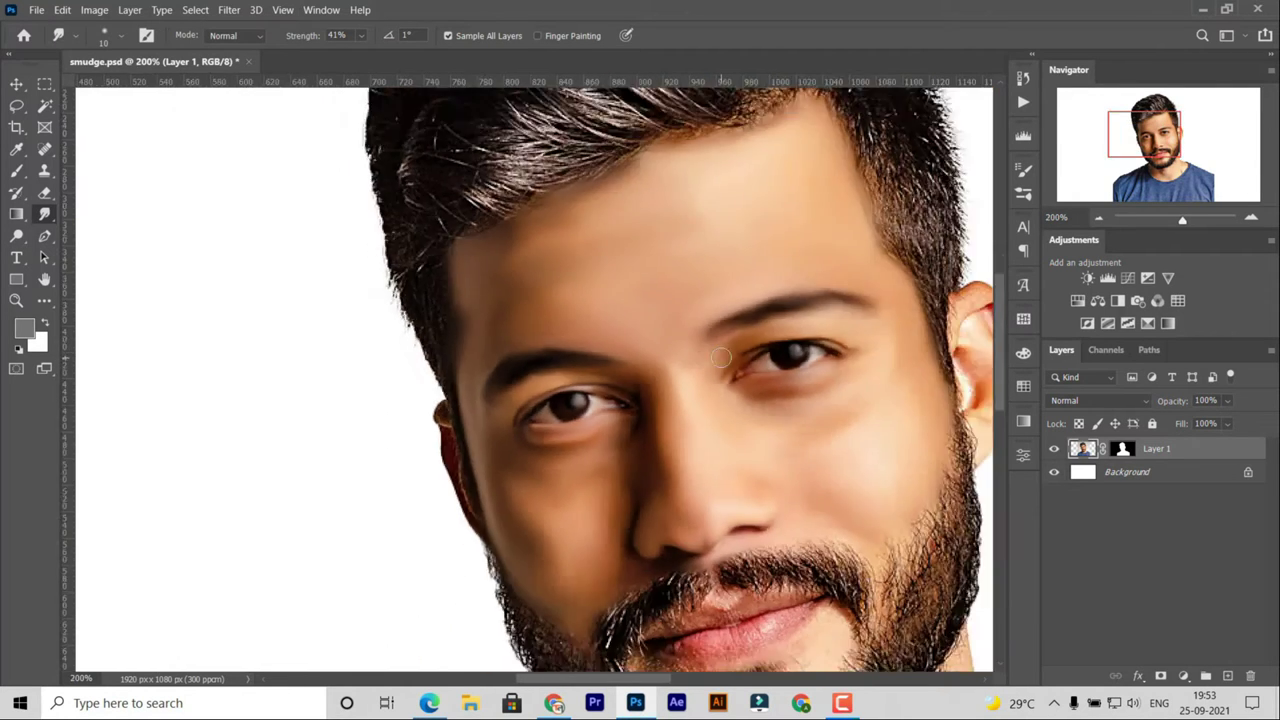
key("ctrl+plus")
key("ctrl+plus")
key("ctrl+plus")
key("ctrl+plus")
scroll(721, 357, "down", 2)
scroll(721, 380, "left", 5)
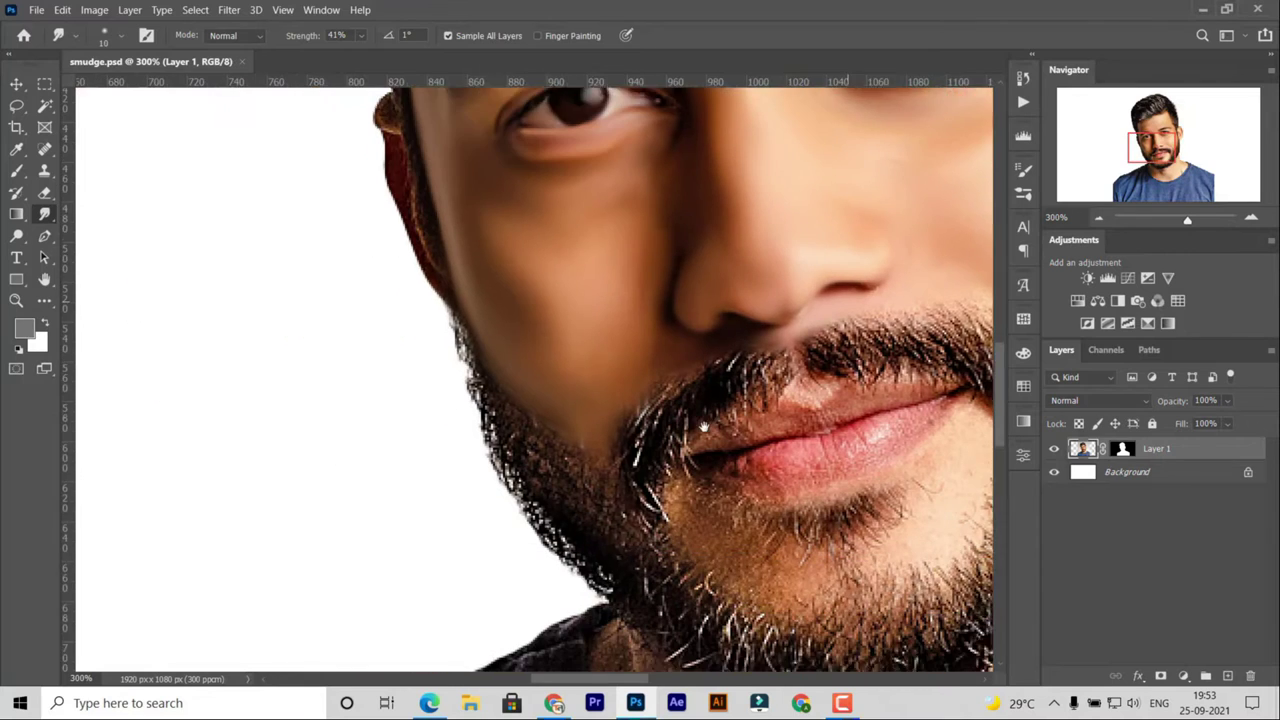
scroll(760, 415, "down", 1)
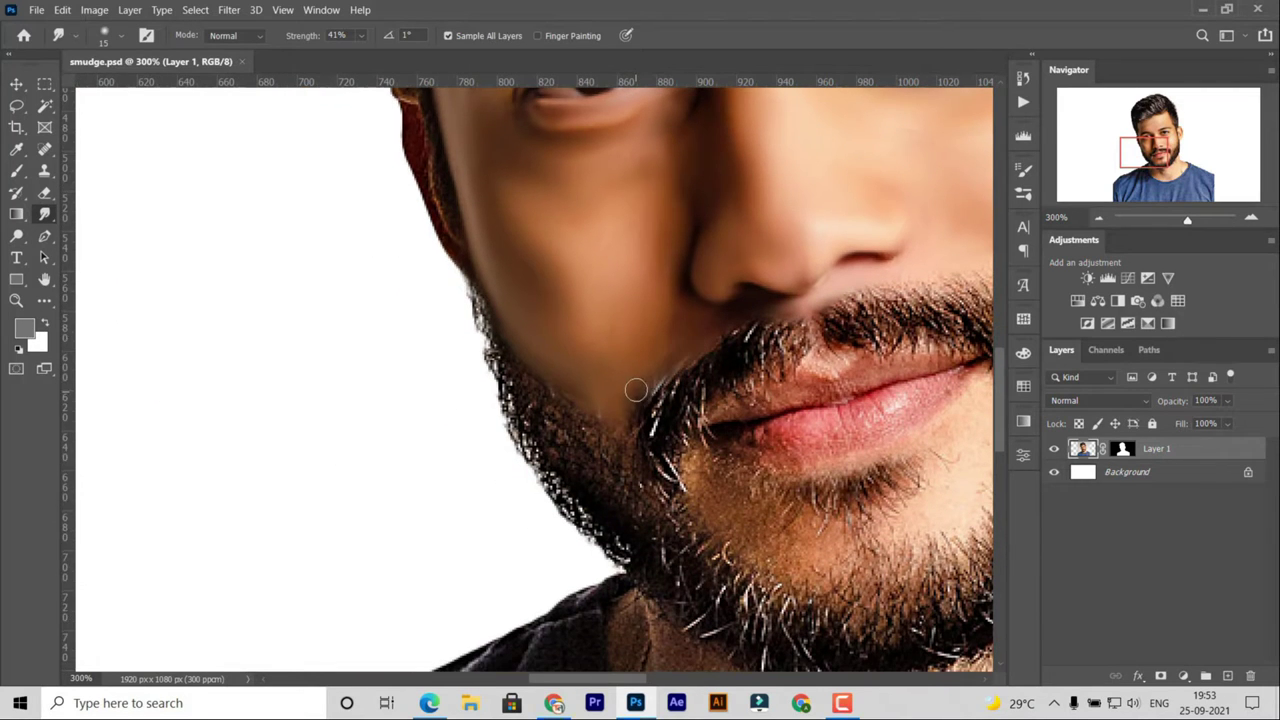
scroll(636, 395, "right", 5)
scroll(636, 395, "down", 1)
mouse_move(737, 369)
left_mouse_down()
mouse_move(800, 345)
mouse_move(786, 380)
mouse_move(834, 371)
left_mouse_up()
mouse_move(768, 409)
left_mouse_down()
mouse_move(718, 396)
mouse_move(655, 412)
mouse_move(713, 423)
mouse_move(625, 435)
mouse_move(736, 411)
left_mouse_up()
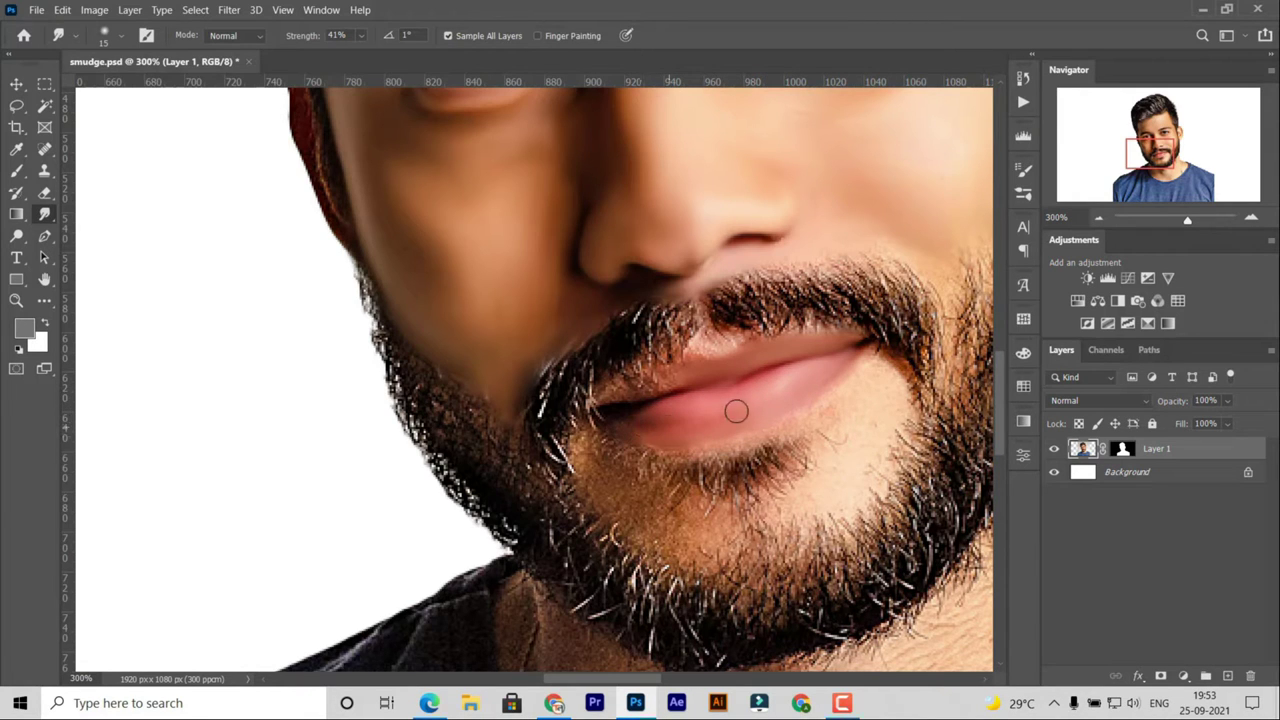
- Smudge along the upper lip and moustache, blending the moustache into the beard
mouse_move(664, 377)
left_mouse_down()
mouse_move(780, 348)
mouse_move(820, 305)
mouse_move(734, 321)
mouse_move(790, 292)
mouse_move(855, 282)
left_mouse_up()
mouse_move(760, 282)
left_mouse_down()
mouse_move(660, 266)
mouse_move(830, 285)
mouse_move(750, 285)
mouse_move(785, 315)
mouse_move(832, 400)
mouse_move(808, 305)
mouse_move(785, 282)
left_mouse_up()
mouse_move(701, 266)
left_mouse_down()
mouse_move(662, 291)
mouse_move(770, 306)
left_mouse_up()
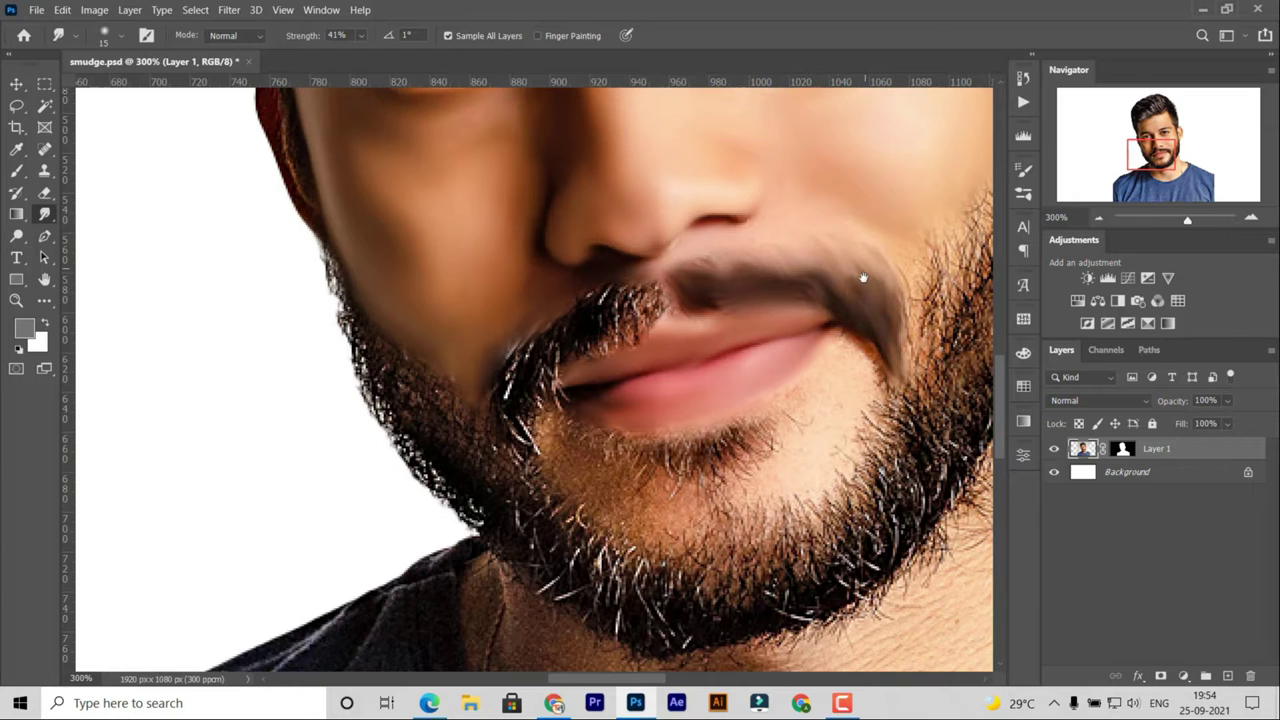
left_click_drag(863, 277, 899, 282)
mouse_move(720, 307)
left_mouse_down()
mouse_move(645, 300)
mouse_move(541, 401)
mouse_move(609, 376)
left_mouse_up()
left_click_drag(642, 332, 668, 336)
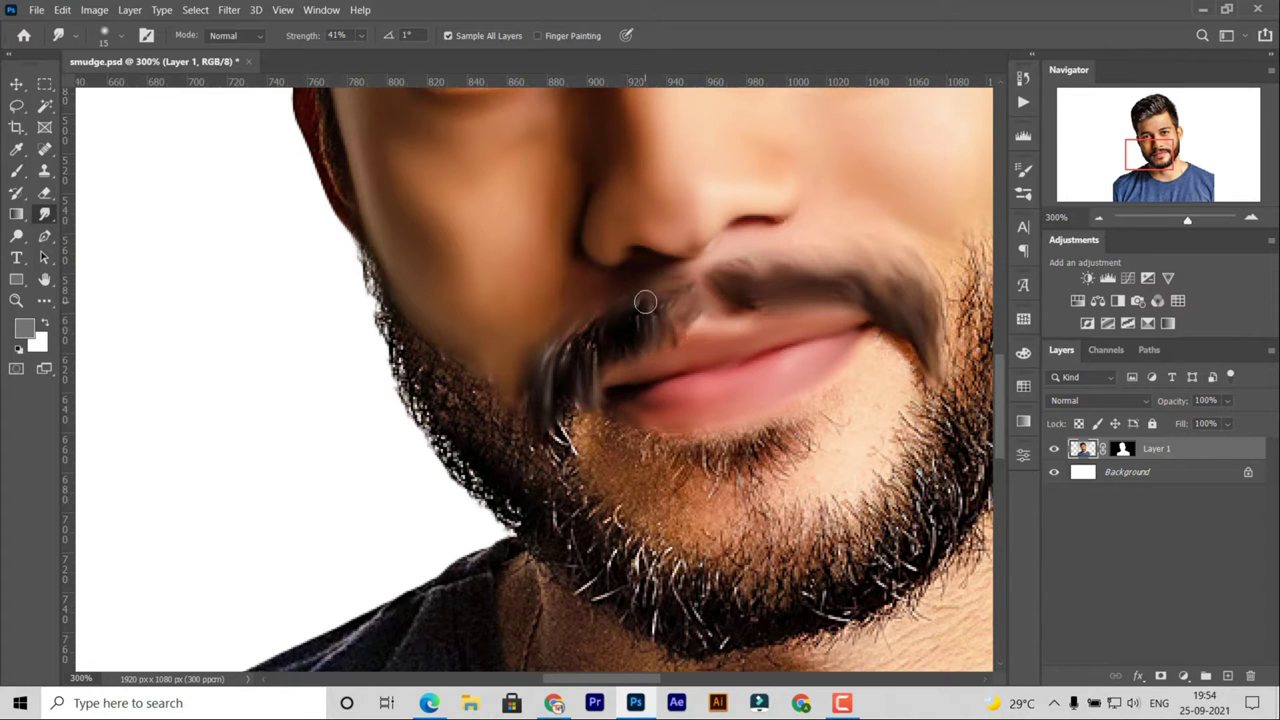
- Smooth the beard hair at both lip corners, along the chin and under the lower lip
mouse_move(589, 365)
left_mouse_down()
mouse_move(580, 310)
mouse_move(570, 415)
mouse_move(575, 360)
mouse_move(613, 340)
mouse_move(617, 398)
left_mouse_up()
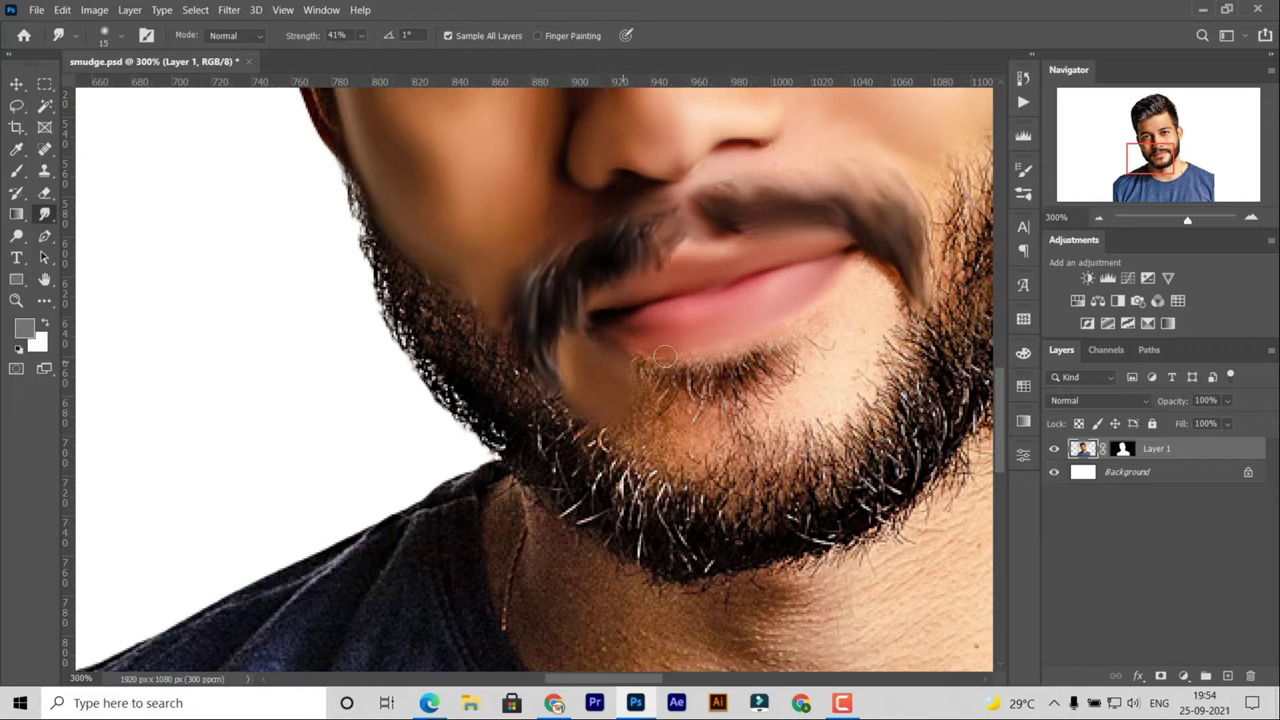
mouse_move(862, 271)
left_mouse_down()
mouse_move(903, 312)
mouse_move(803, 423)
mouse_move(628, 423)
mouse_move(753, 456)
left_mouse_up()
mouse_move(777, 455)
left_mouse_down()
mouse_move(800, 457)
mouse_move(823, 409)
left_mouse_up()
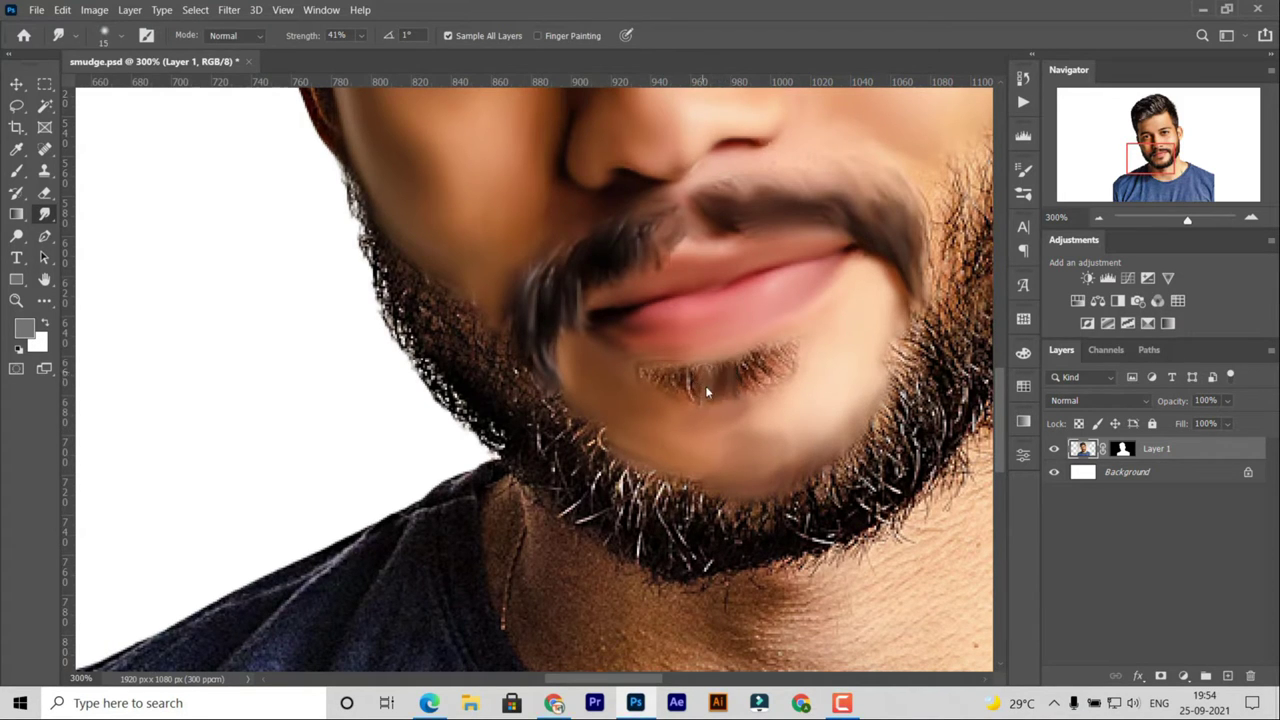
left_click_drag(713, 381, 783, 357)
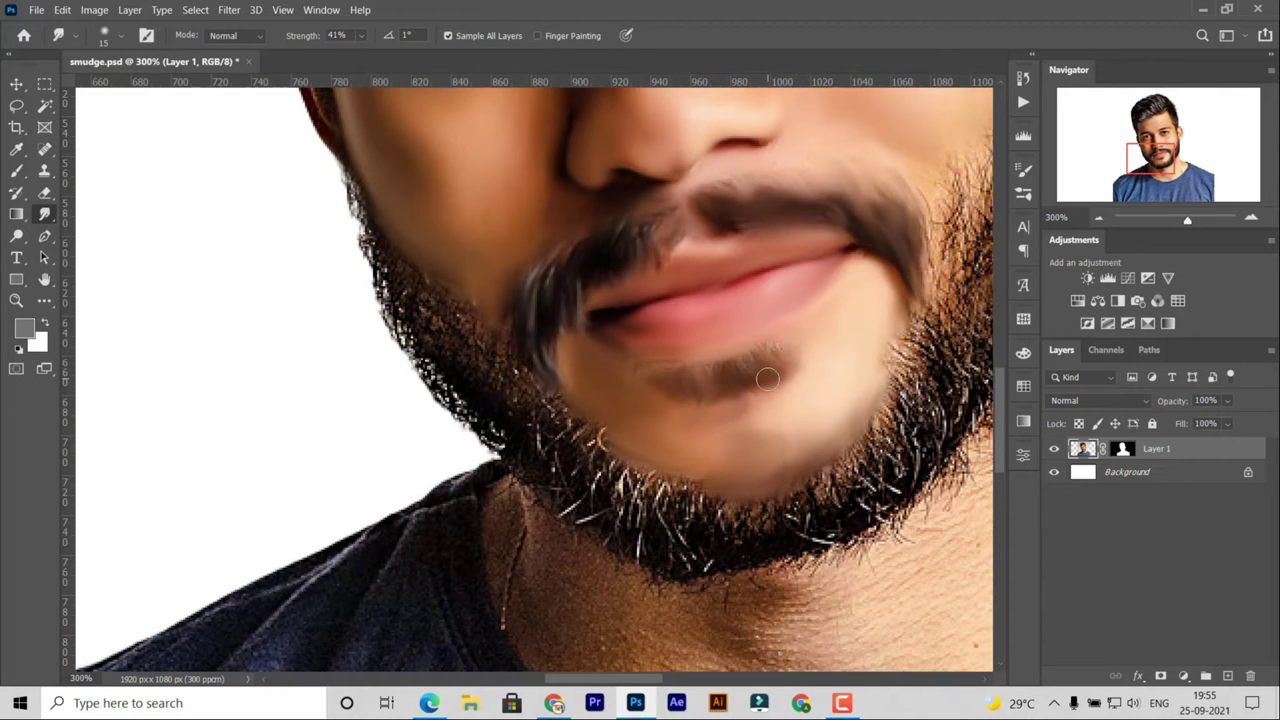
scroll(766, 378, "down", 1)
scroll(766, 378, "down", 1)
scroll(770, 377, "up", 2)
scroll(779, 377, "up", 1)
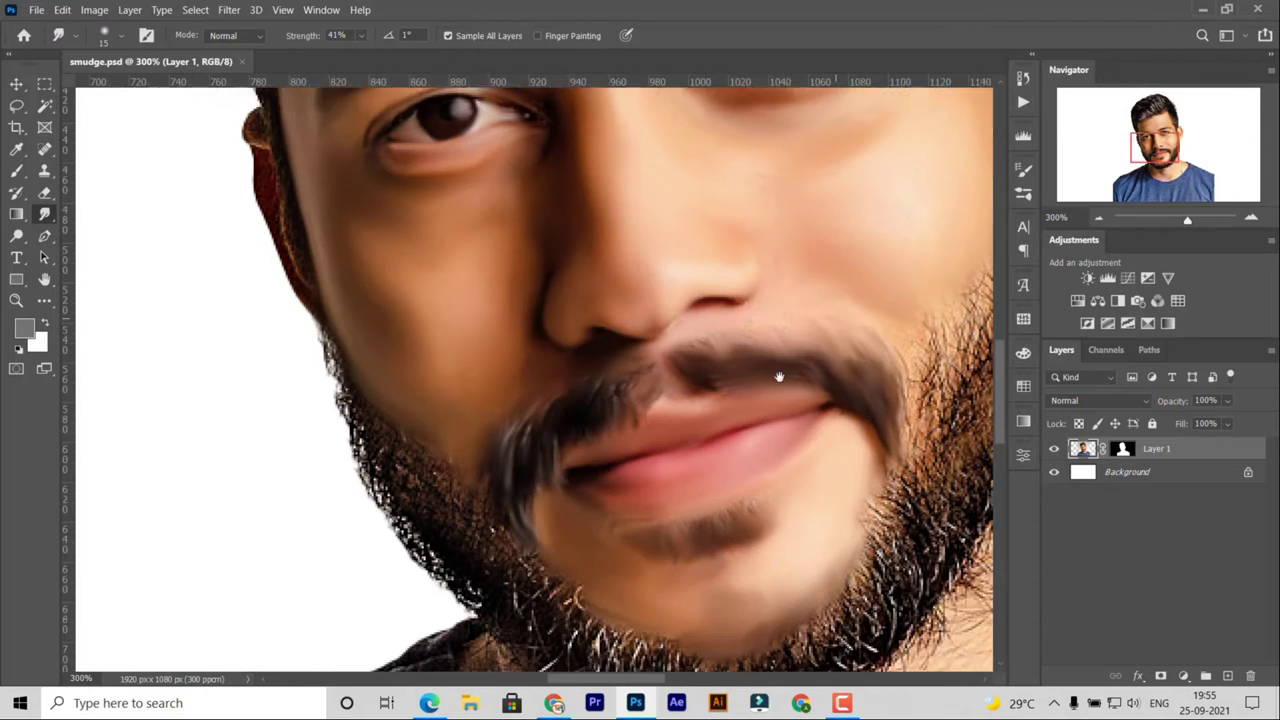
- Blend the beard edge below the ear and along the jaw into the cheek skin
left_click_drag(779, 377, 834, 339)
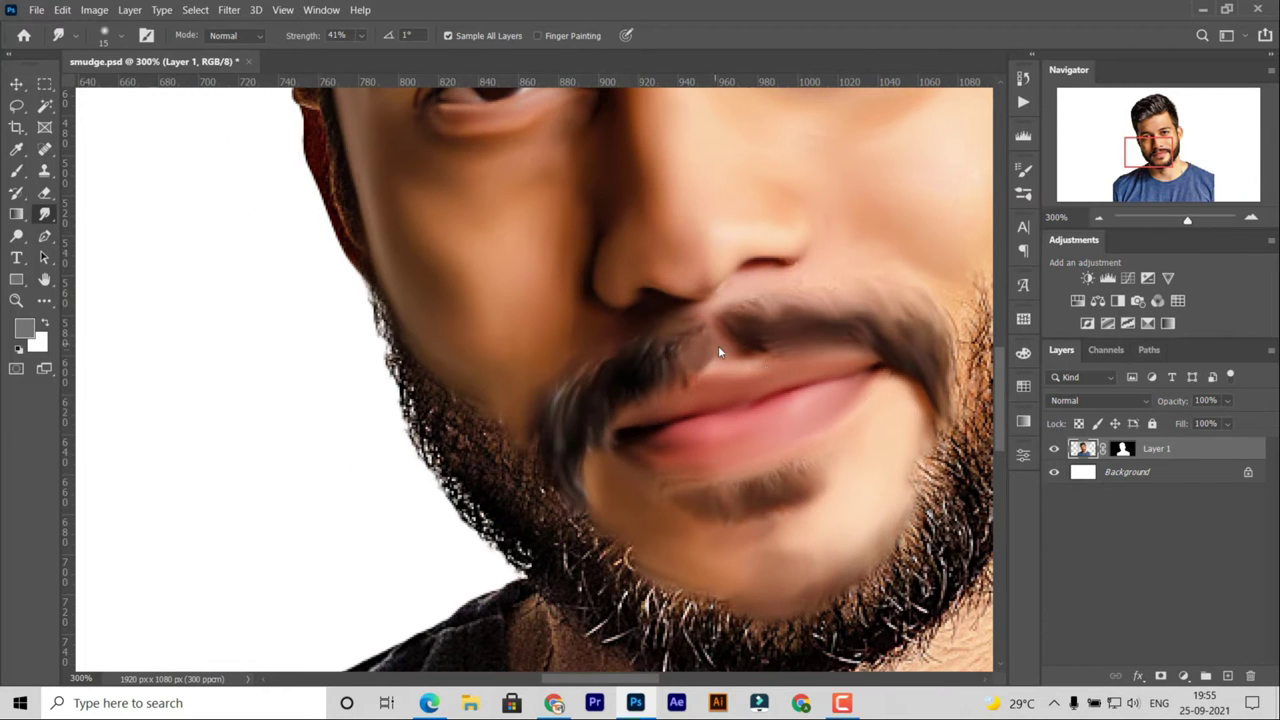
left_click_drag(718, 345, 318, 360)
left_click_drag(698, 110, 658, 310)
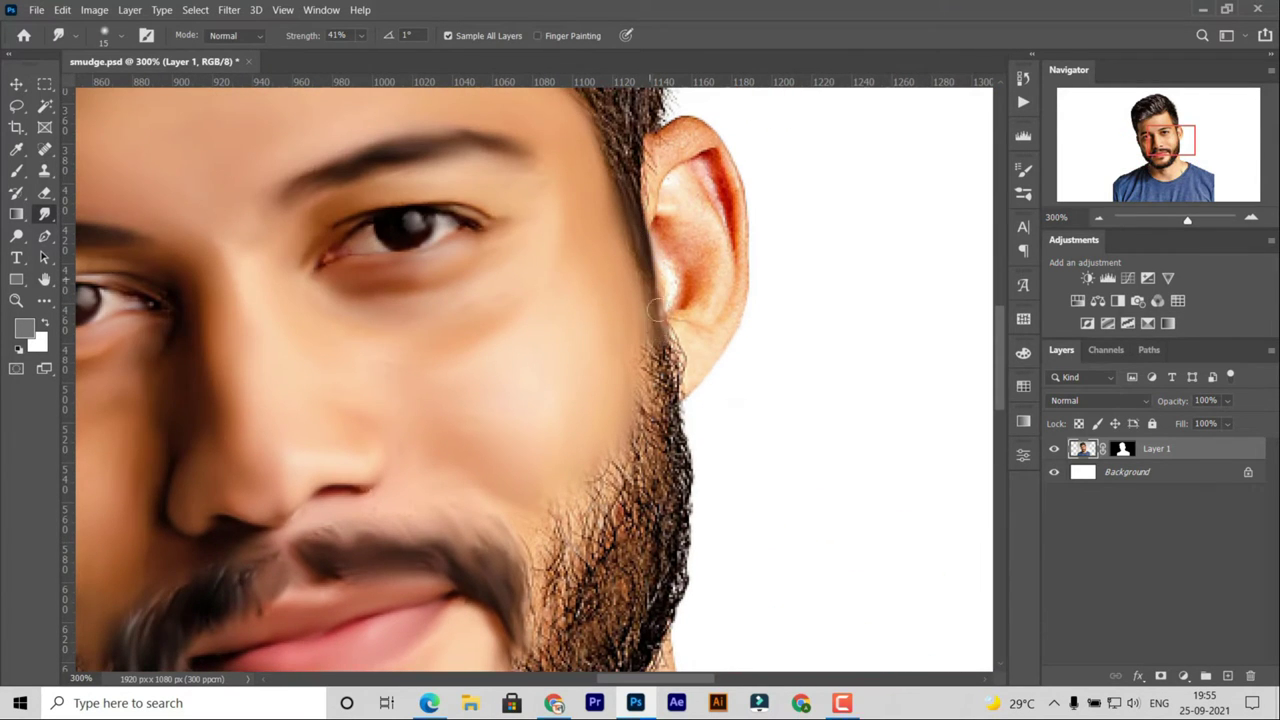
mouse_move(675, 355)
left_mouse_down()
mouse_move(641, 393)
mouse_move(665, 413)
mouse_move(654, 382)
left_mouse_up()
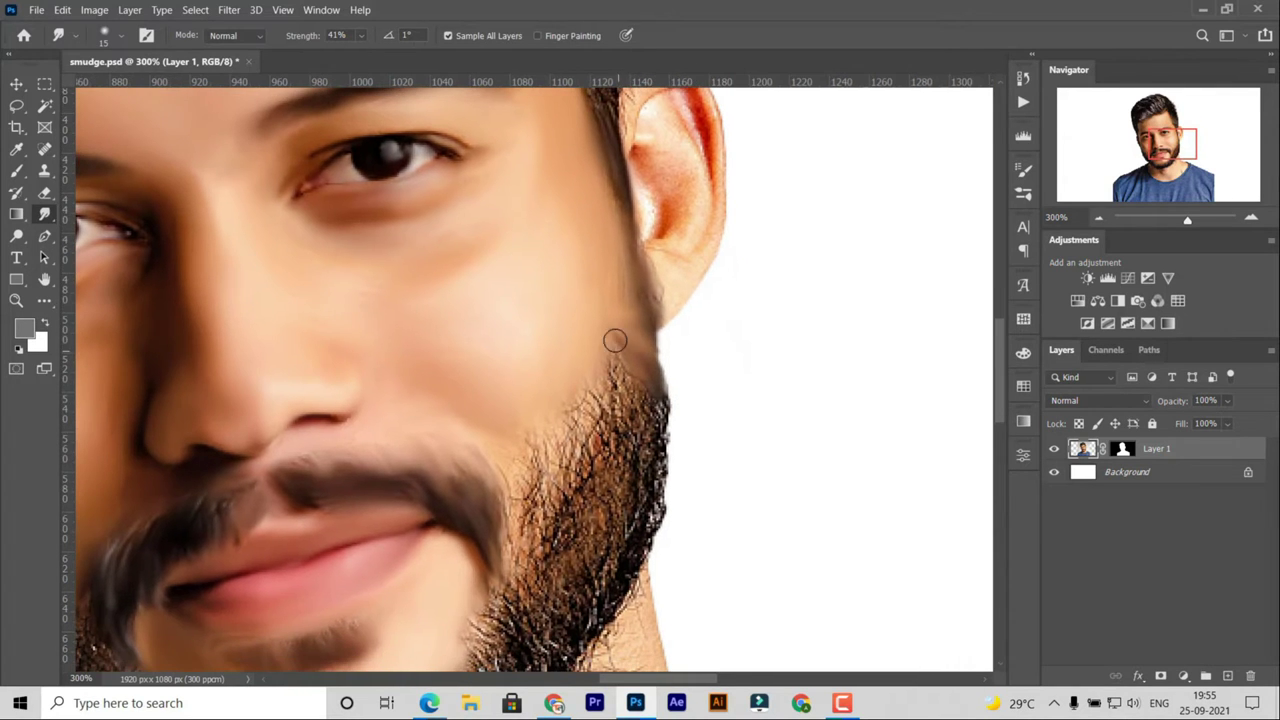
mouse_move(536, 468)
left_mouse_down()
mouse_move(514, 451)
mouse_move(535, 515)
mouse_move(532, 486)
left_mouse_up()
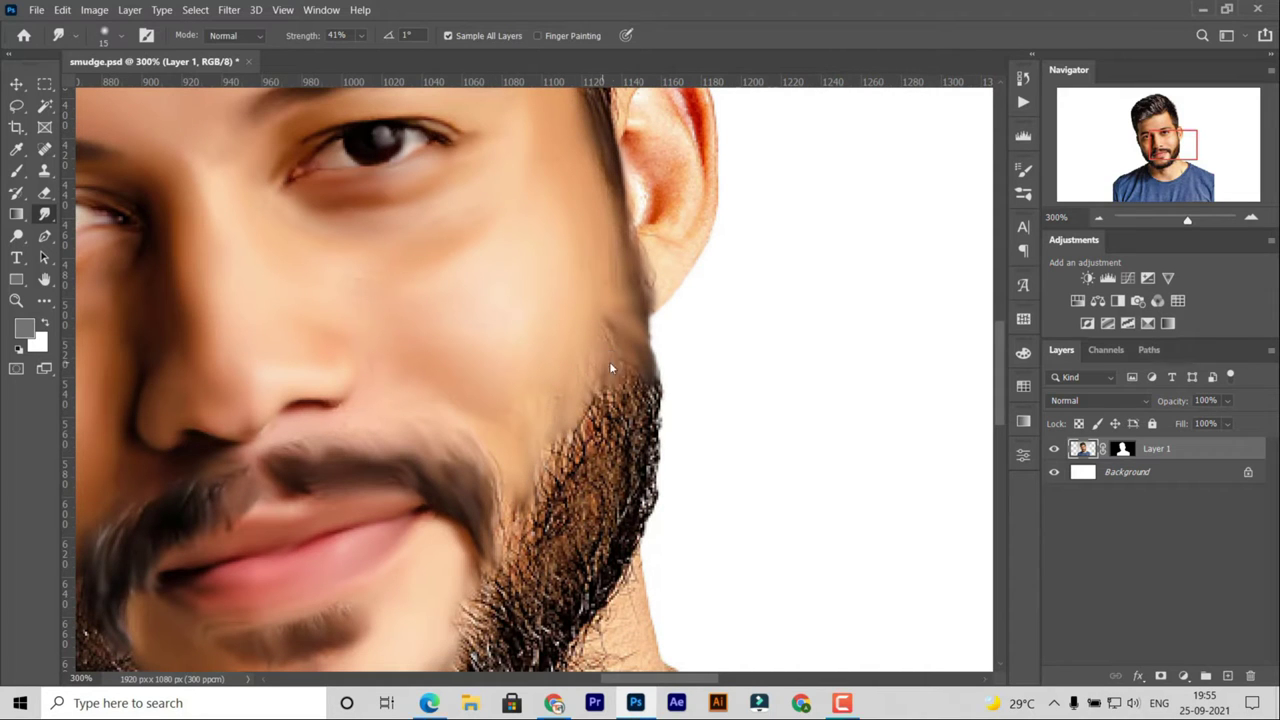
mouse_move(610, 368)
left_mouse_down()
mouse_move(650, 400)
mouse_move(585, 465)
mouse_move(567, 458)
mouse_move(556, 407)
left_mouse_up()
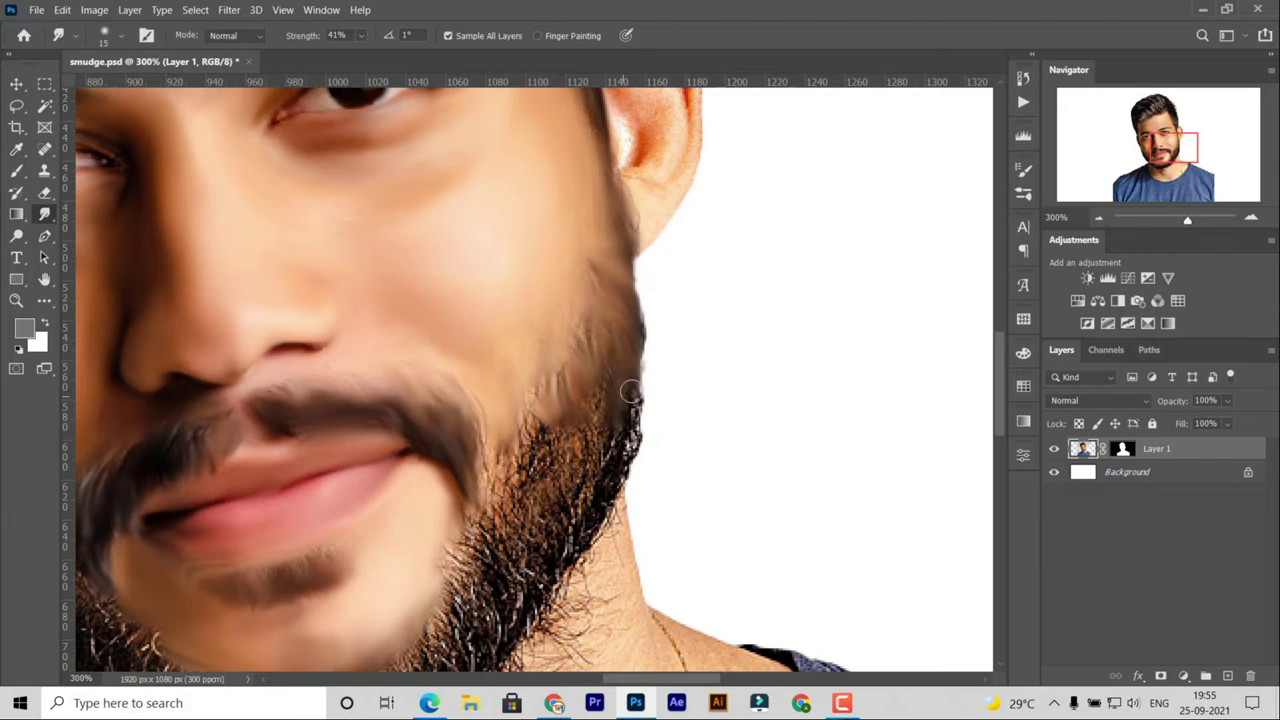
mouse_move(629, 391)
left_mouse_down()
mouse_move(609, 409)
mouse_move(614, 449)
mouse_move(616, 425)
mouse_move(560, 420)
mouse_move(530, 400)
mouse_move(535, 442)
mouse_move(490, 446)
mouse_move(457, 523)
left_mouse_up()
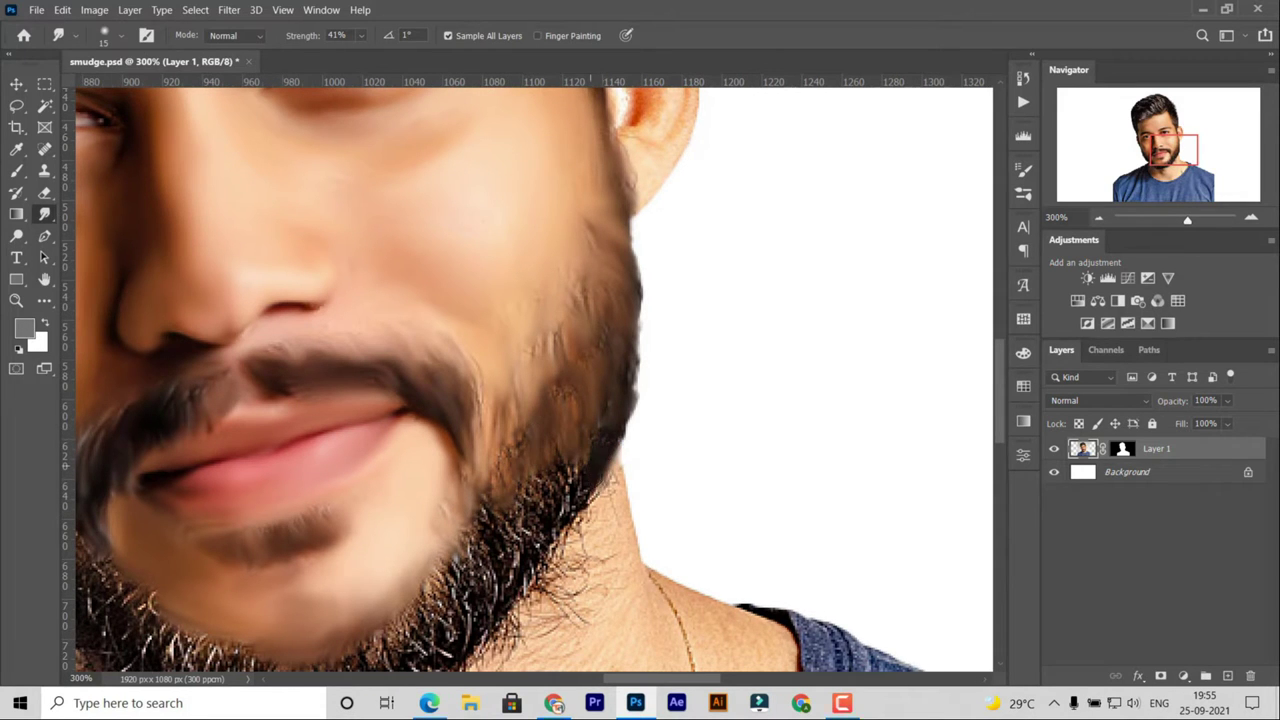
left_click_drag(596, 490, 552, 484)
- Smear the lower beard edge down toward the neck, pushing skin into it
scroll(572, 524, "down", 1)
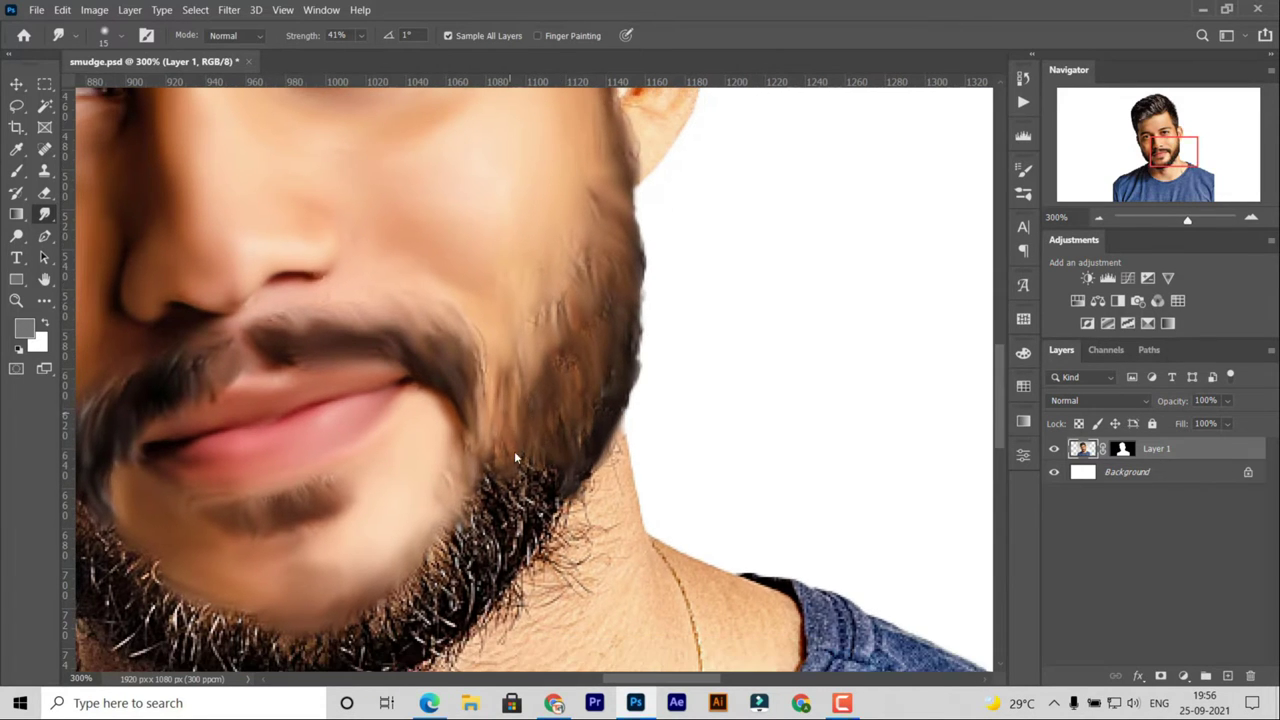
scroll(572, 247, "down", 3)
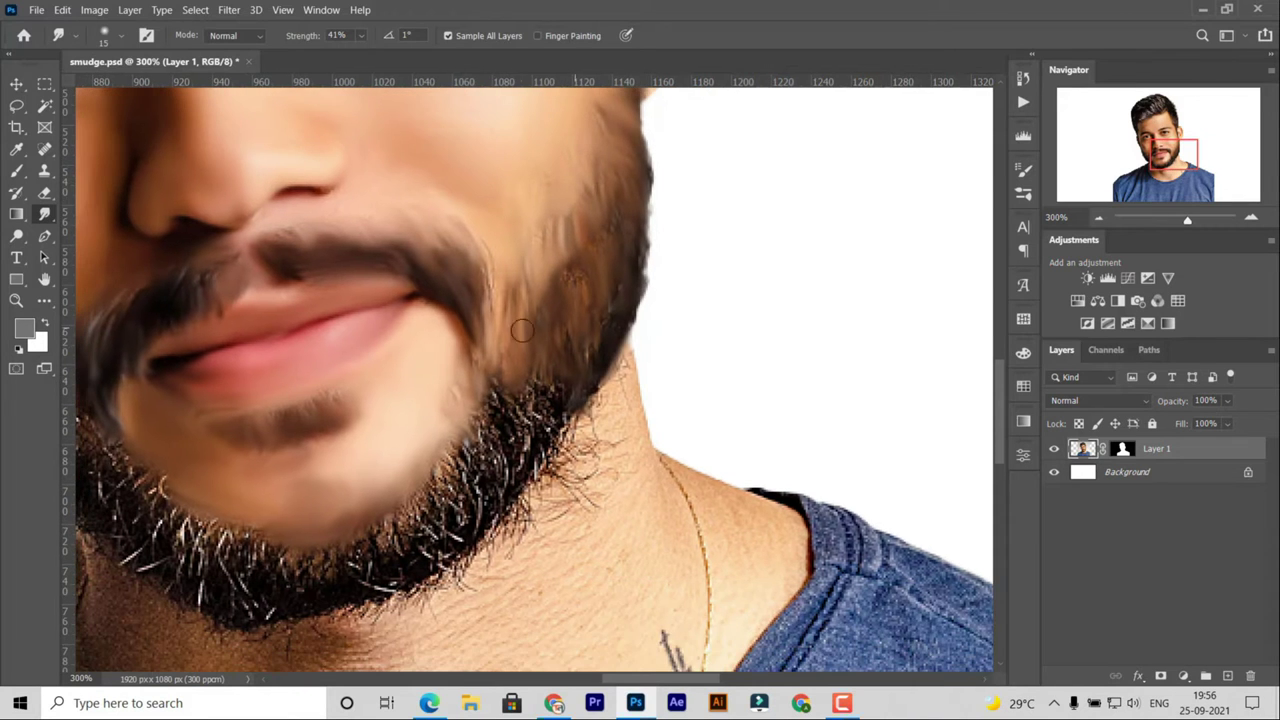
scroll(578, 300, "down", 1)
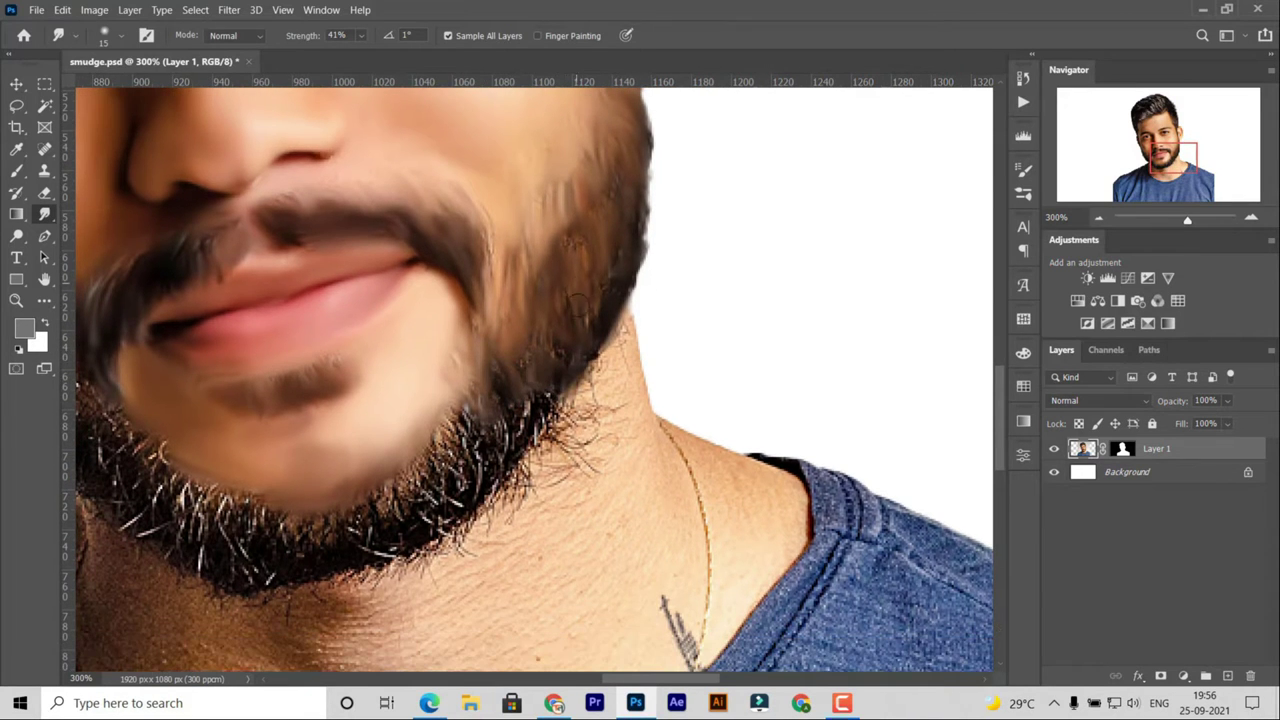
left_click_drag(525, 395, 594, 450)
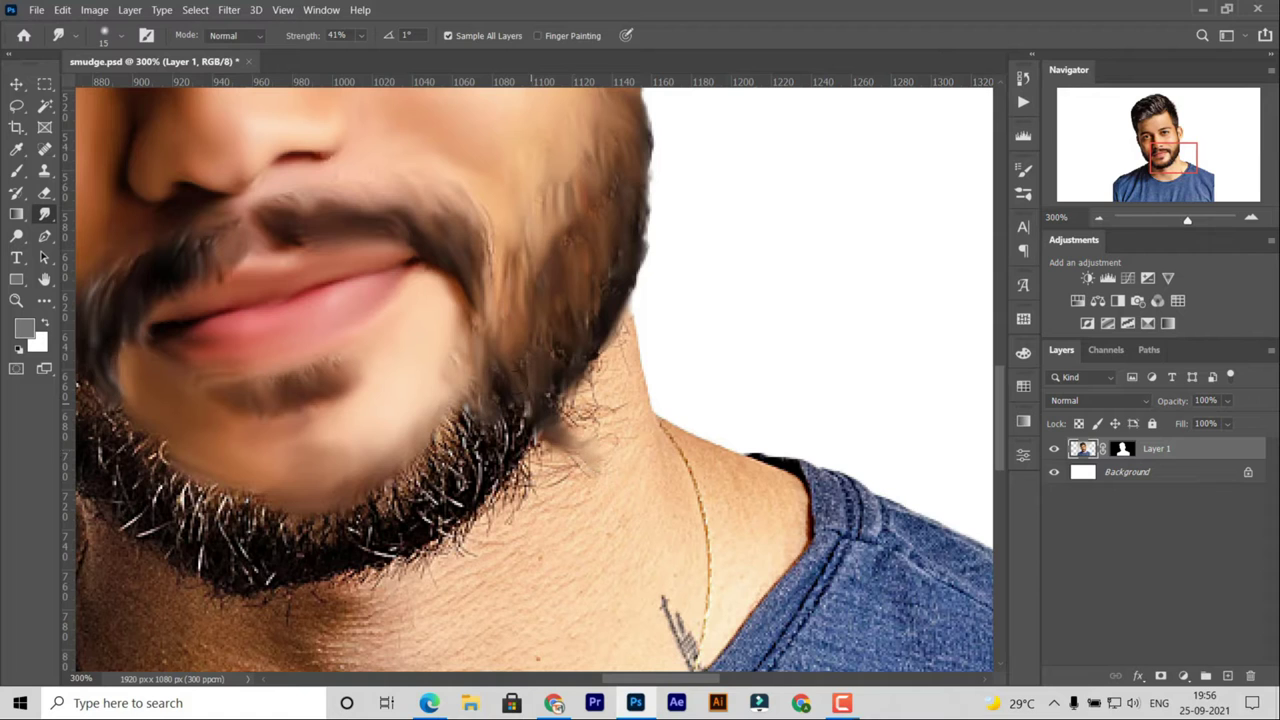
mouse_move(528, 410)
left_mouse_down()
mouse_move(527, 470)
mouse_move(505, 440)
mouse_move(495, 495)
mouse_move(455, 435)
mouse_move(460, 372)
left_mouse_up()
mouse_move(440, 457)
left_mouse_down()
mouse_move(470, 480)
mouse_move(425, 410)
mouse_move(457, 436)
mouse_move(465, 495)
mouse_move(544, 392)
left_mouse_up()
scroll(460, 470, "down", 1)
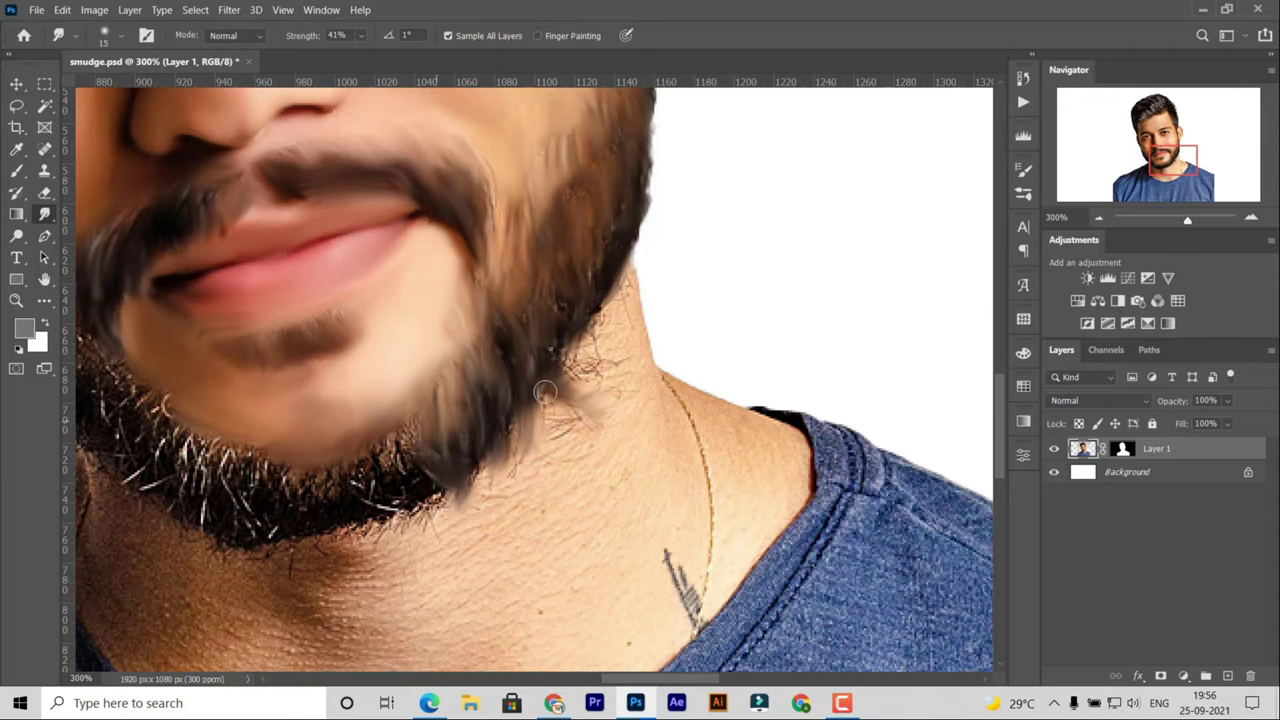
mouse_move(393, 424)
left_mouse_down()
mouse_move(425, 470)
mouse_move(389, 434)
left_mouse_up()
scroll(443, 443, "down", 1)
scroll(394, 503, "down", 1)
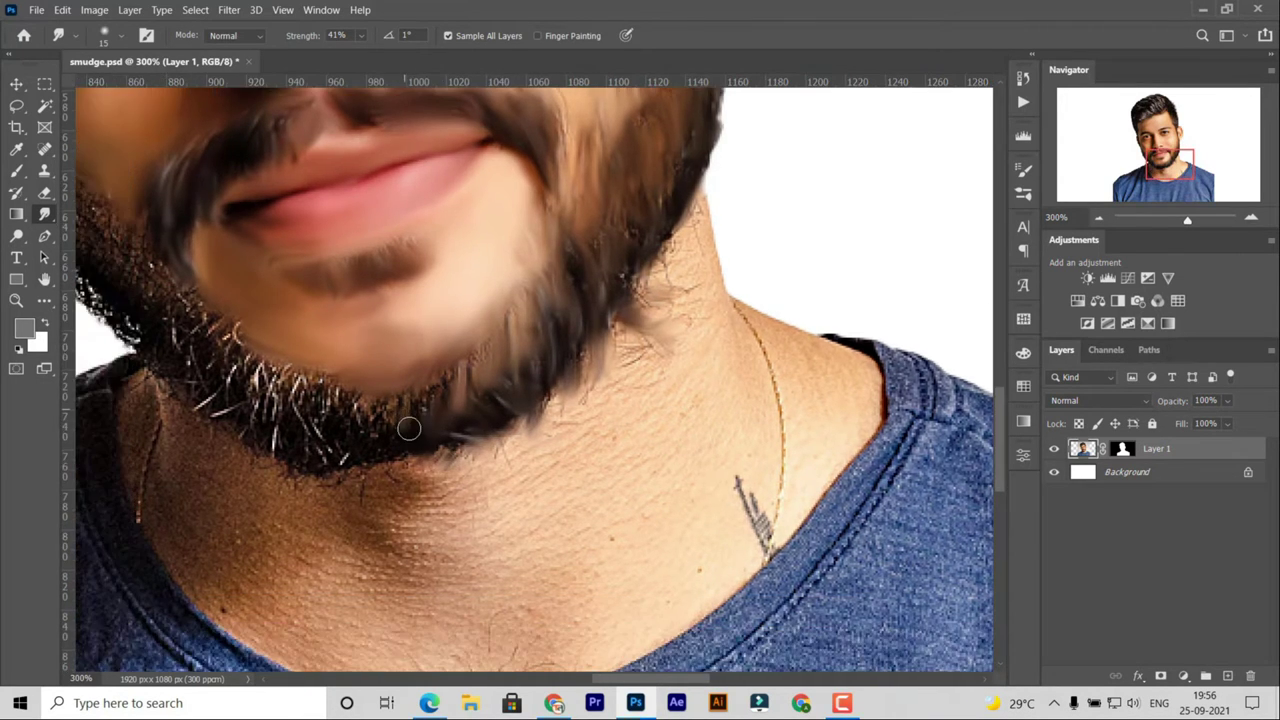
- Soften the jagged left and lower-jaw beard edge and blend the white stray hairs
left_click_drag(460, 410, 670, 450)
mouse_move(215, 160)
left_mouse_down()
mouse_move(265, 270)
mouse_move(325, 355)
left_mouse_up()
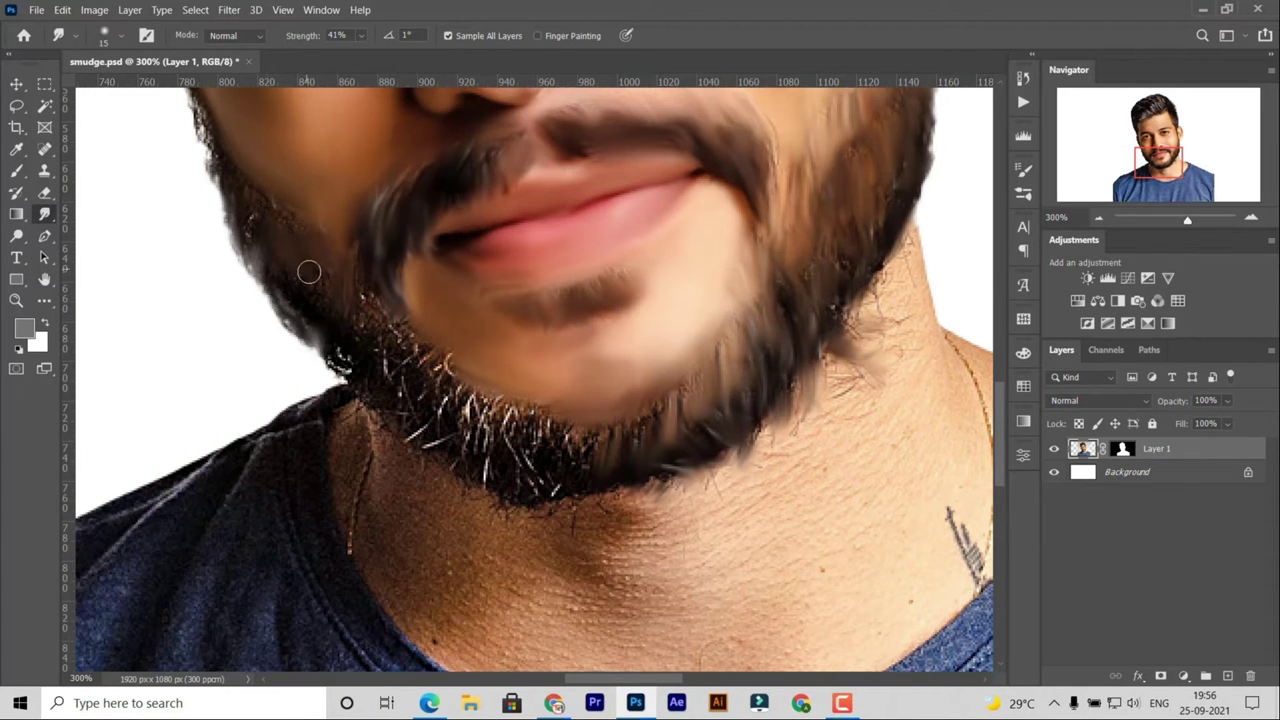
left_click_drag(308, 271, 416, 354)
mouse_move(333, 363)
left_mouse_down()
mouse_move(345, 355)
mouse_move(385, 415)
mouse_move(444, 455)
mouse_move(495, 435)
mouse_move(535, 455)
mouse_move(603, 459)
left_mouse_up()
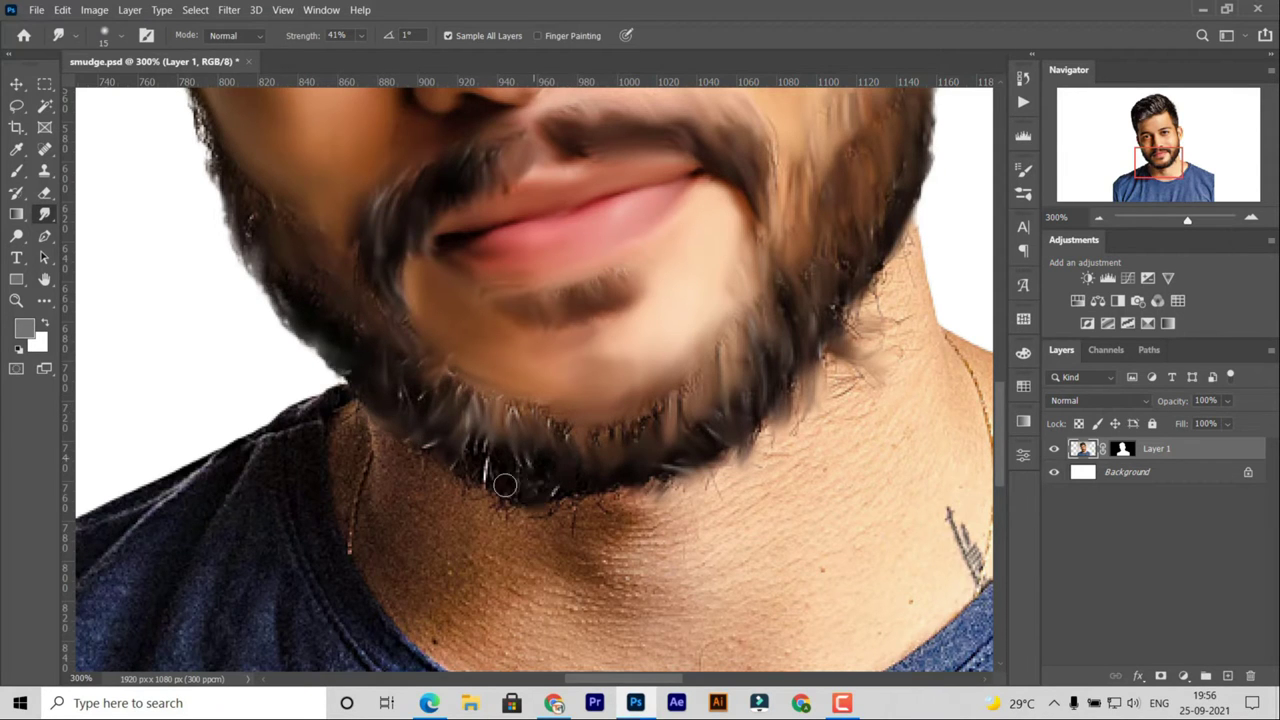
left_click_drag(505, 485, 455, 410)
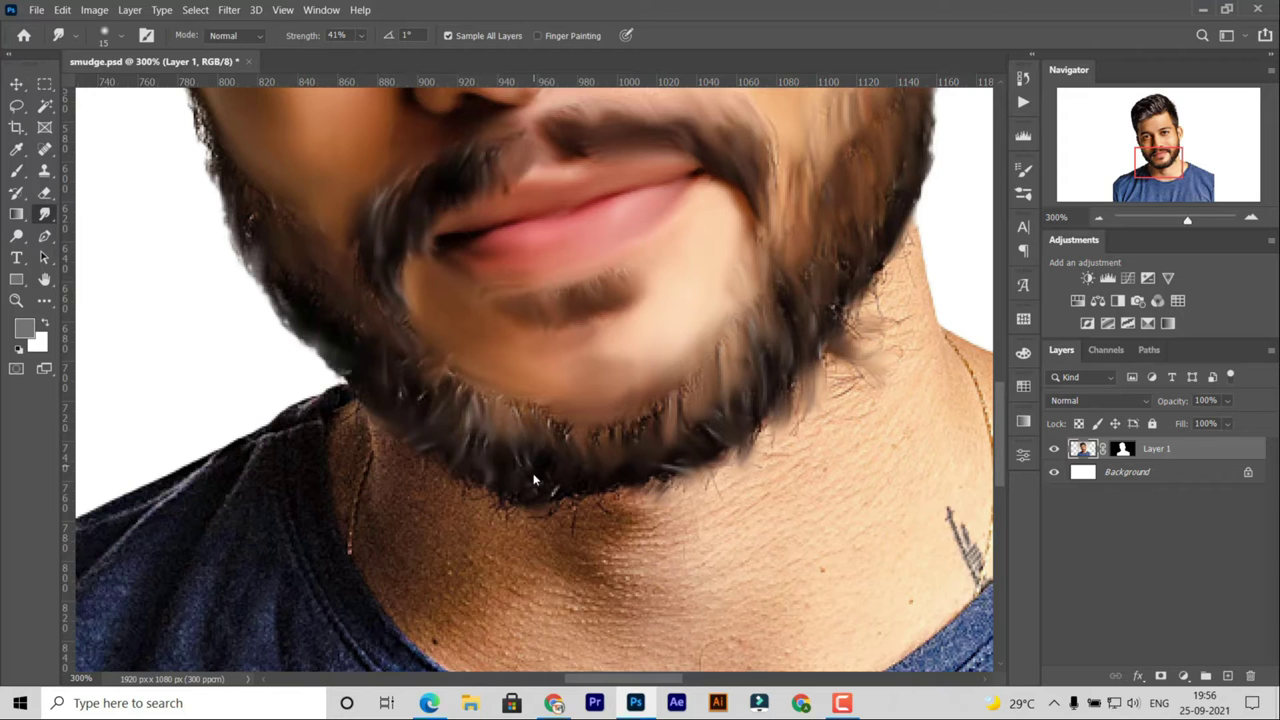
left_click_drag(545, 445, 565, 420)
- Zoom to 200% on the head and smudge the hairline tones up into the hair
key("ctrl+0")
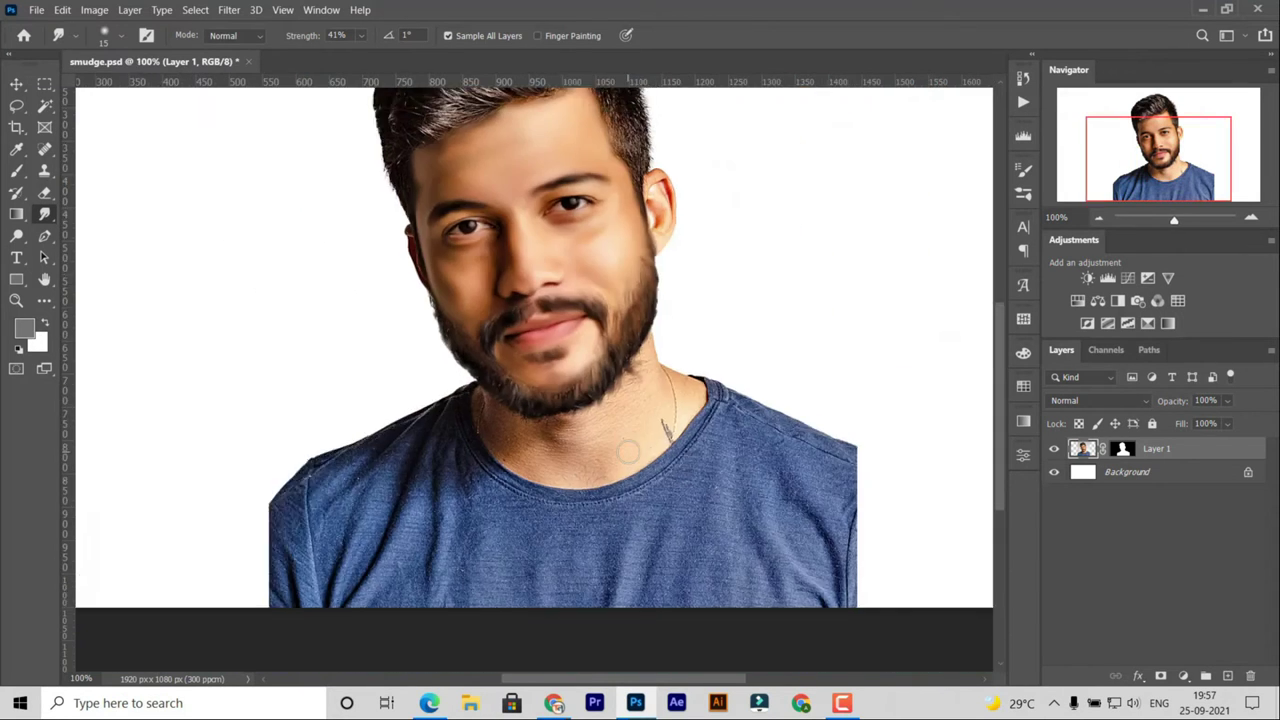
key("ctrl+plus")
key("ctrl+plus")
mouse_move(656, 226)
left_mouse_down()
mouse_move(586, 434)
mouse_move(564, 425)
left_mouse_up()
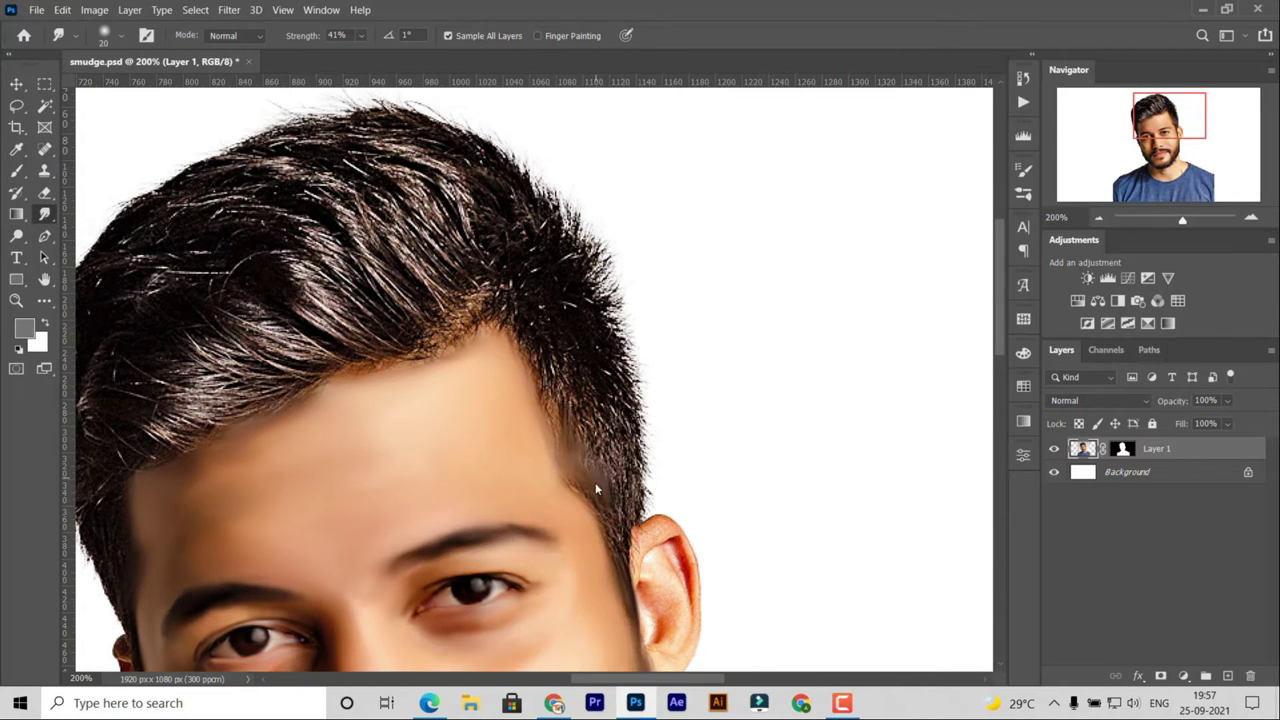
left_click_drag(620, 562, 540, 490)
scroll(530, 400, "up", 3)
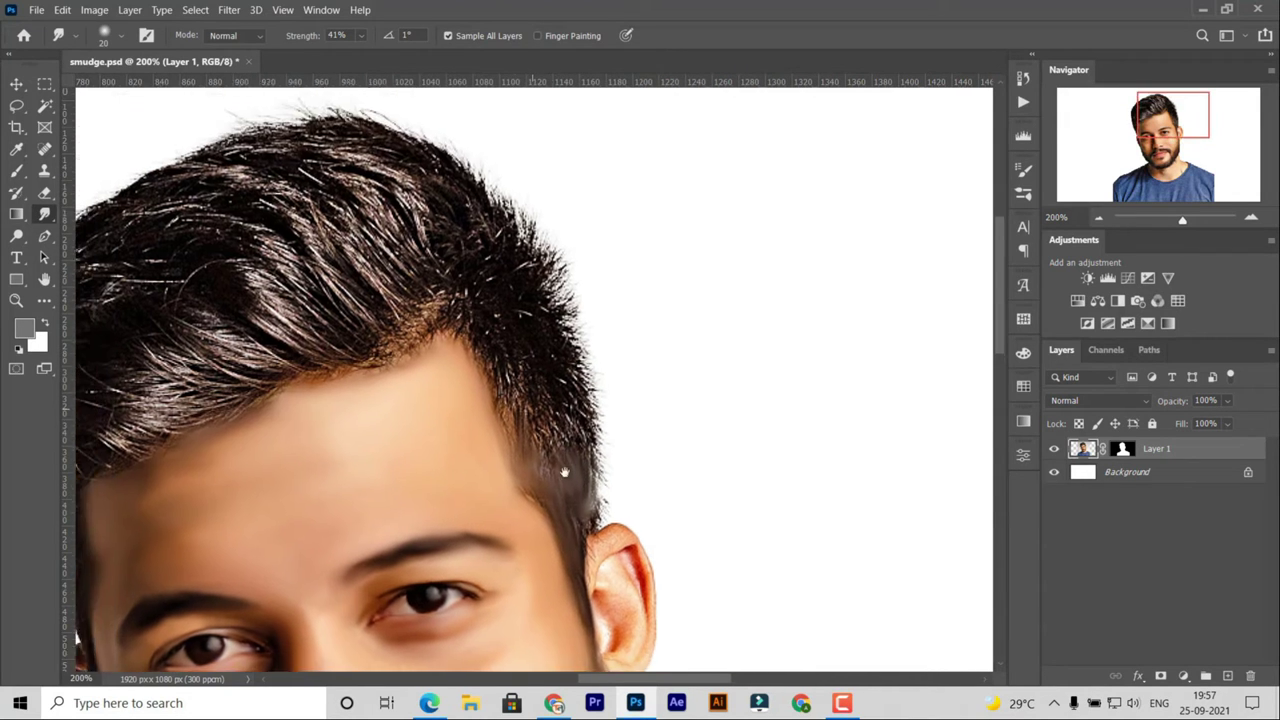
mouse_move(437, 428)
left_mouse_down()
mouse_move(455, 395)
mouse_move(340, 455)
left_mouse_up()
left_click_drag(285, 370, 358, 406)
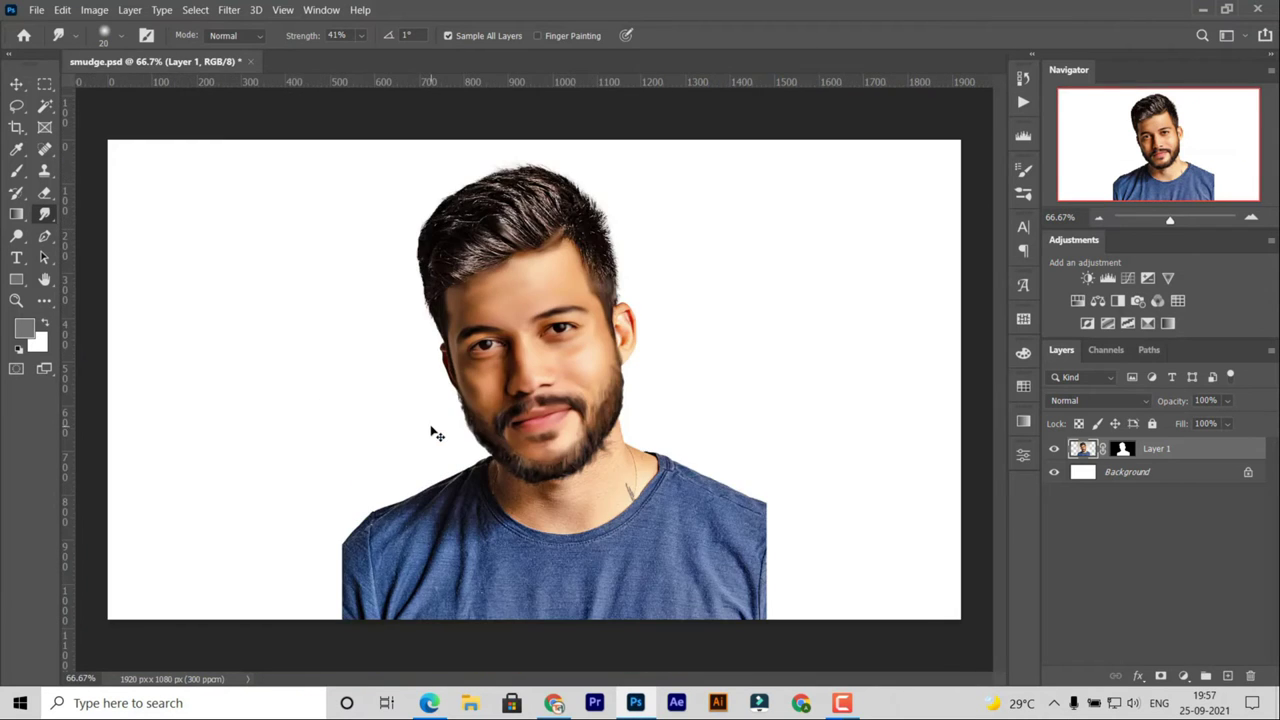
mouse_move(428, 430)
left_mouse_down()
mouse_move(520, 427)
mouse_move(420, 345)
left_mouse_up()
left_click_drag(520, 420, 460, 350)
mouse_move(550, 400)
left_mouse_down()
mouse_move(450, 310)
mouse_move(527, 307)
left_mouse_up()
- Smooth the temple edge and blend hair highlights into soft brown streaks
mouse_move(650, 478)
left_mouse_down()
mouse_move(712, 515)
mouse_move(735, 568)
left_mouse_up()
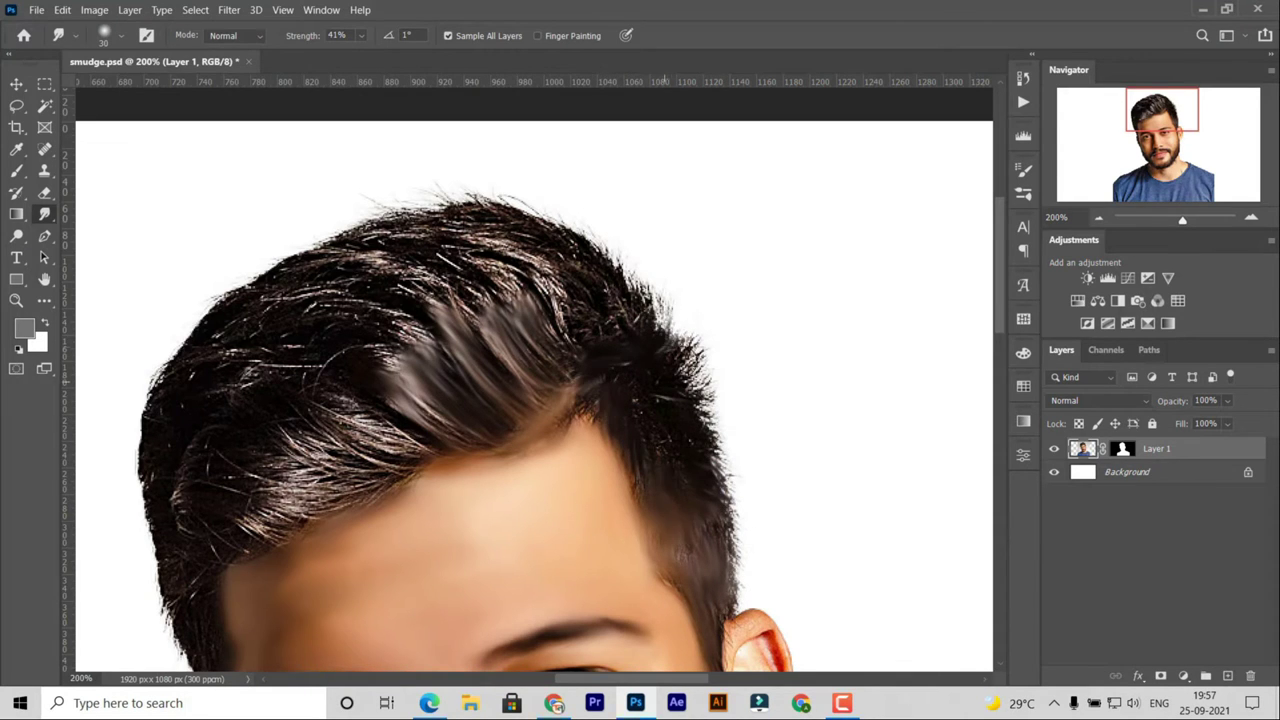
mouse_move(608, 316)
left_mouse_down()
mouse_move(548, 260)
mouse_move(530, 212)
mouse_move(480, 250)
left_mouse_up()
mouse_move(545, 320)
left_mouse_down()
mouse_move(465, 250)
mouse_move(501, 326)
mouse_move(371, 294)
mouse_move(360, 365)
left_mouse_up()
mouse_move(390, 250)
left_mouse_down()
mouse_move(460, 237)
mouse_move(410, 215)
mouse_move(370, 250)
mouse_move(310, 270)
mouse_move(325, 300)
mouse_move(271, 294)
mouse_move(340, 335)
left_mouse_up()
mouse_move(438, 452)
left_mouse_down()
mouse_move(668, 452)
mouse_move(688, 432)
mouse_move(600, 440)
mouse_move(558, 457)
mouse_move(600, 470)
mouse_move(521, 514)
mouse_move(480, 508)
left_mouse_up()
- Blend the upper-left hair and the left hair edge
scroll(480, 508, "down", 1)
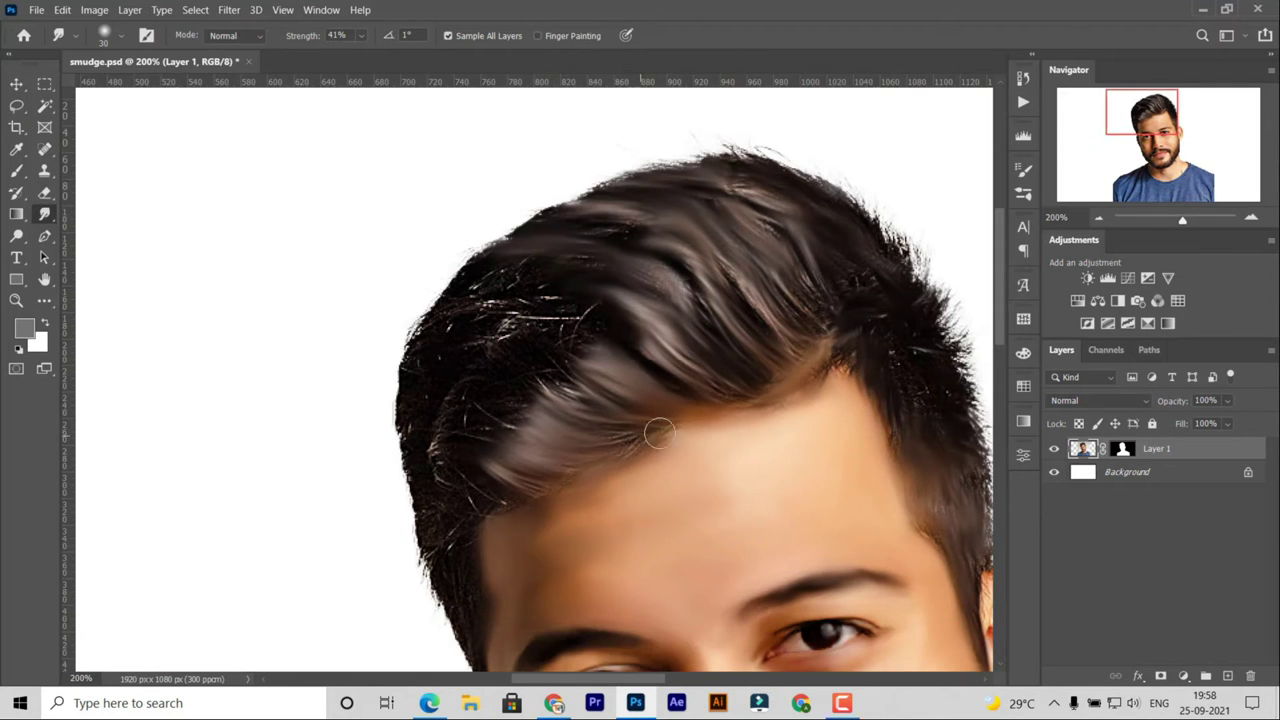
scroll(651, 409, "left", 3)
scroll(651, 409, "down", 2)
mouse_move(630, 345)
left_mouse_down()
mouse_move(562, 246)
mouse_move(522, 318)
left_mouse_up()
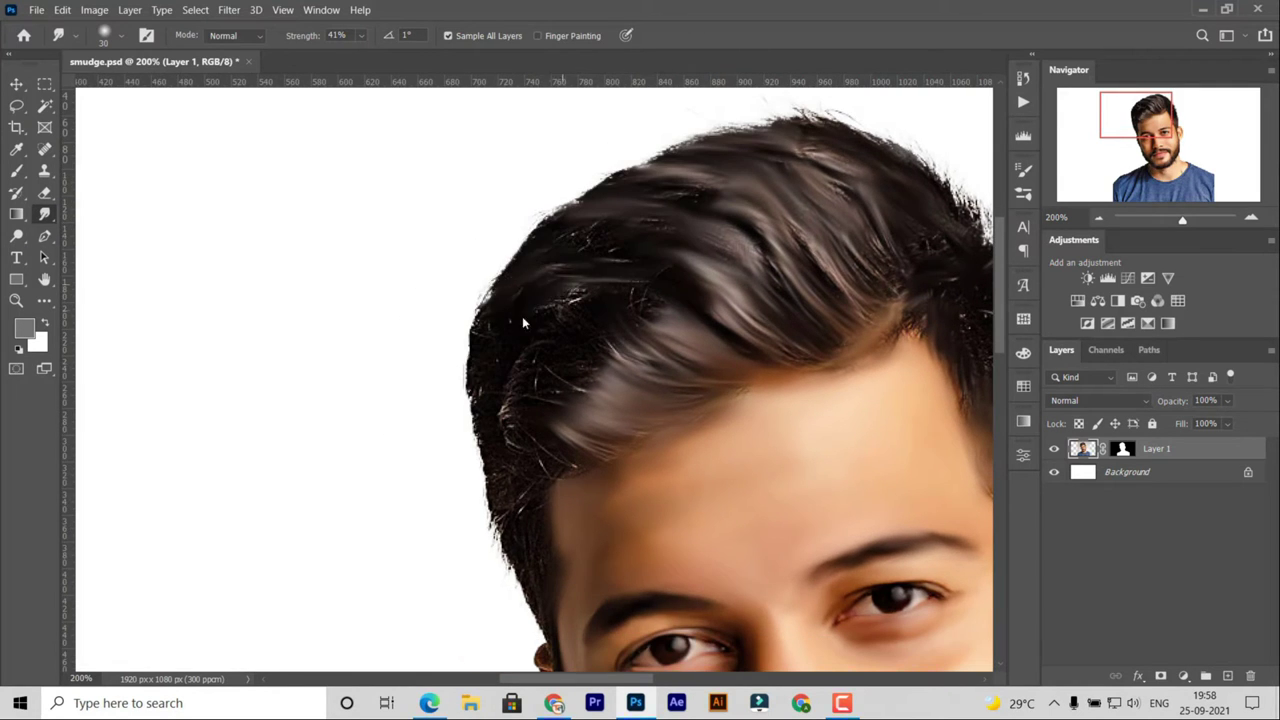
left_click_drag(645, 305, 685, 365)
mouse_move(597, 351)
left_mouse_down()
mouse_move(571, 403)
mouse_move(620, 414)
mouse_move(583, 413)
mouse_move(562, 490)
mouse_move(598, 545)
left_mouse_up()
scroll(620, 414, "down", 2)
scroll(594, 414, "up", 1)
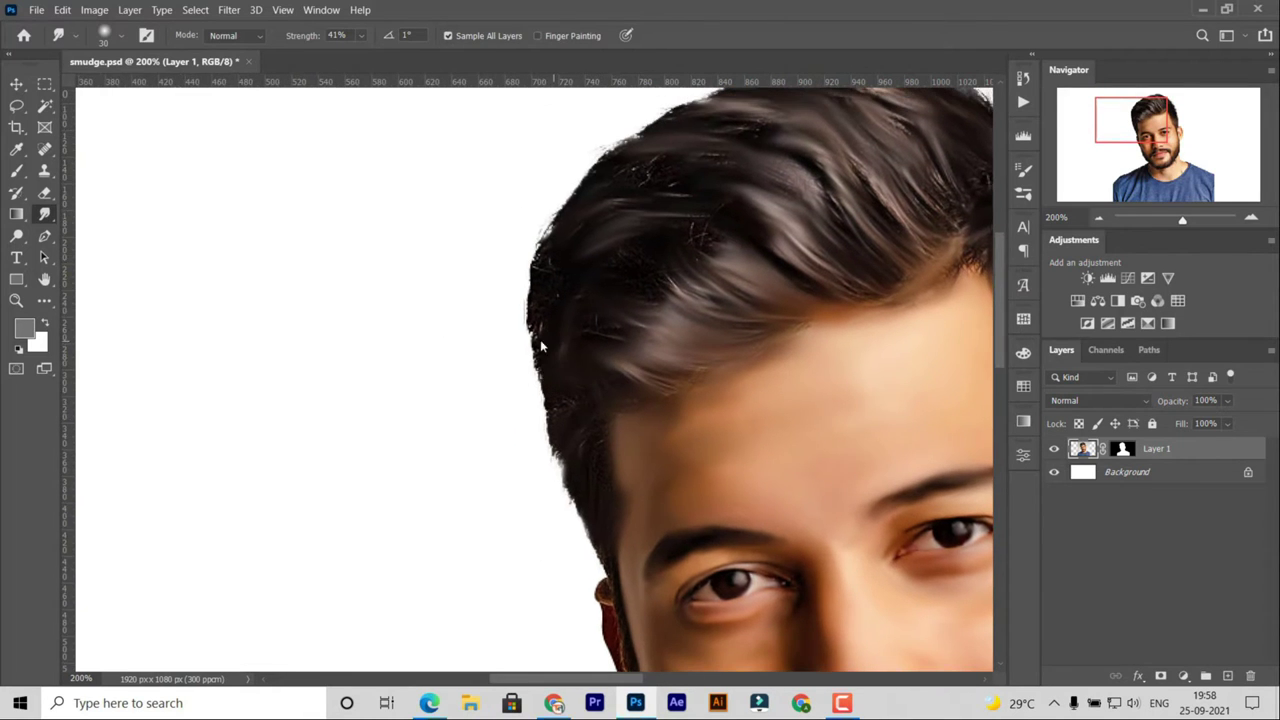
- Smooth the upper-left strands, the strands on top and down the left edge
left_click_drag(594, 414, 538, 370)
left_click_drag(530, 320, 563, 246)
scroll(640, 258, "up", 3)
mouse_move(694, 286)
left_mouse_down()
mouse_move(603, 203)
mouse_move(751, 189)
left_mouse_up()
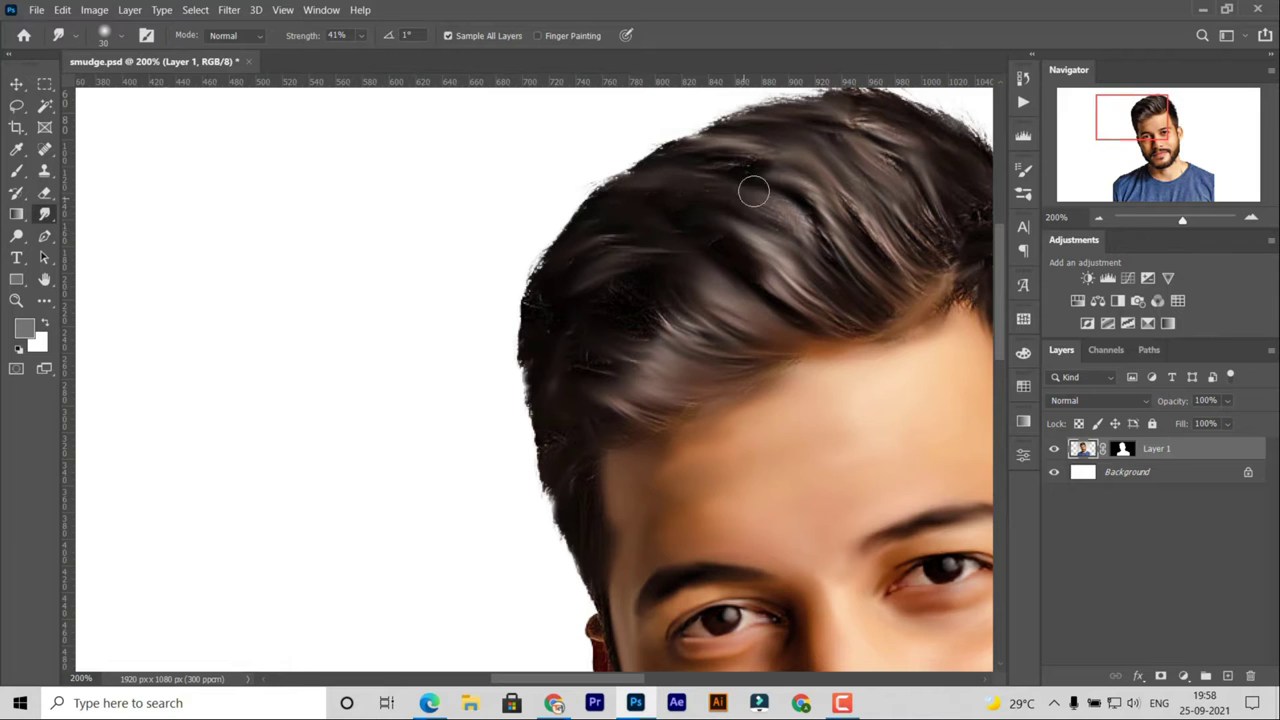
mouse_move(617, 279)
left_mouse_down()
mouse_move(617, 374)
mouse_move(677, 417)
mouse_move(560, 440)
mouse_move(551, 507)
mouse_move(541, 253)
left_mouse_up()
scroll(586, 277, "down", 1)
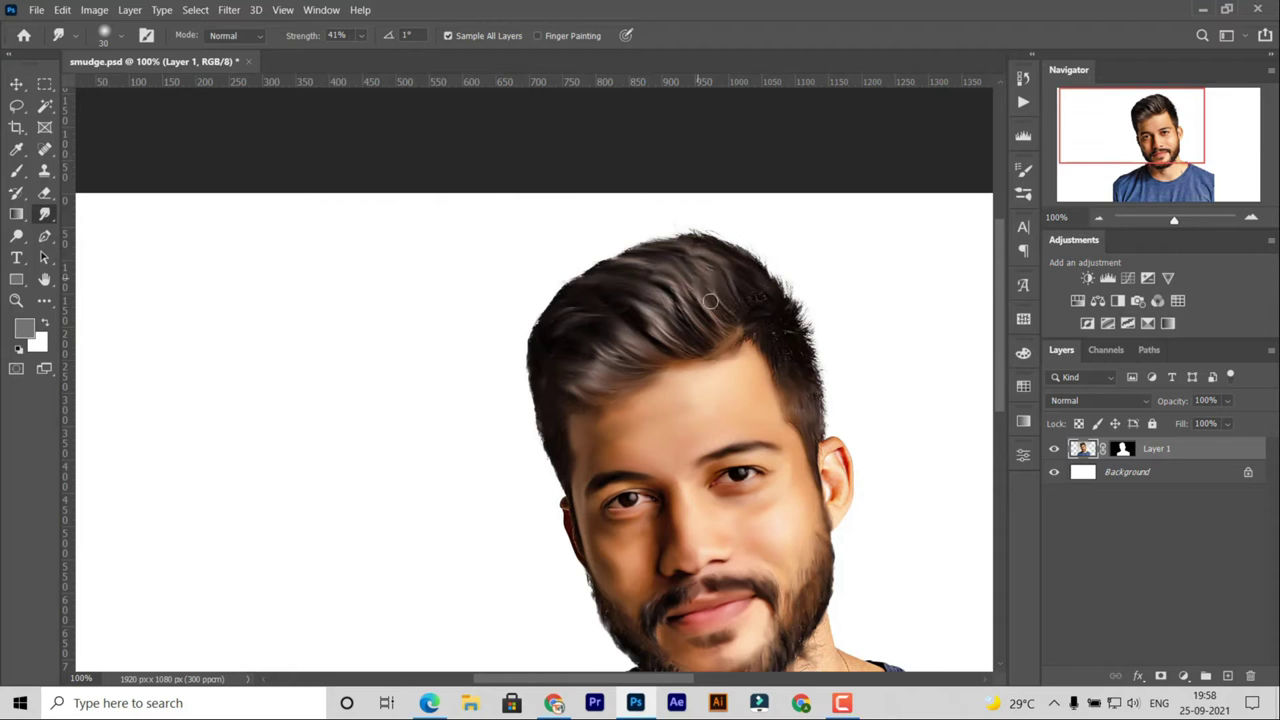
- Frame the ear close up and smudge the skin where the ear meets the jaw
left_click_drag(737, 350, 733, 332)
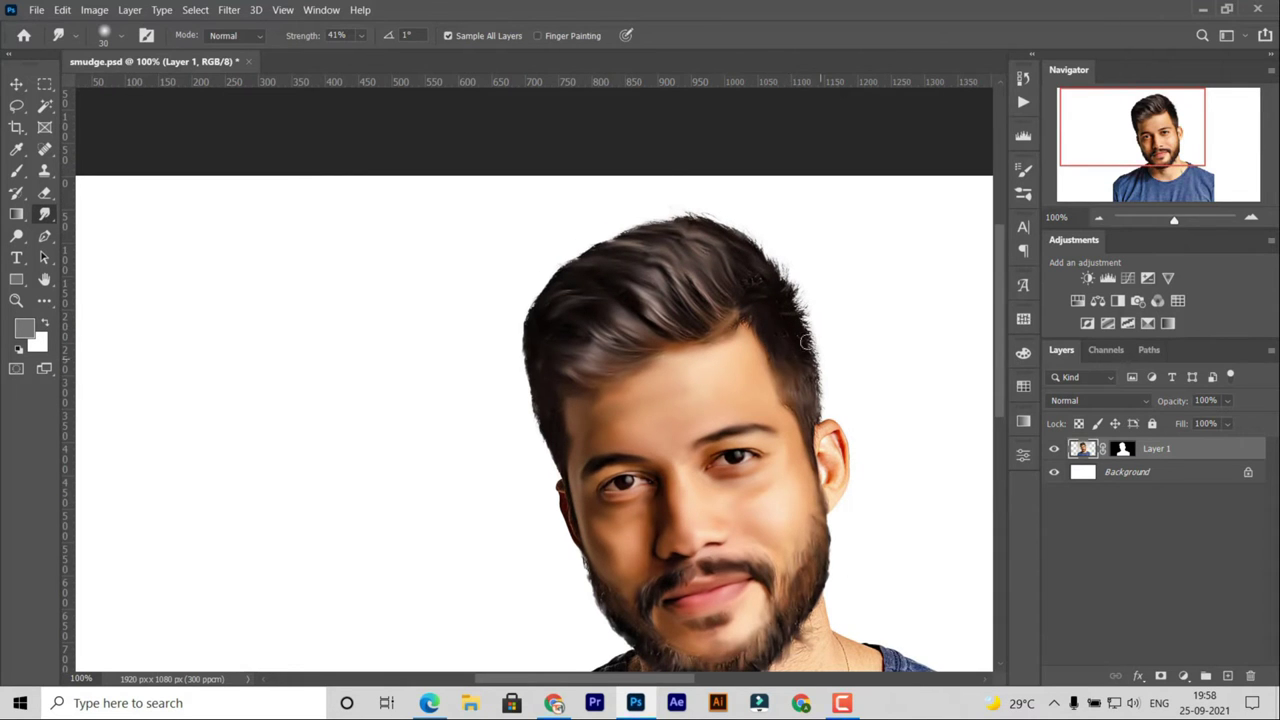
scroll(800, 435, "down", 3)
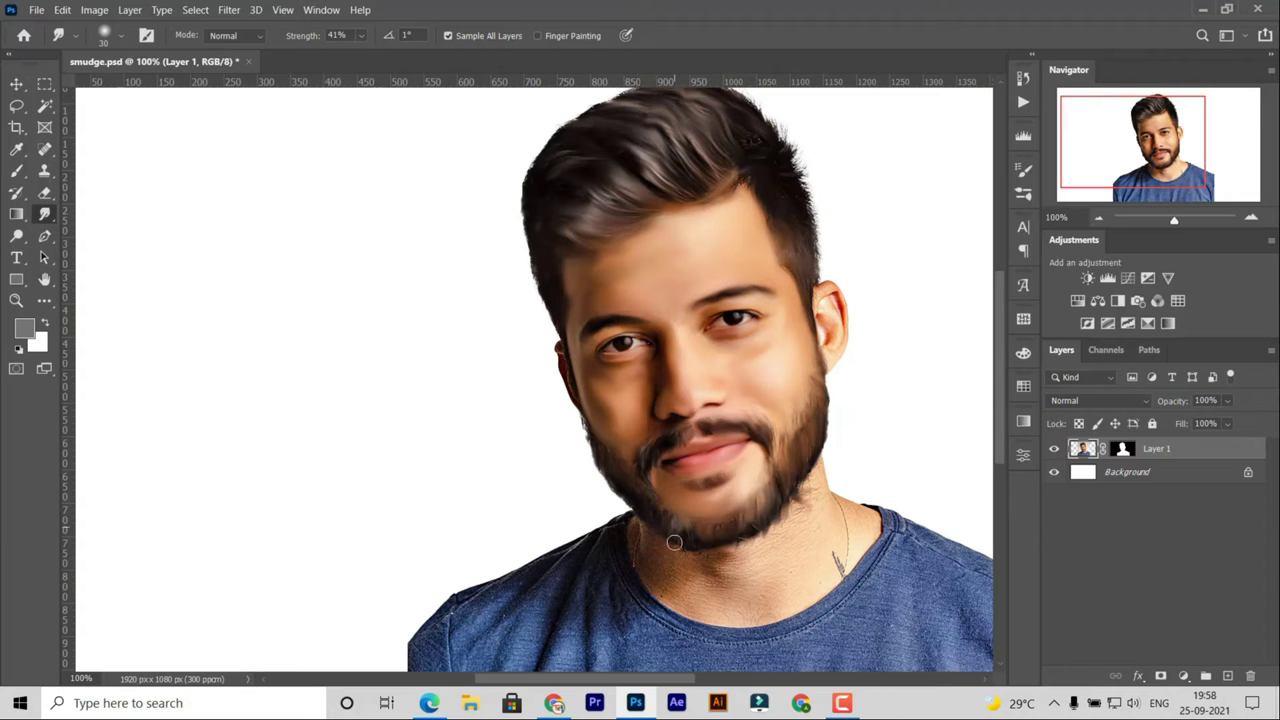
scroll(714, 449, "down", 1)
scroll(714, 449, "up", 2, "alt")
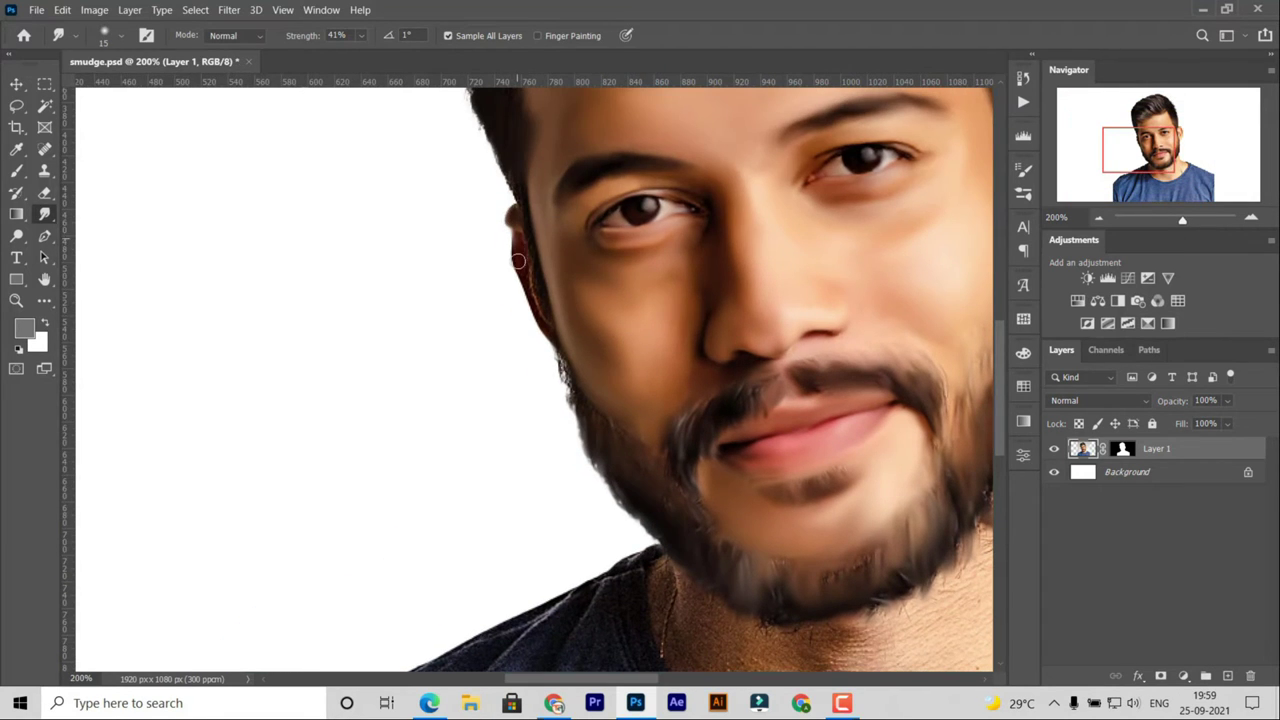
scroll(516, 221, "right", 5, "ctrl")
scroll(524, 318, "up", 3, "alt")
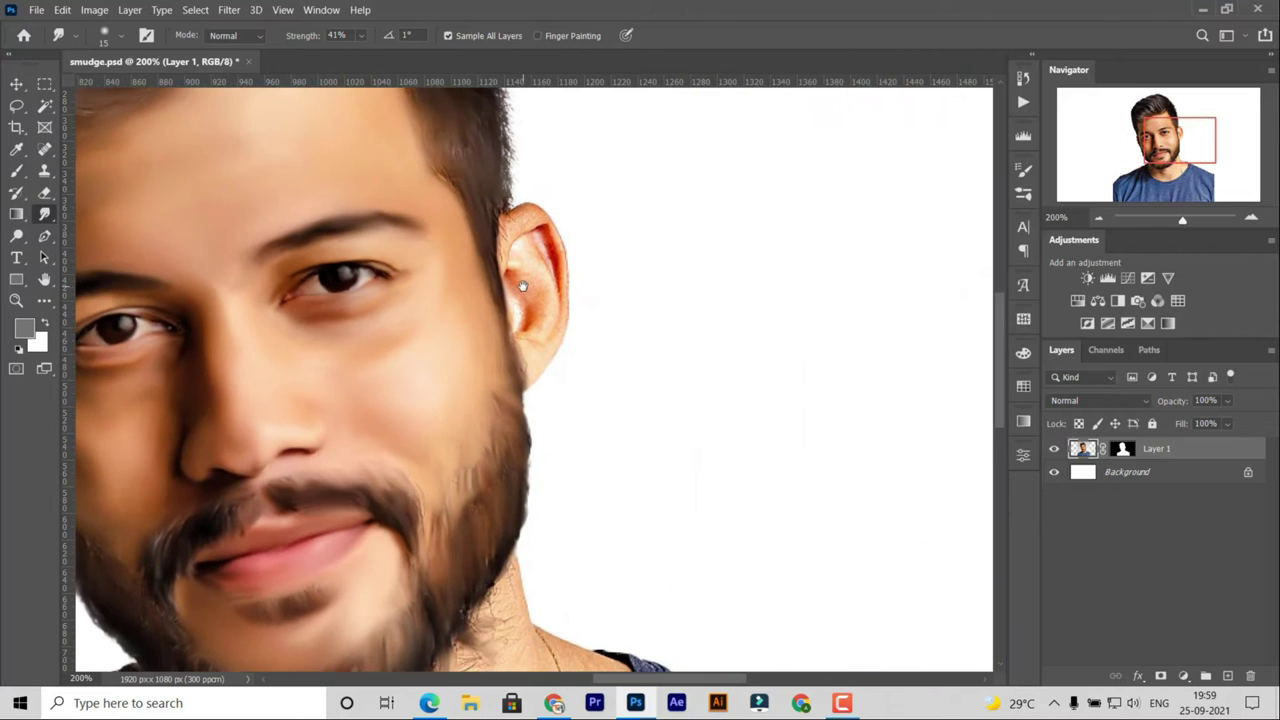
left_click_drag(512, 296, 537, 361)
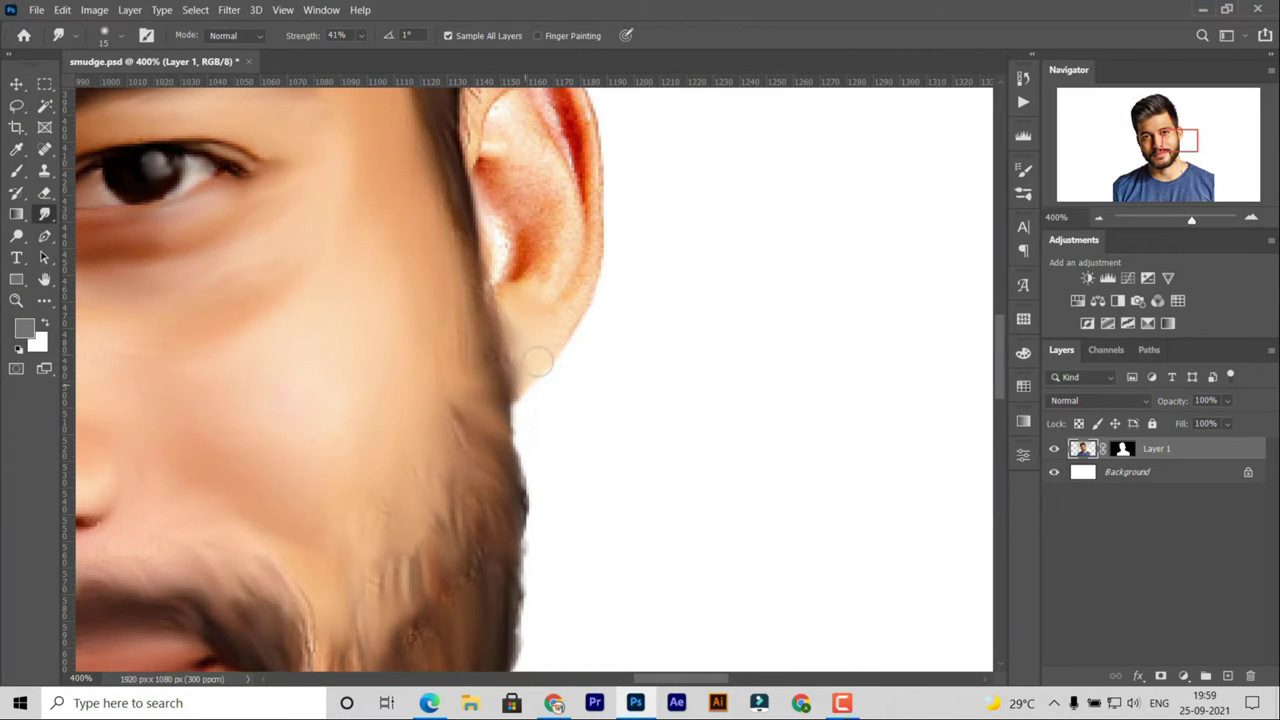
- Smudge the inner ear and upper rim into smooth, lighter painted skin
scroll(563, 318, "up", 3)
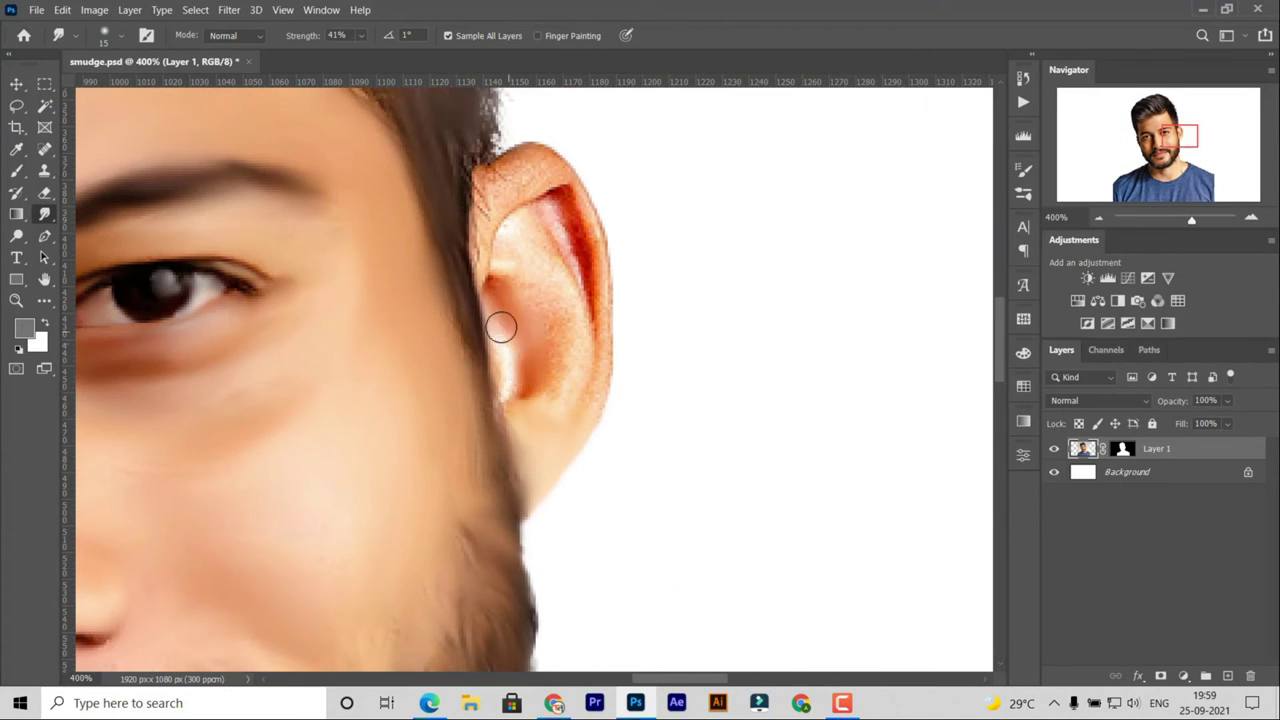
mouse_move(522, 244)
left_mouse_down()
mouse_move(551, 271)
mouse_move(560, 374)
mouse_move(577, 383)
mouse_move(608, 313)
left_mouse_up()
scroll(608, 313, "up", 2)
mouse_move(557, 271)
left_mouse_down()
mouse_move(491, 314)
mouse_move(534, 214)
mouse_move(573, 221)
mouse_move(562, 266)
mouse_move(621, 349)
mouse_move(571, 438)
mouse_move(548, 397)
left_mouse_up()
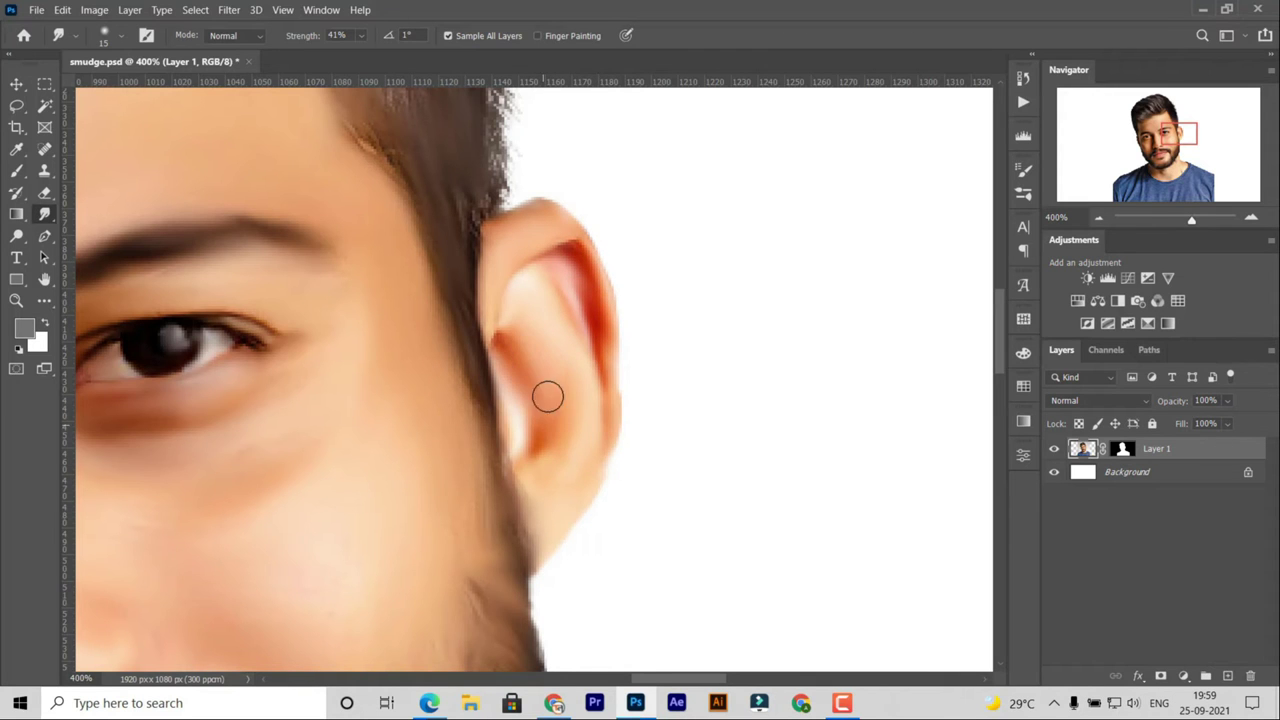
mouse_move(502, 258)
left_mouse_down()
mouse_move(537, 300)
mouse_move(556, 525)
left_mouse_up()
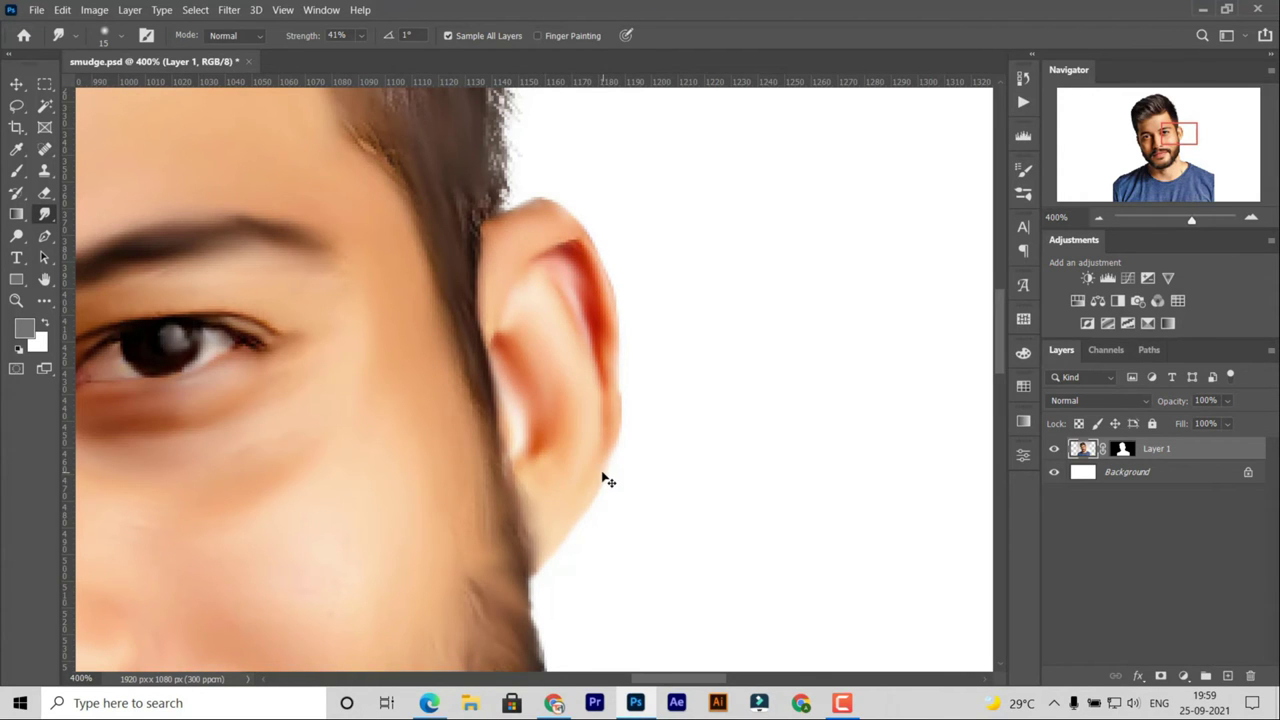
scroll(606, 480, "down", 3)
scroll(606, 480, "down", 2)
scroll(606, 465, "up", 4)
- With a size-25 smudge brush, blend beard into neck and smooth away the neck tattoo
scroll(608, 460, "down", 1)
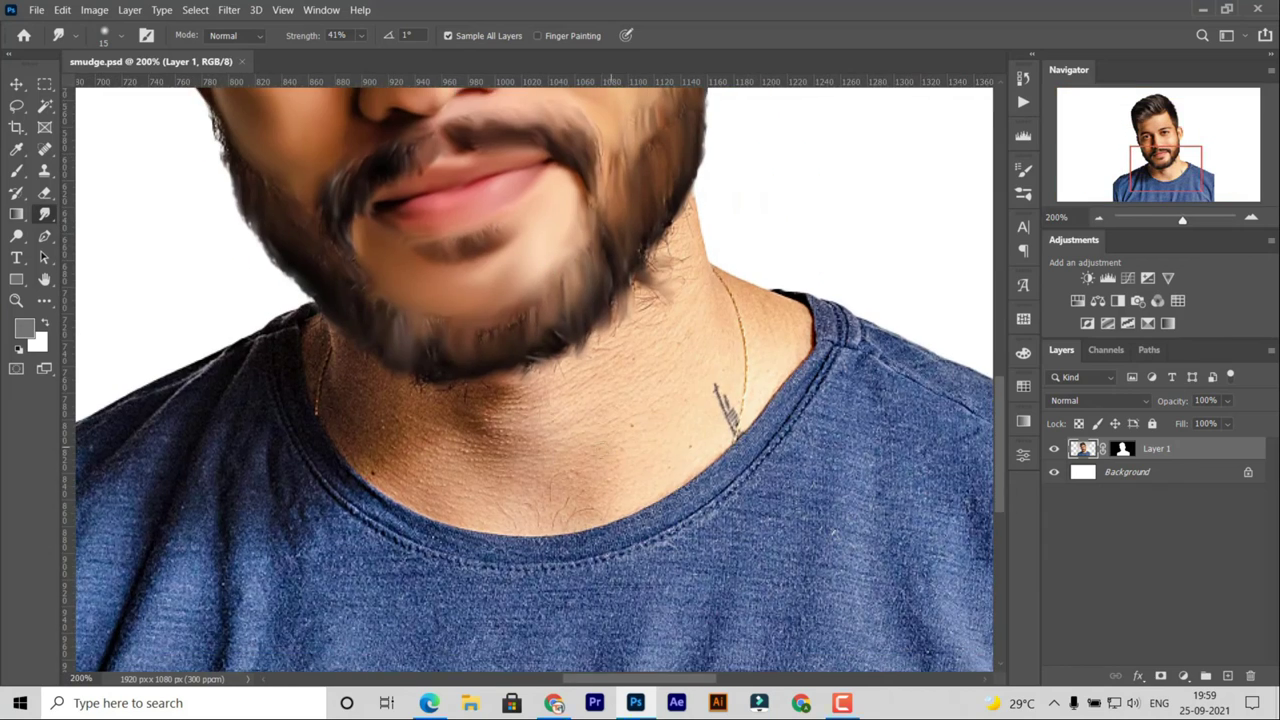
scroll(584, 459, "up", 2)
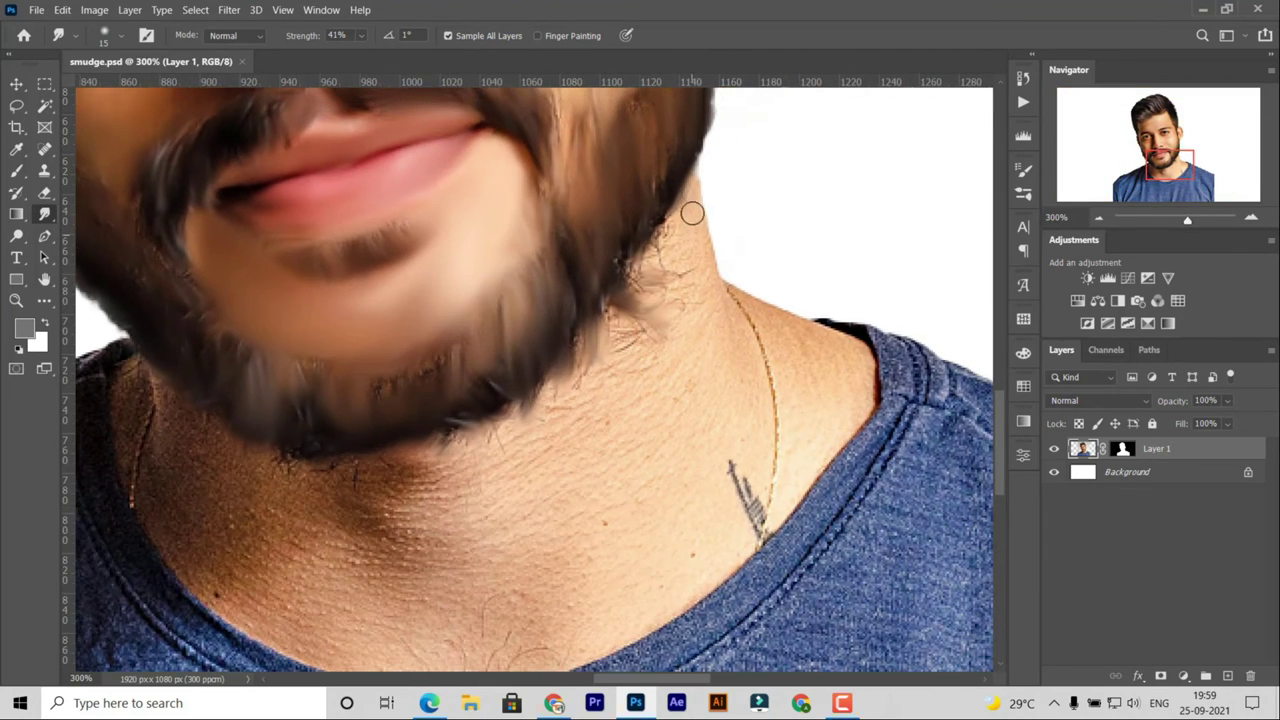
mouse_move(692, 213)
left_mouse_down()
mouse_move(629, 329)
mouse_move(531, 420)
mouse_move(425, 483)
left_mouse_up()
key("bracketright")
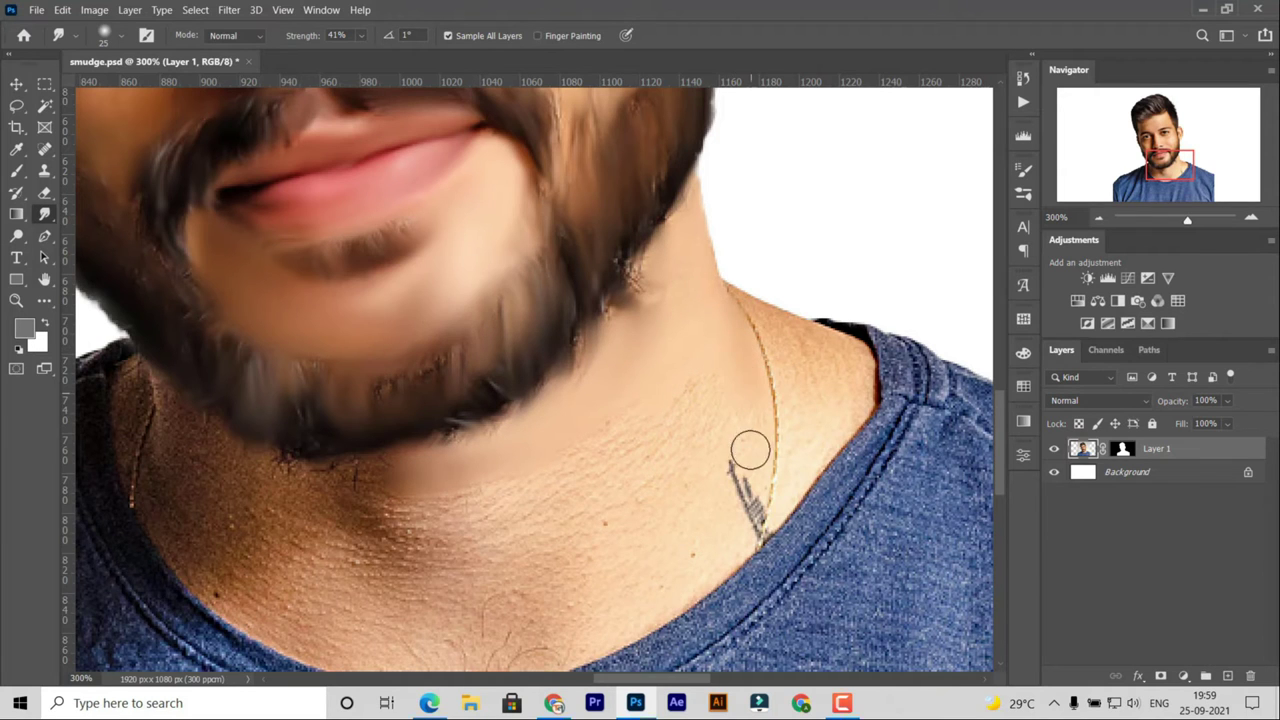
left_click_drag(749, 451, 745, 491)
mouse_move(577, 454)
left_mouse_down()
mouse_move(586, 389)
mouse_move(409, 443)
left_mouse_up()
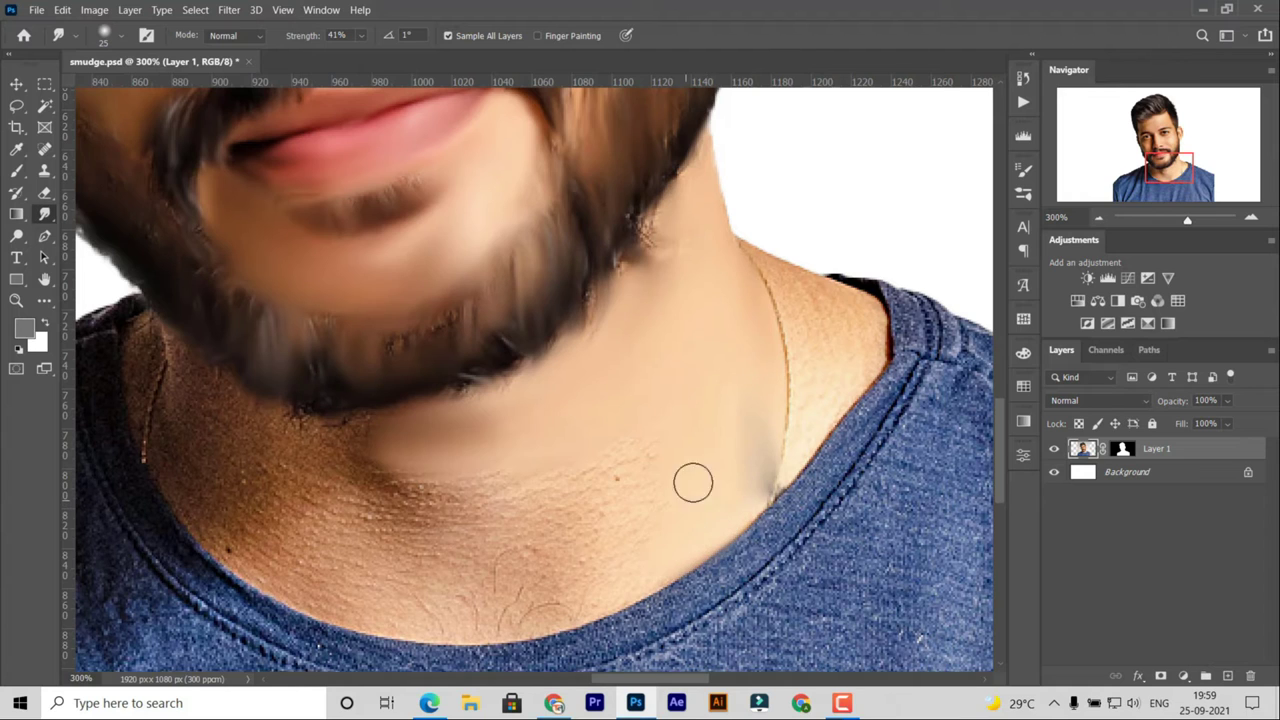
left_click_drag(691, 480, 415, 493)
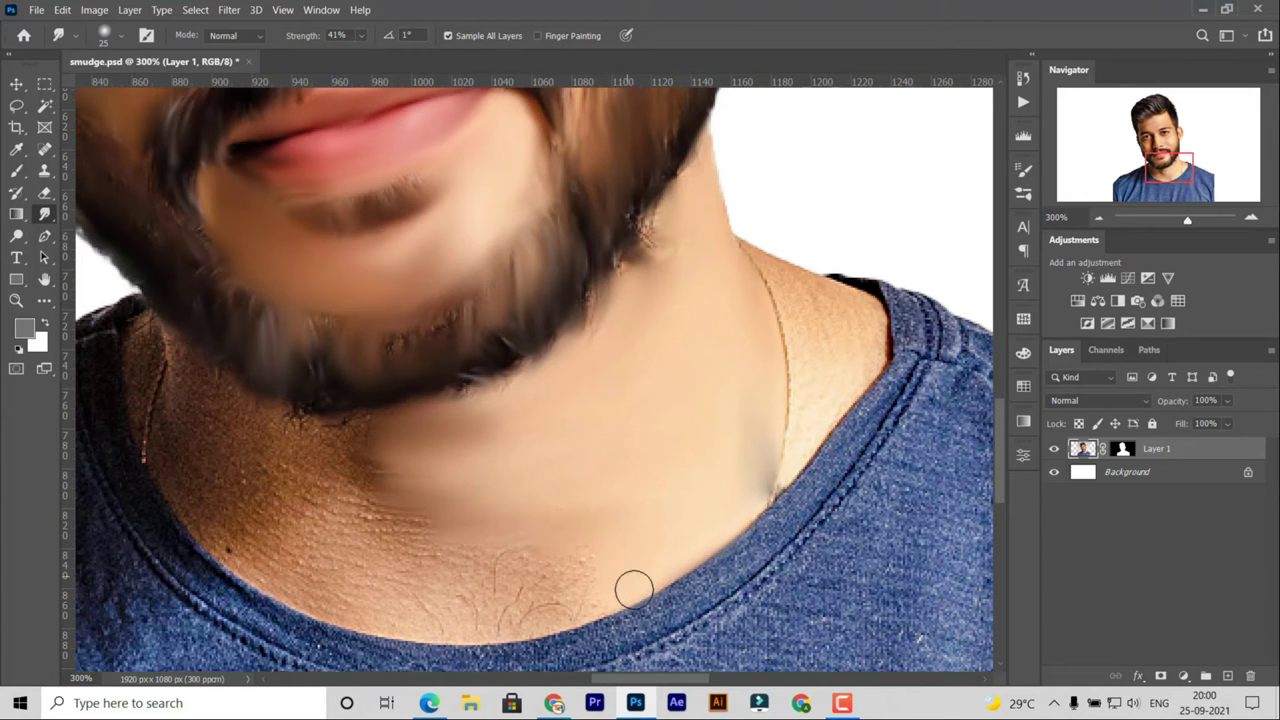
- Smooth the skin near the collar, then at size 15 soften the chain line and neck-collar edge
left_click_drag(634, 586, 557, 563)
scroll(427, 470, "down", 2)
mouse_move(427, 470)
left_mouse_down()
mouse_move(529, 506)
mouse_move(423, 514)
mouse_move(414, 469)
mouse_move(302, 387)
mouse_move(363, 374)
mouse_move(294, 460)
mouse_move(257, 451)
mouse_move(172, 352)
mouse_move(265, 318)
mouse_move(303, 414)
mouse_move(271, 324)
left_mouse_up()
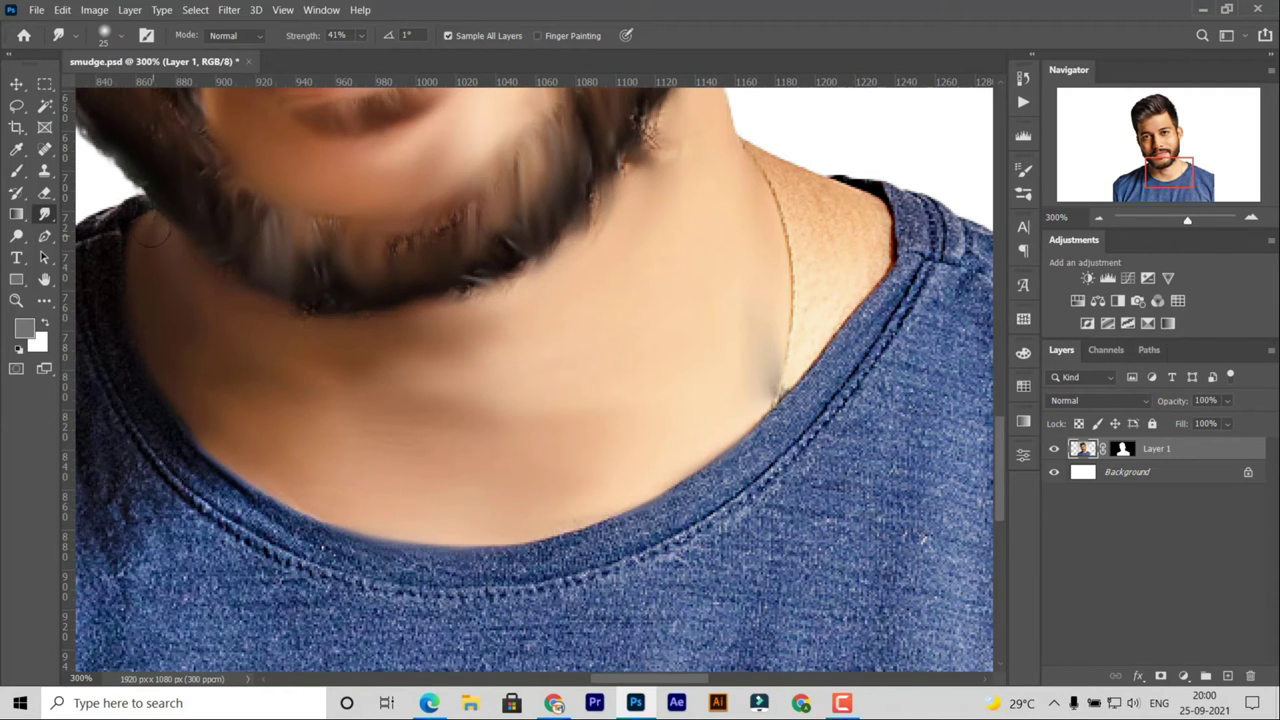
mouse_move(158, 238)
left_mouse_down()
mouse_move(380, 346)
mouse_move(366, 383)
left_mouse_up()
left_click_drag(570, 390, 420, 466)
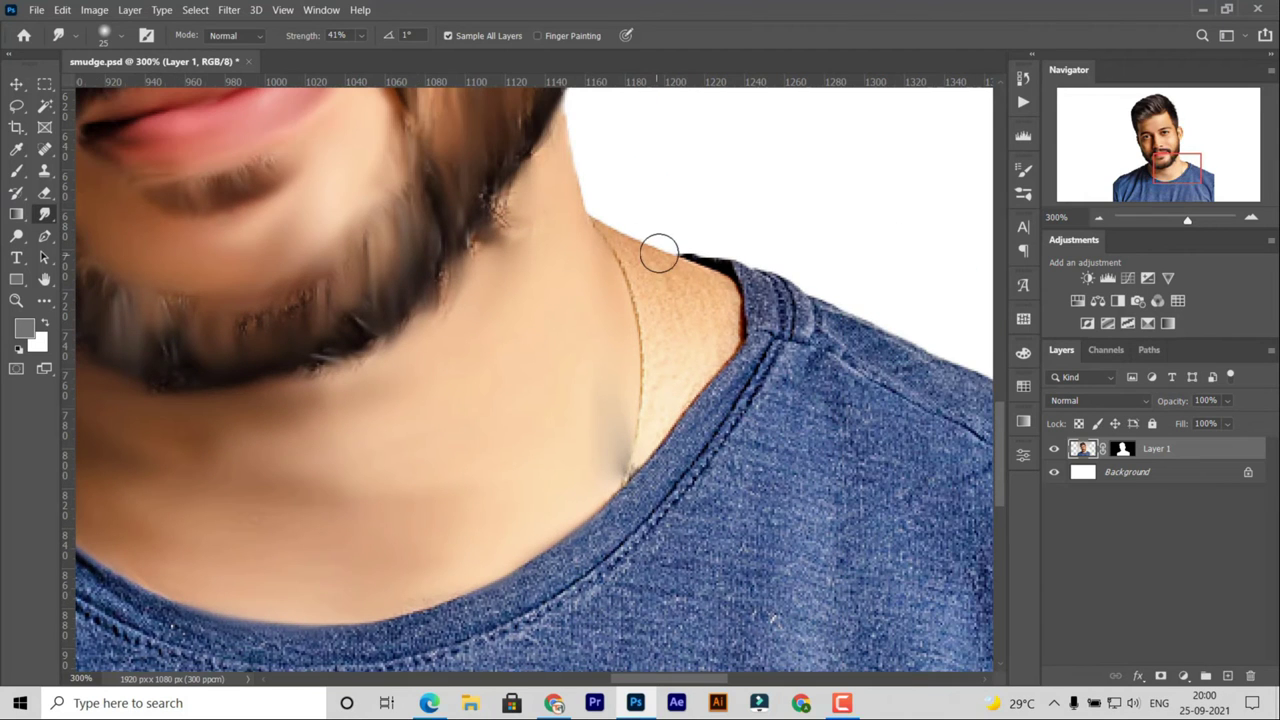
key("bracketleft")
left_click_drag(604, 248, 645, 397)
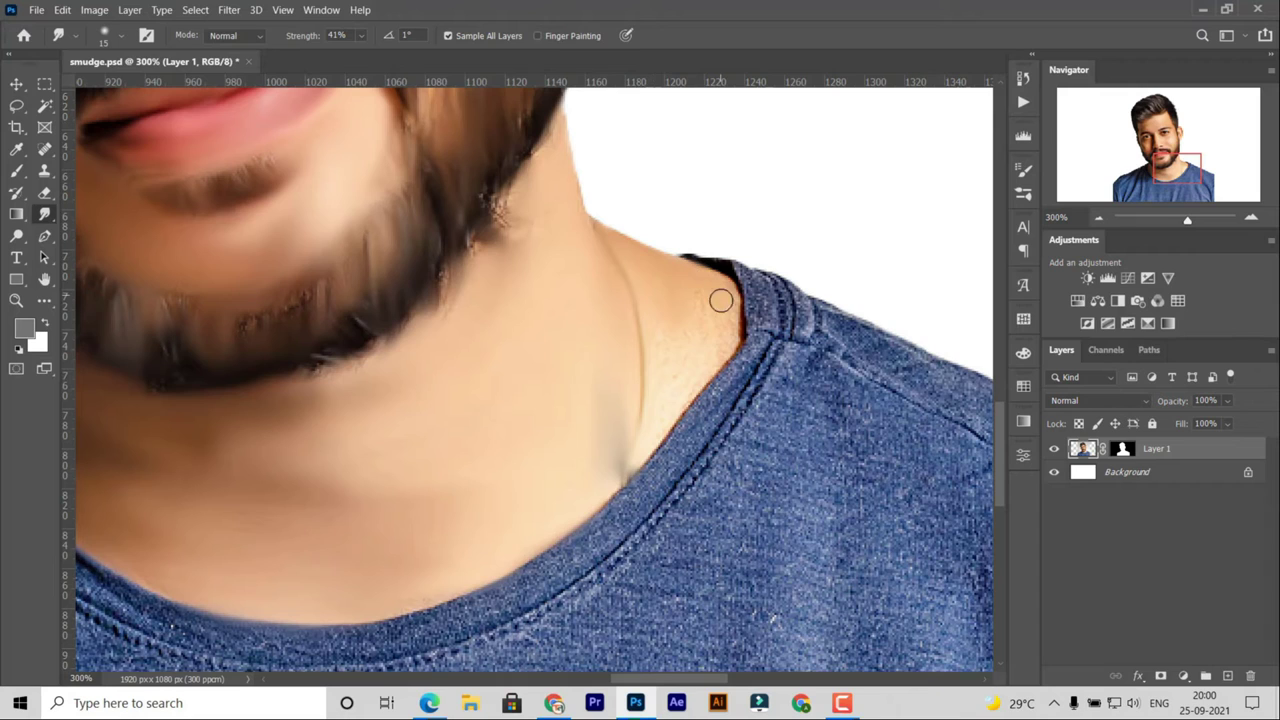
left_click_drag(721, 300, 709, 320)
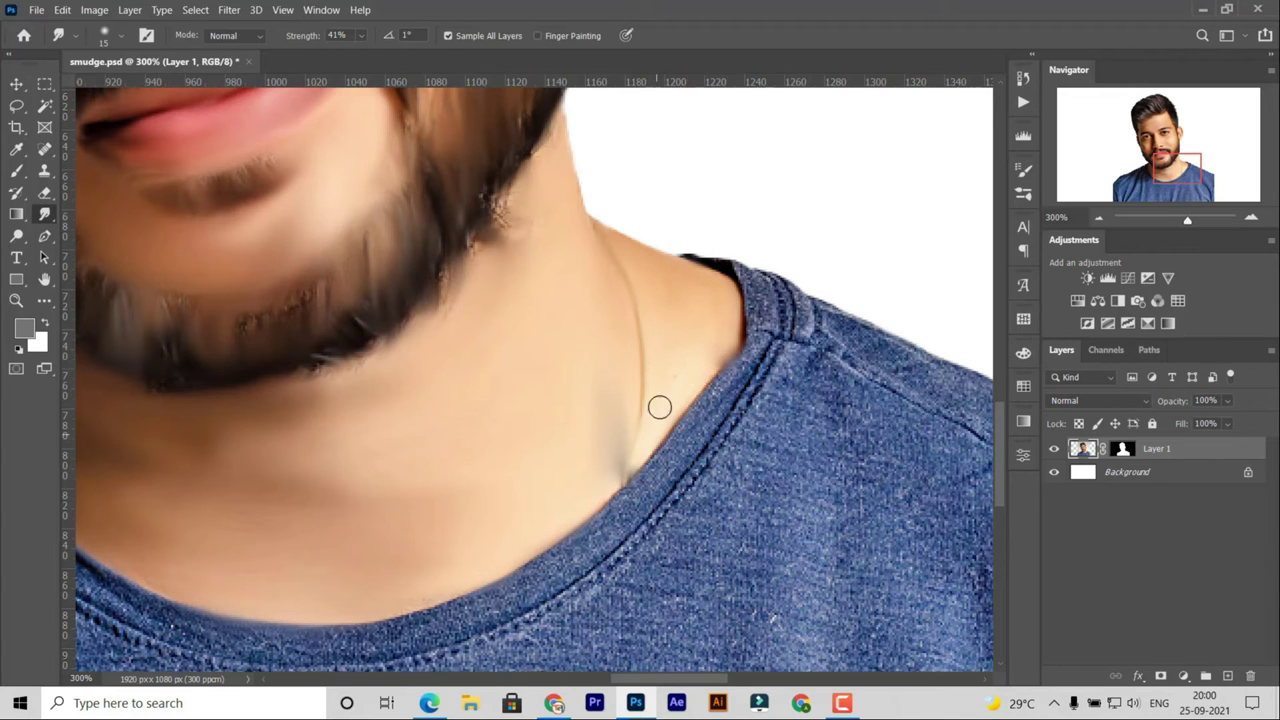
key("ctrl+minus")
key("ctrl+minus")
key("ctrl+minus")
- Zoom in and smudge the collar edges and the neckline from left to right
key("ctrl+plus")
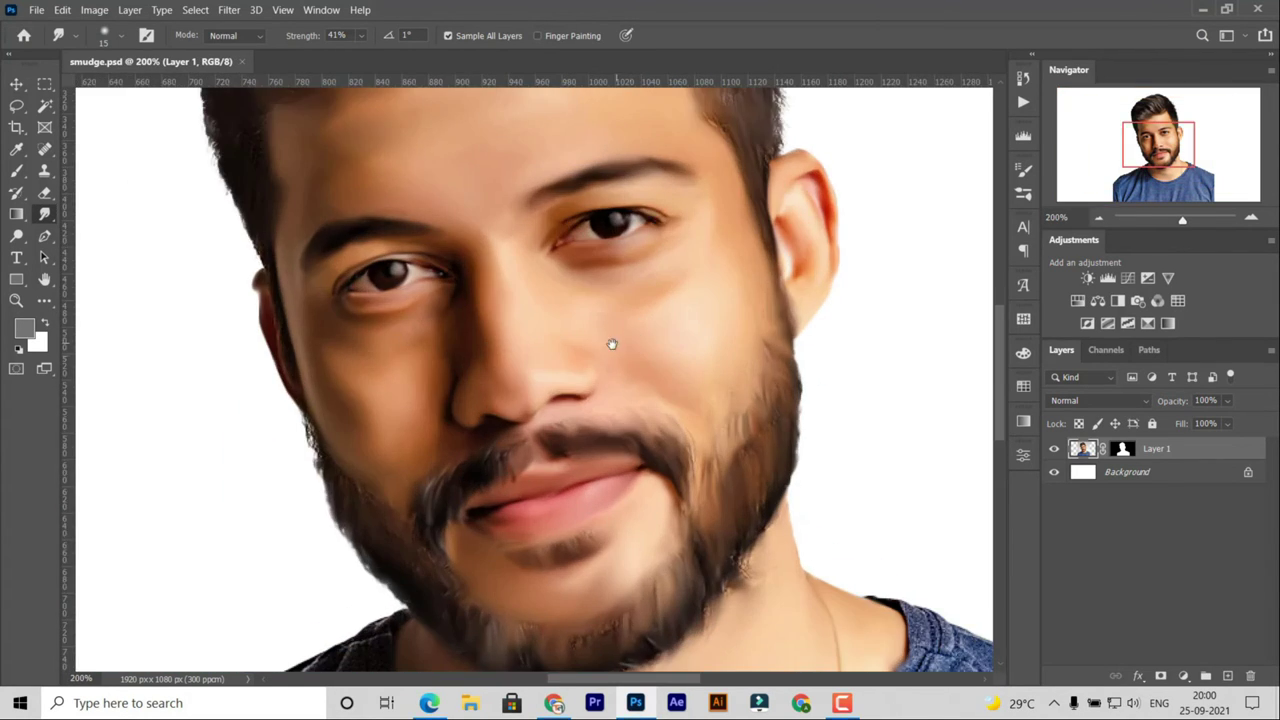
key("ctrl+plus")
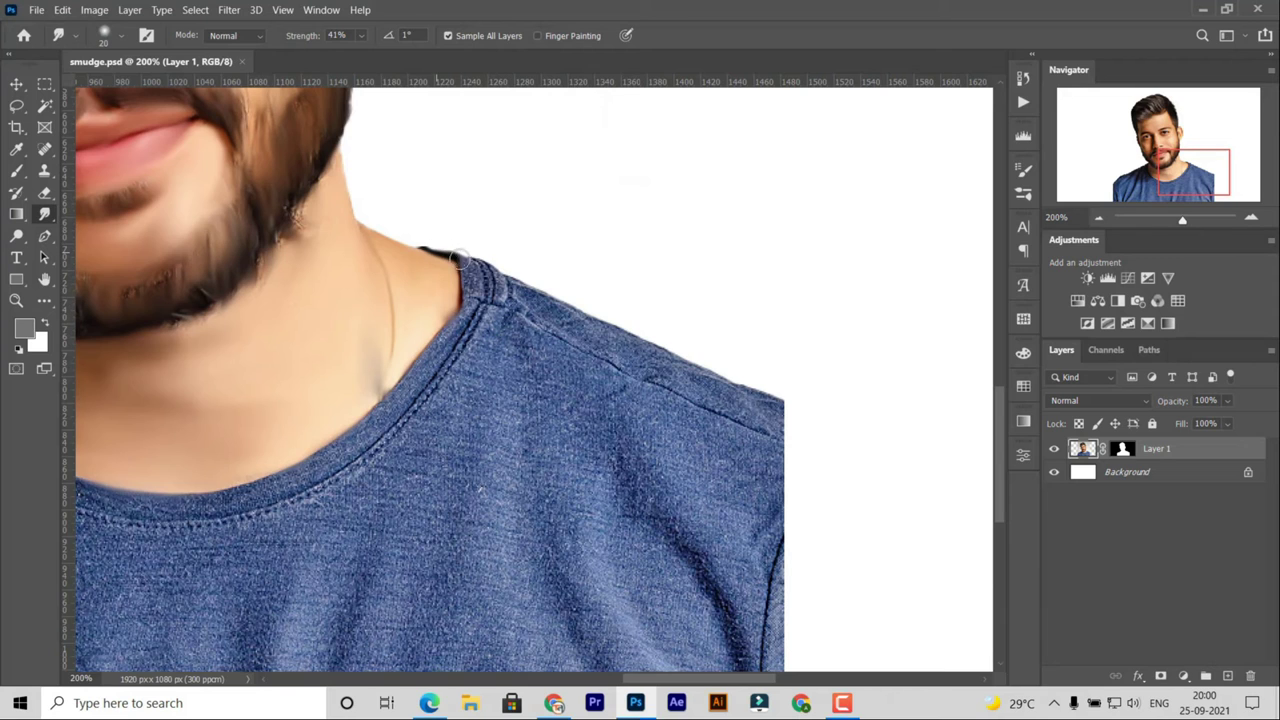
mouse_move(459, 257)
left_mouse_down()
mouse_move(478, 312)
mouse_move(400, 410)
mouse_move(428, 376)
left_mouse_up()
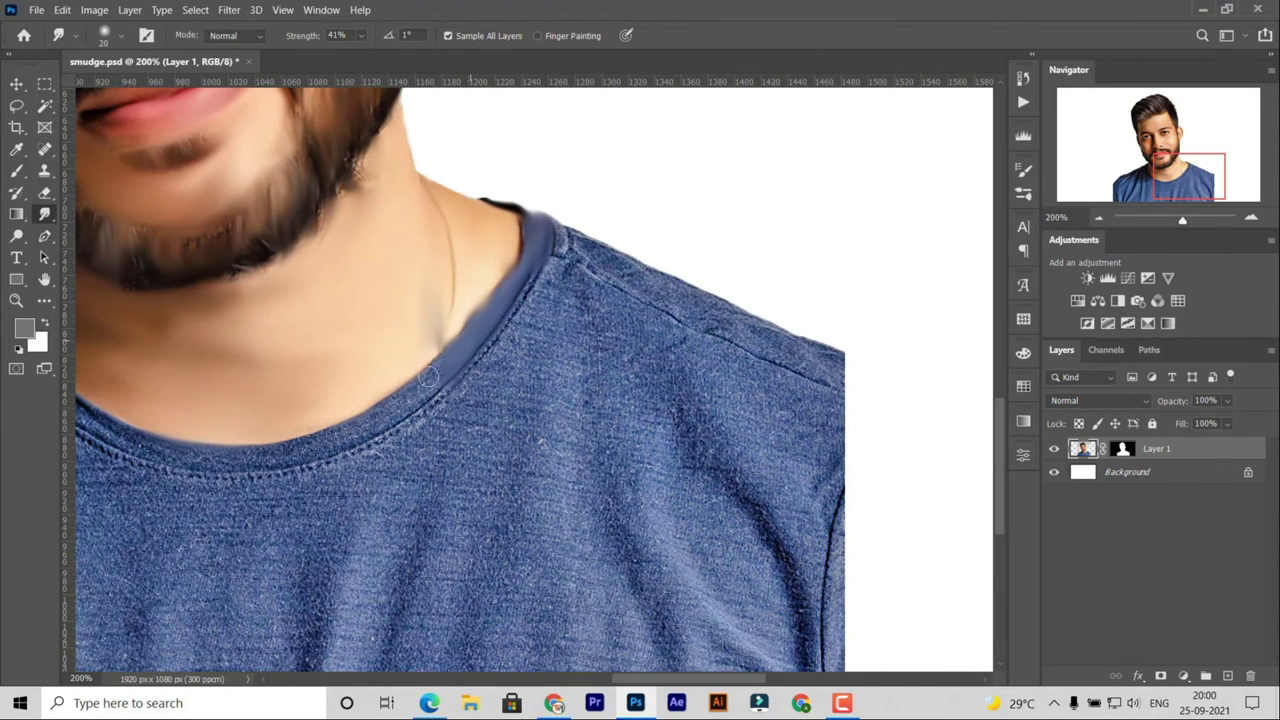
left_click_drag(366, 440, 486, 378)
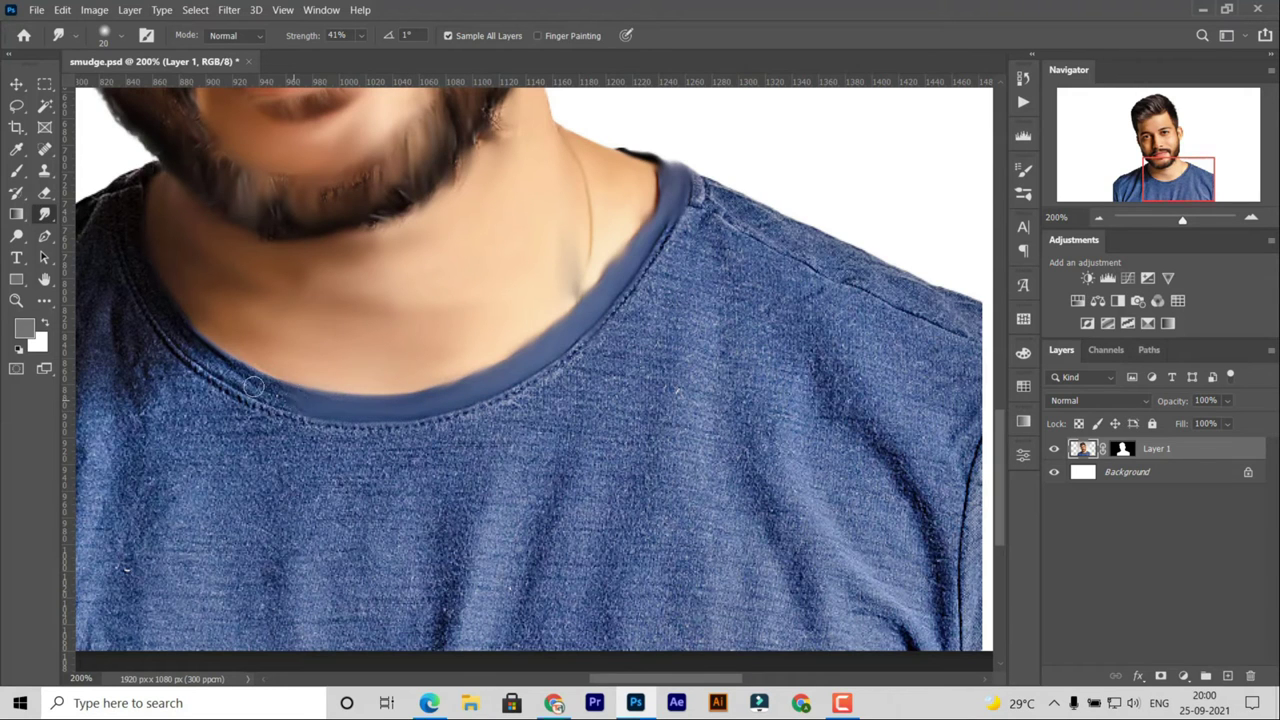
left_click_drag(253, 386, 413, 400)
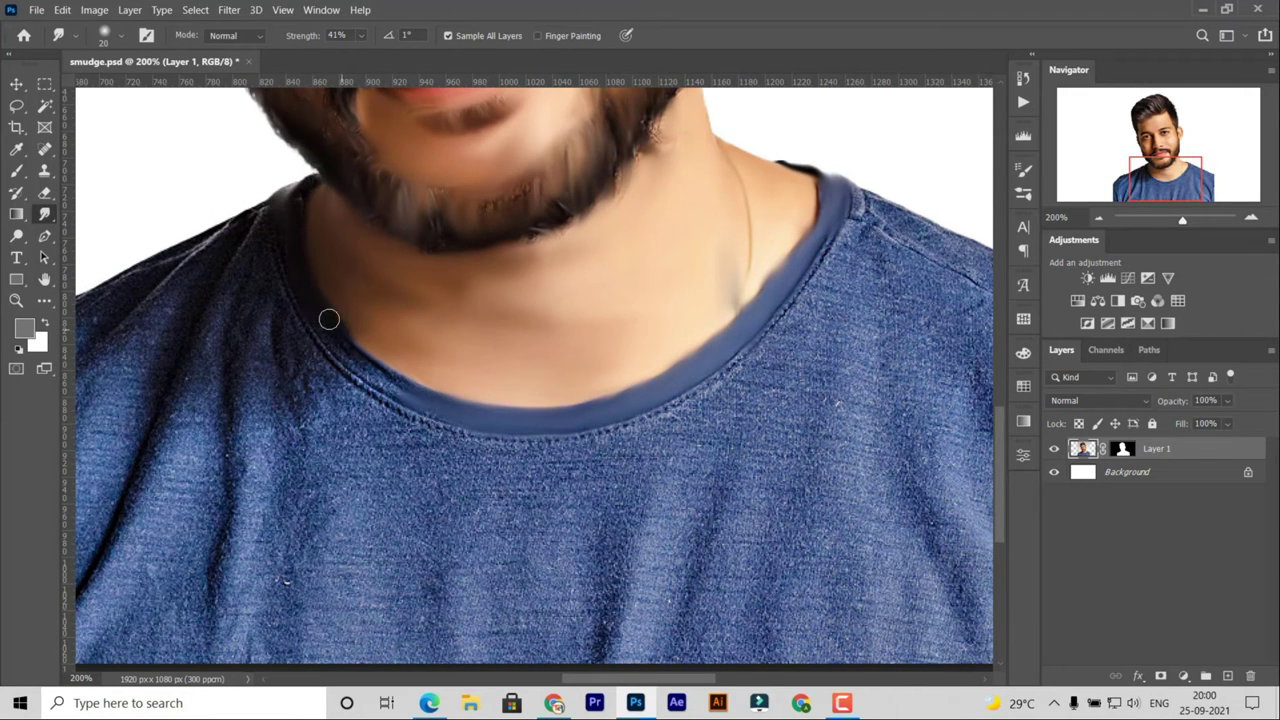
mouse_move(329, 319)
left_mouse_down()
mouse_move(380, 370)
mouse_move(440, 400)
left_mouse_up()
left_click_drag(255, 241, 319, 249)
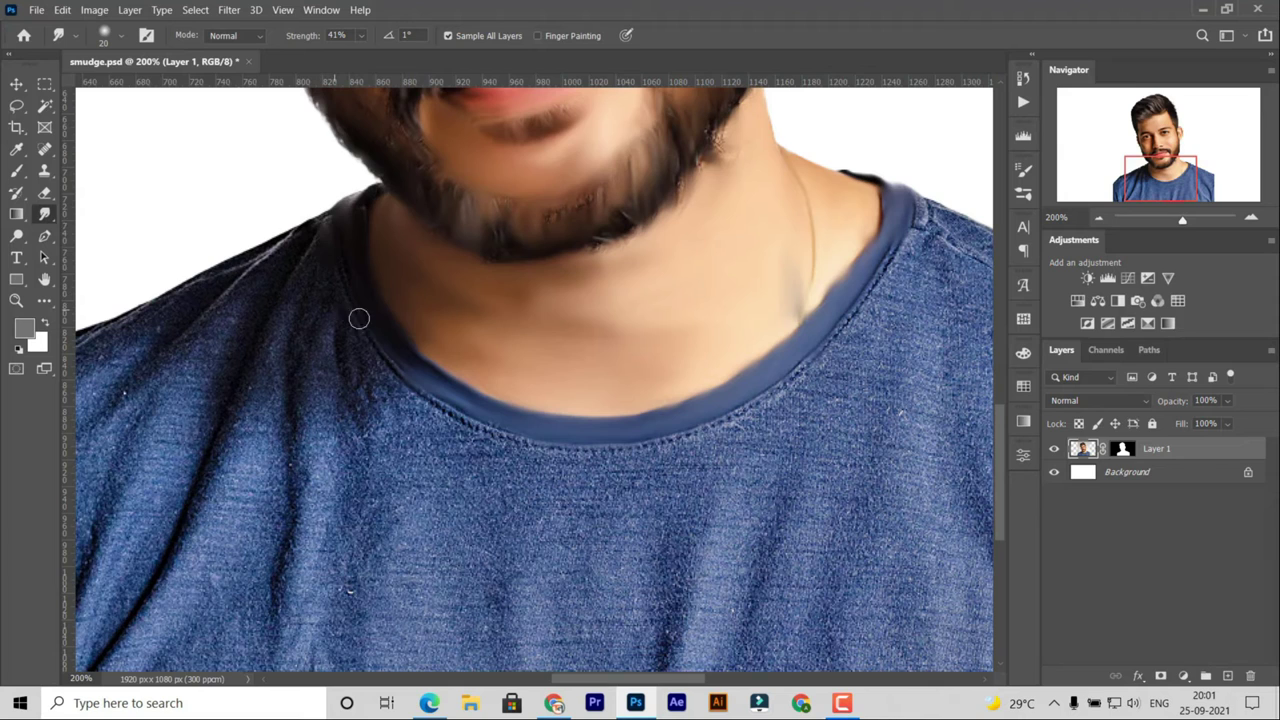
mouse_move(359, 318)
left_mouse_down()
mouse_move(462, 424)
mouse_move(600, 448)
mouse_move(745, 412)
mouse_move(838, 330)
mouse_move(918, 216)
left_mouse_up()
- Smooth the right shoulder seam, then at 100% smooth the collar and shirt-front fabric texture
left_click_drag(713, 315, 544, 305)
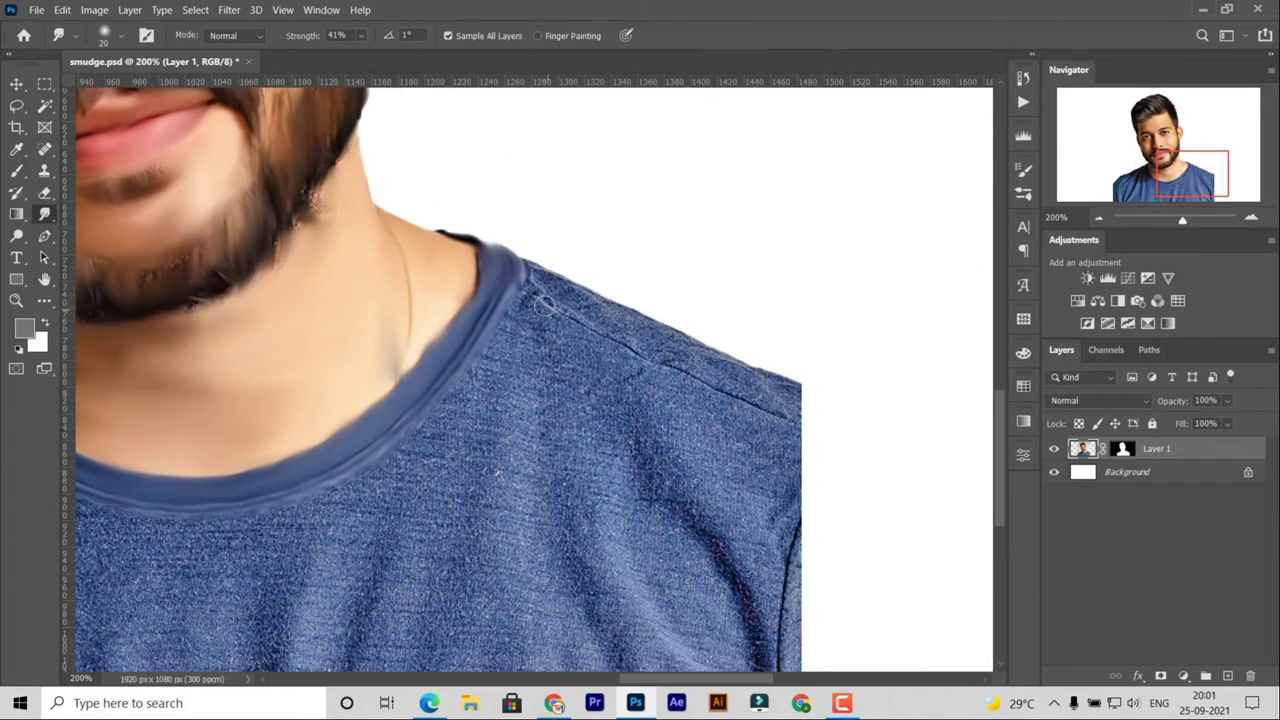
mouse_move(519, 260)
left_mouse_down()
mouse_move(559, 308)
mouse_move(789, 383)
left_mouse_up()
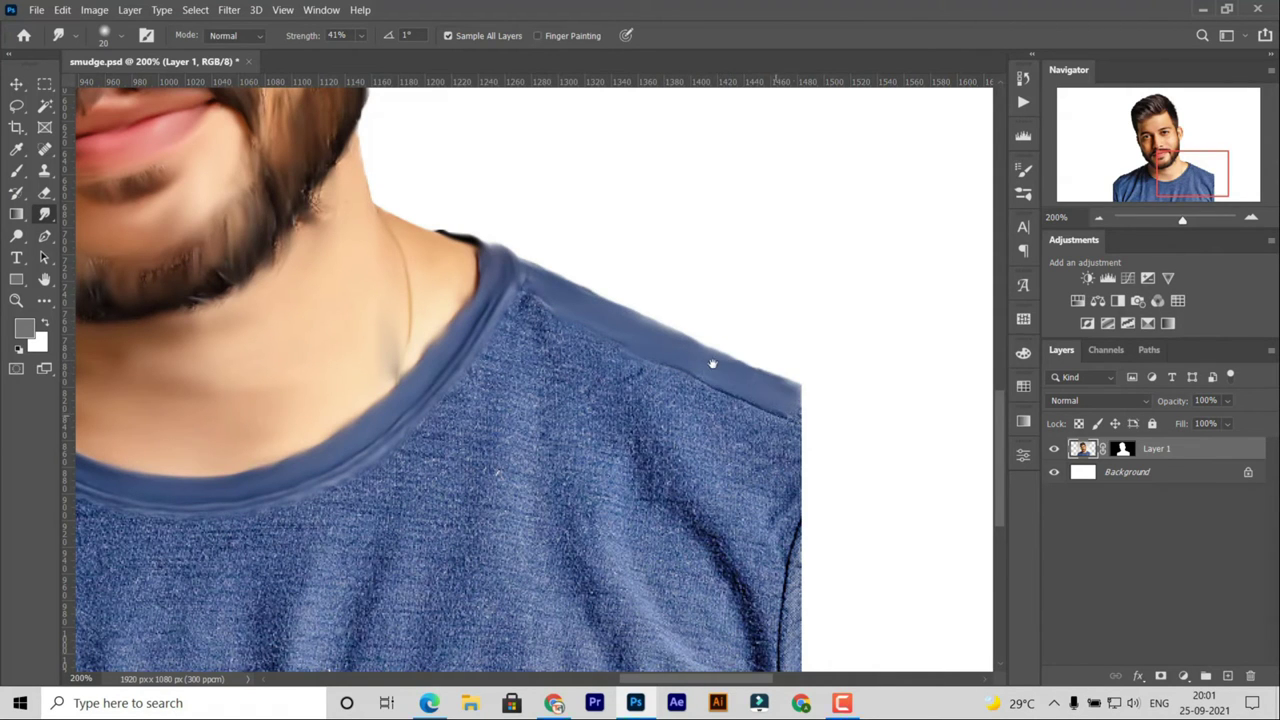
left_click_drag(712, 363, 645, 313)
key("ctrl+0")
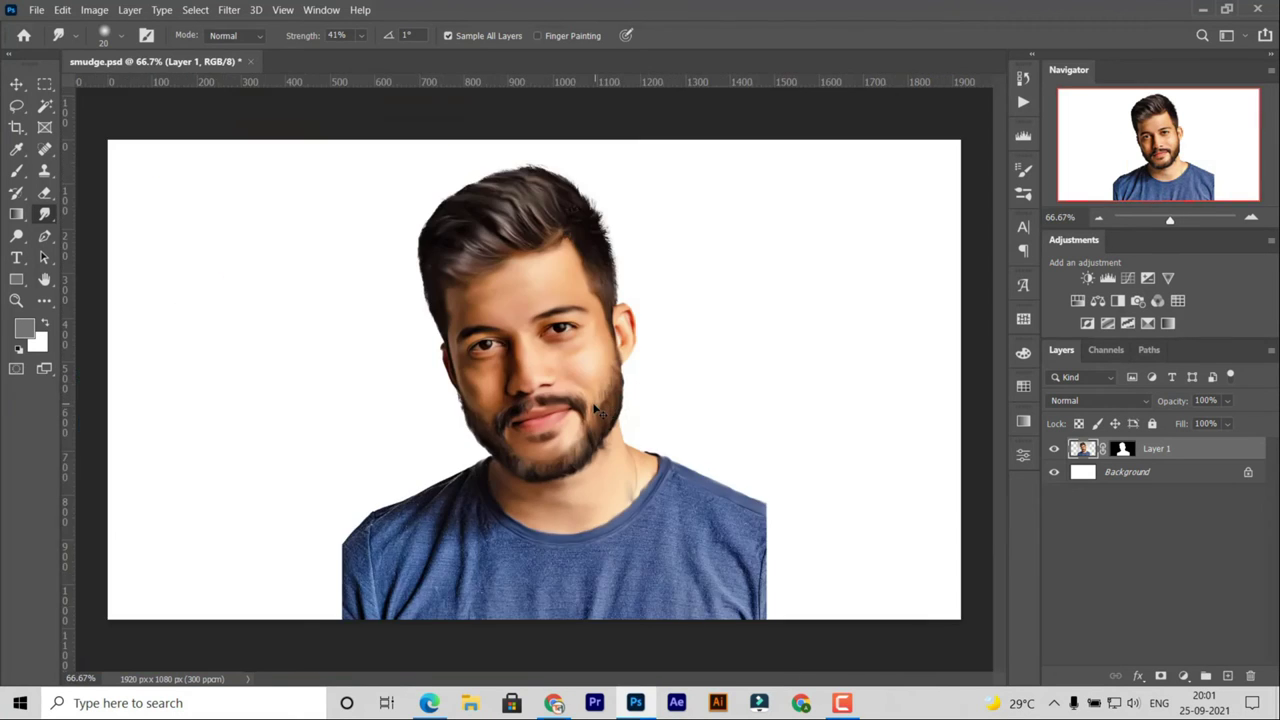
key("ctrl+1")
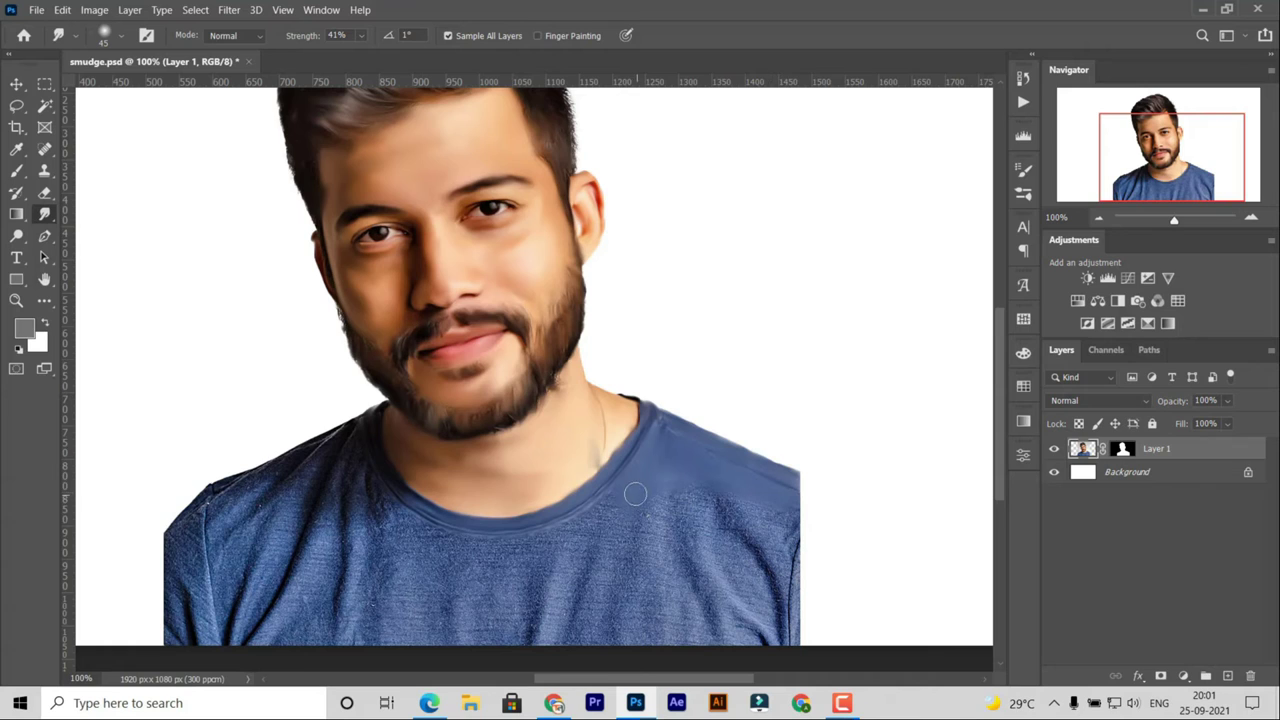
left_click_drag(425, 538, 399, 506)
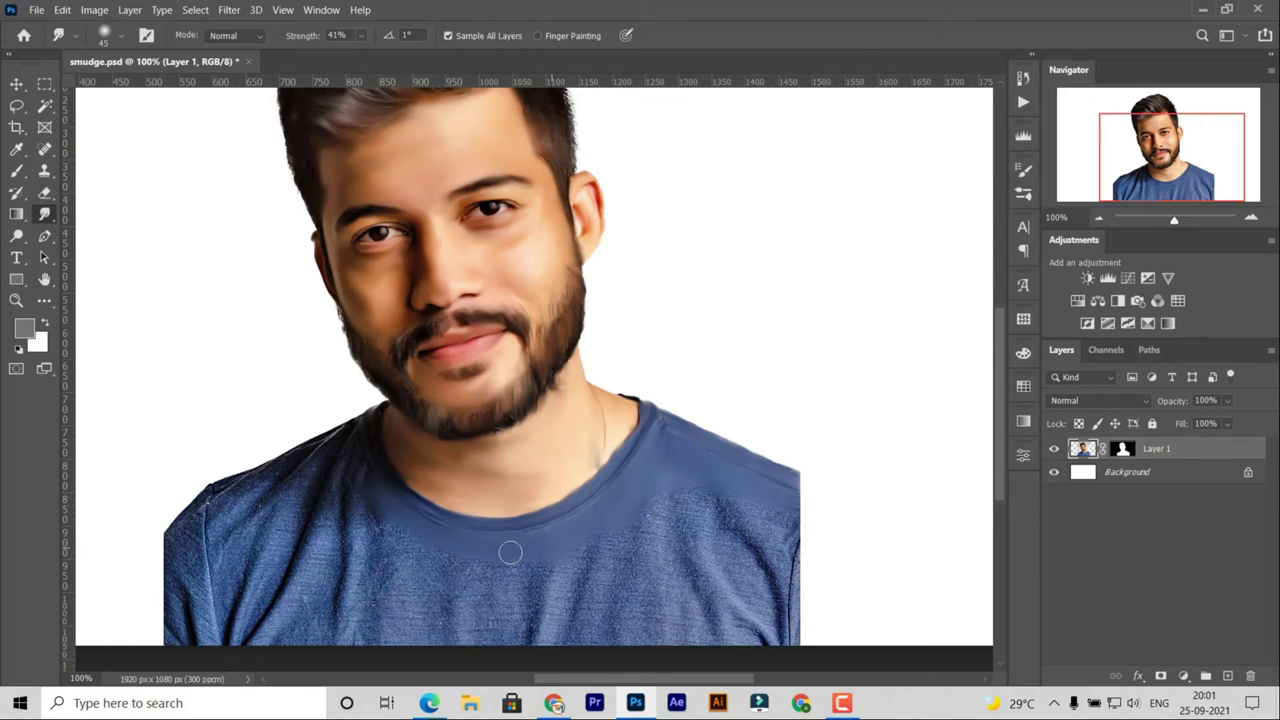
left_click_drag(581, 582, 573, 610)
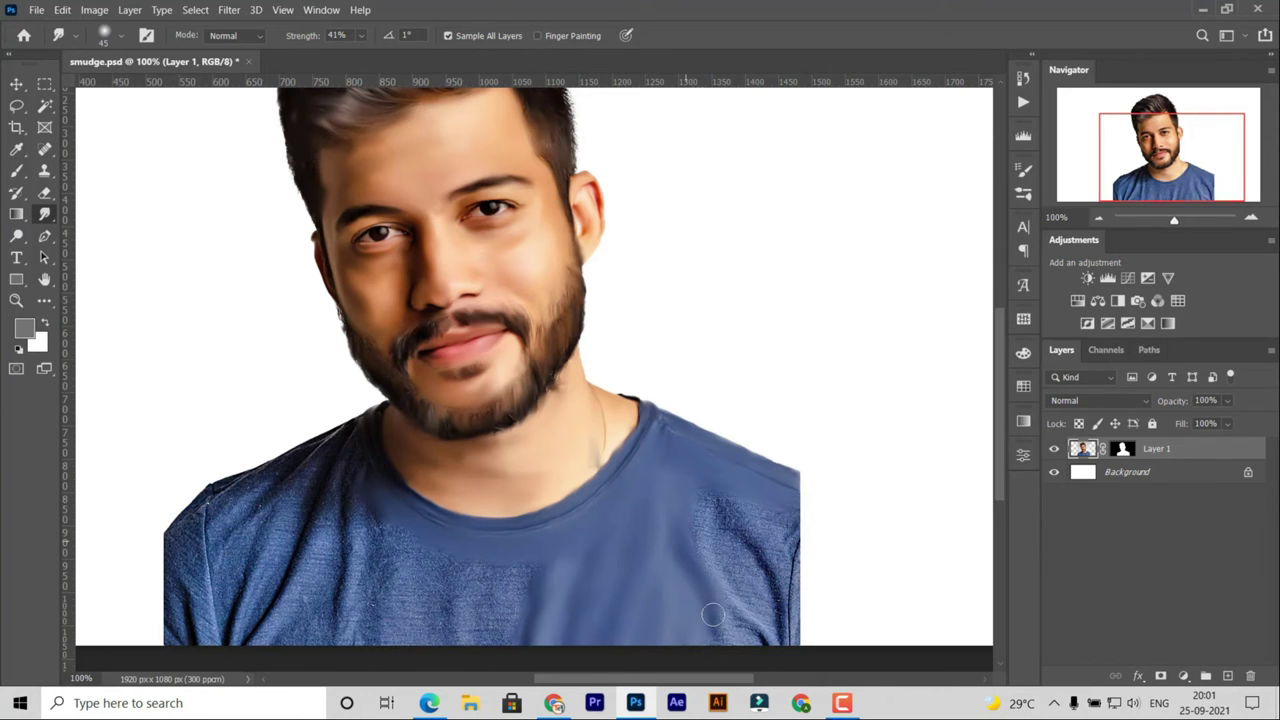
left_click_drag(726, 505, 731, 553)
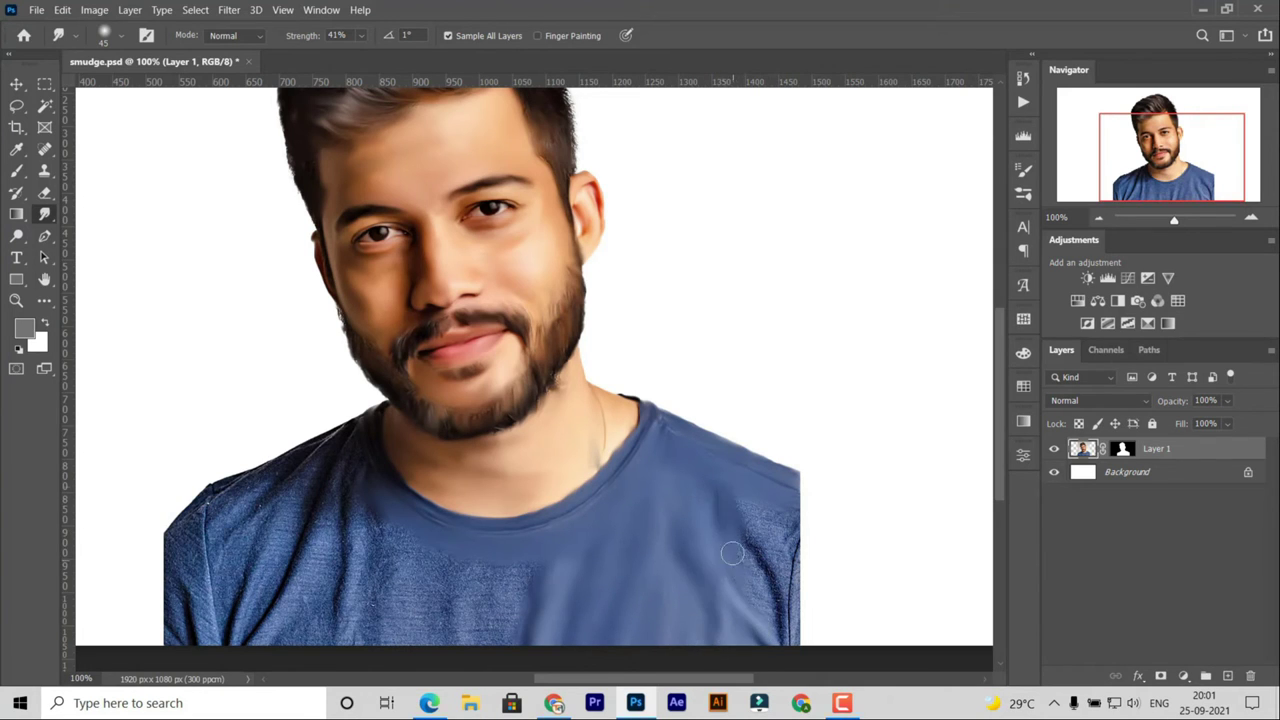
left_click_drag(742, 504, 783, 568)
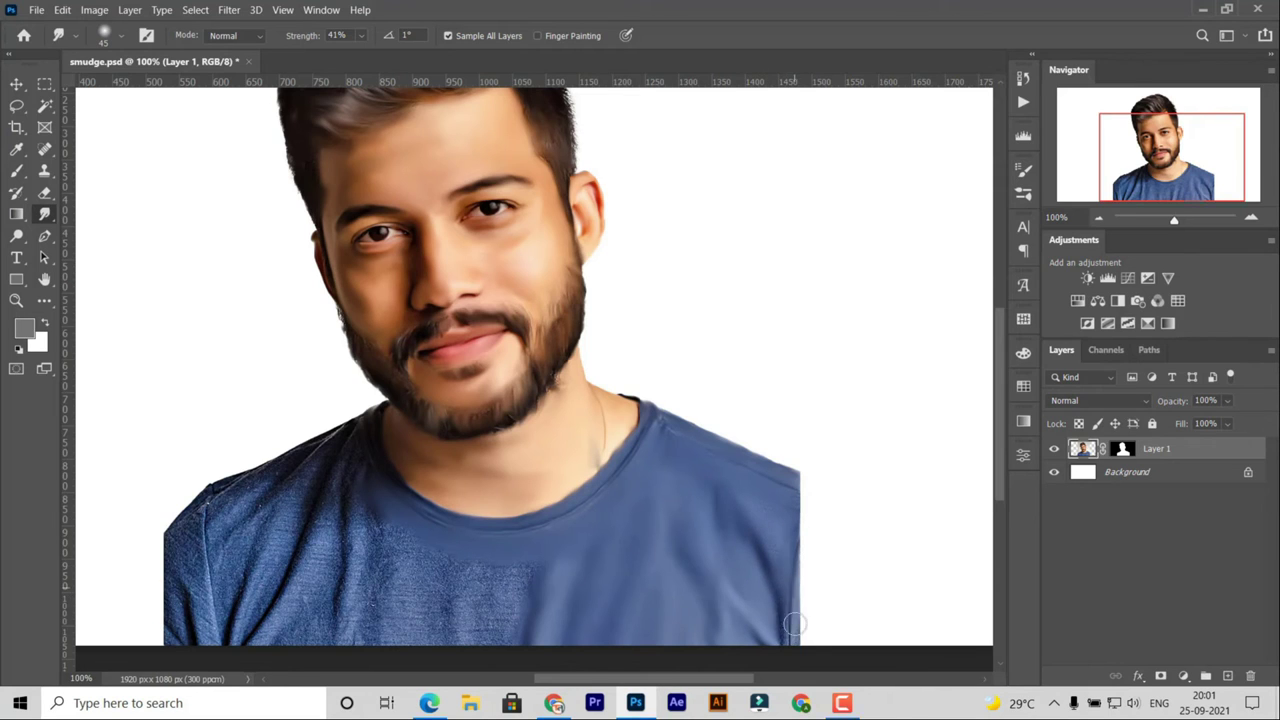
- Smudge the fabric texture on the left shoulder and its edge strip
left_click_drag(700, 580, 803, 503)
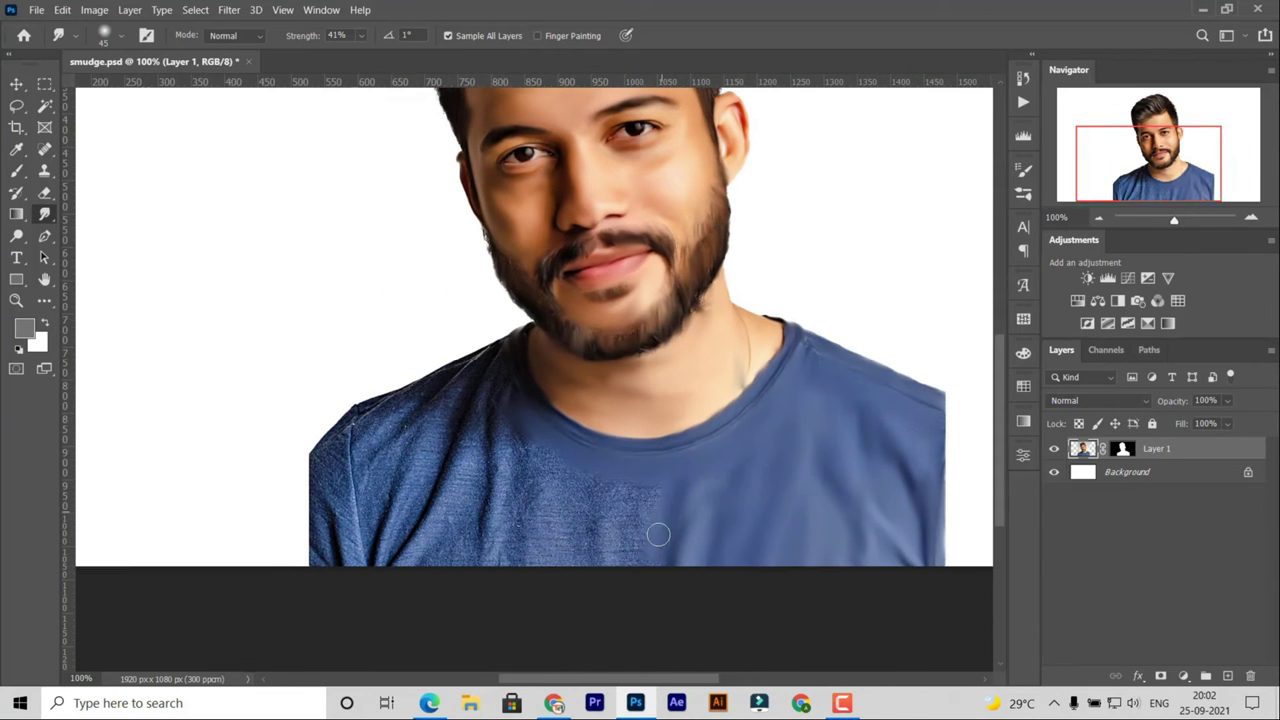
mouse_move(636, 510)
left_mouse_down()
mouse_move(645, 499)
mouse_move(586, 549)
mouse_move(548, 465)
mouse_move(503, 509)
mouse_move(554, 563)
left_mouse_up()
mouse_move(504, 423)
left_mouse_down()
mouse_move(523, 451)
mouse_move(488, 484)
mouse_move(466, 584)
left_mouse_up()
mouse_move(487, 411)
left_mouse_down()
mouse_move(425, 545)
mouse_move(411, 509)
mouse_move(466, 399)
mouse_move(398, 480)
mouse_move(414, 545)
left_mouse_up()
mouse_move(396, 428)
left_mouse_down()
mouse_move(357, 463)
mouse_move(349, 577)
mouse_move(383, 590)
left_mouse_up()
- Add empty Layer 2 and smear the left and right shoulder edges outward
left_click(1228, 677)
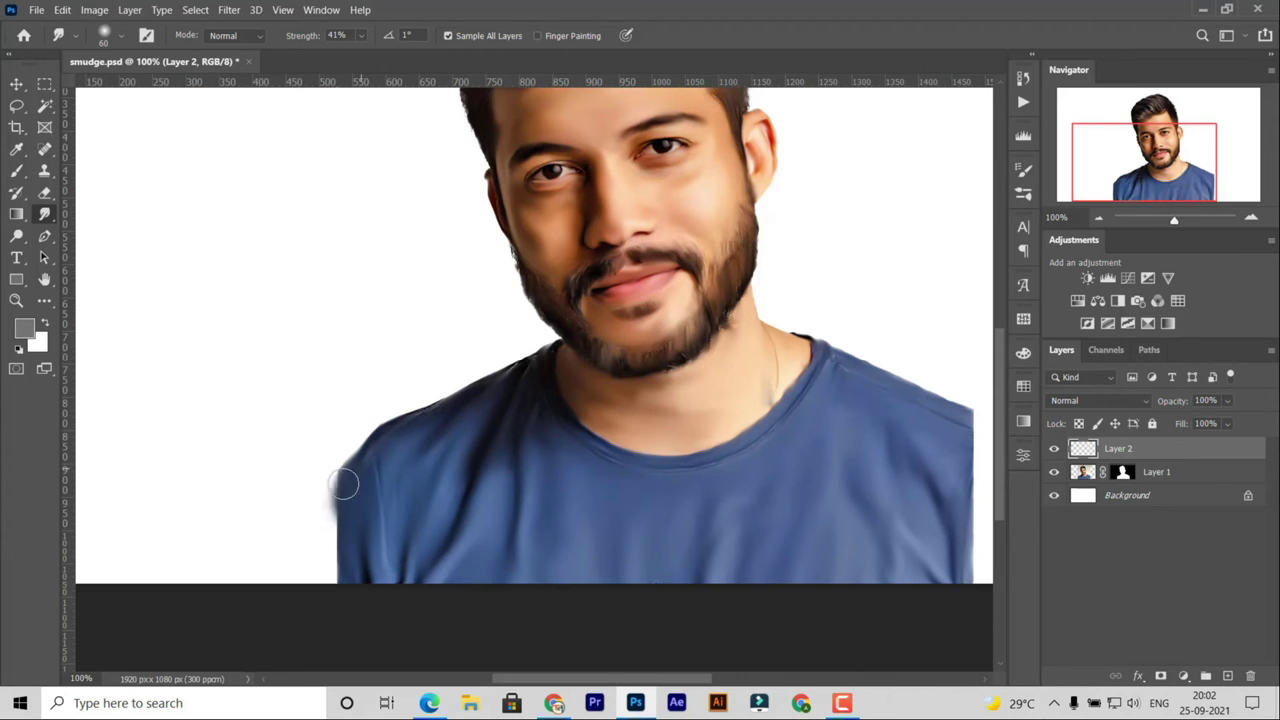
mouse_move(337, 480)
left_mouse_down()
mouse_move(314, 514)
mouse_move(334, 491)
mouse_move(313, 580)
mouse_move(330, 520)
mouse_move(286, 571)
mouse_move(320, 591)
mouse_move(324, 533)
left_mouse_up()
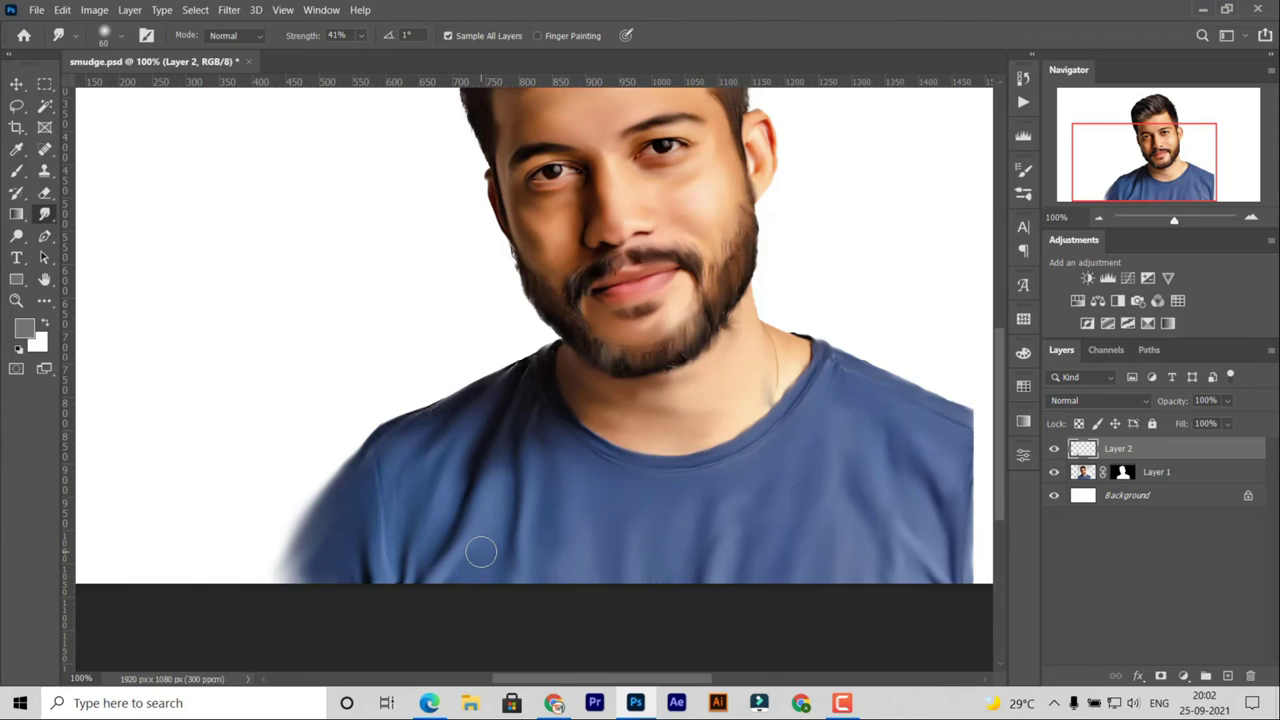
key("ctrl+minus")
left_click_drag(761, 509, 811, 549)
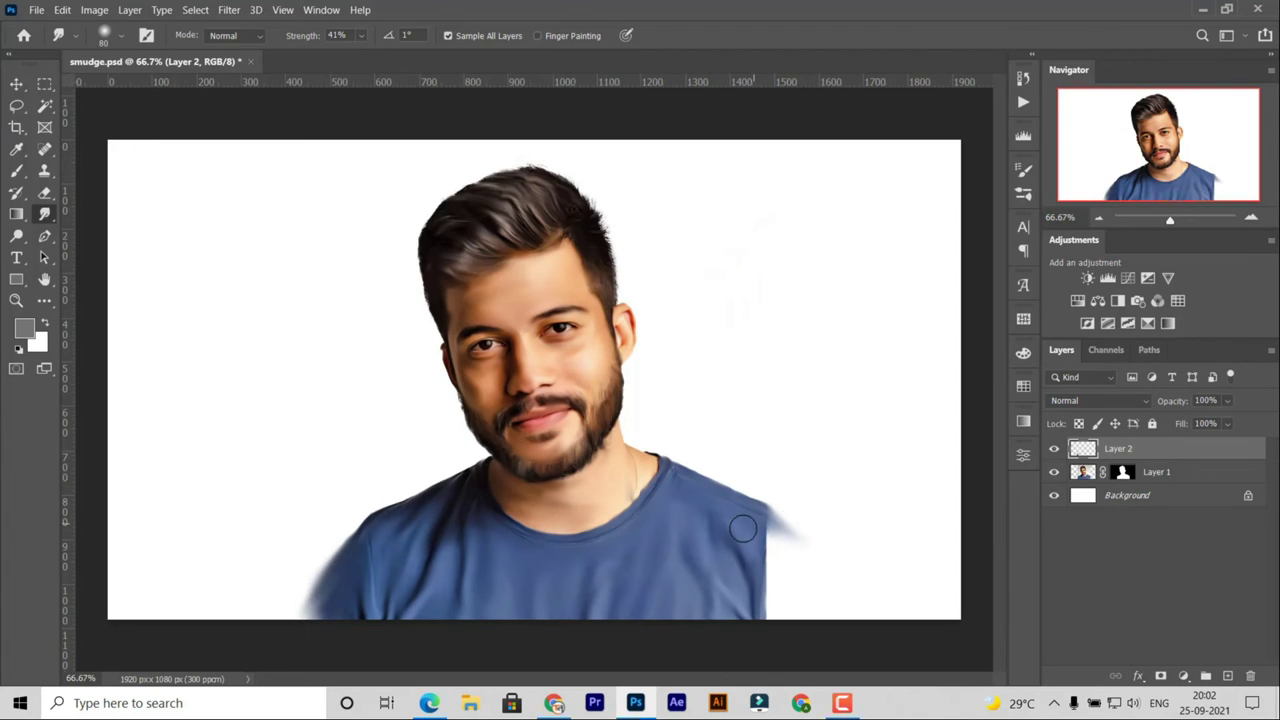
mouse_move(743, 528)
left_mouse_down()
mouse_move(806, 580)
mouse_move(775, 605)
mouse_move(763, 504)
mouse_move(814, 600)
mouse_move(789, 551)
mouse_move(812, 597)
mouse_move(766, 594)
mouse_move(846, 623)
mouse_move(777, 509)
mouse_move(850, 596)
mouse_move(823, 571)
mouse_move(800, 600)
mouse_move(803, 551)
mouse_move(786, 572)
mouse_move(766, 571)
mouse_move(873, 618)
left_mouse_up()
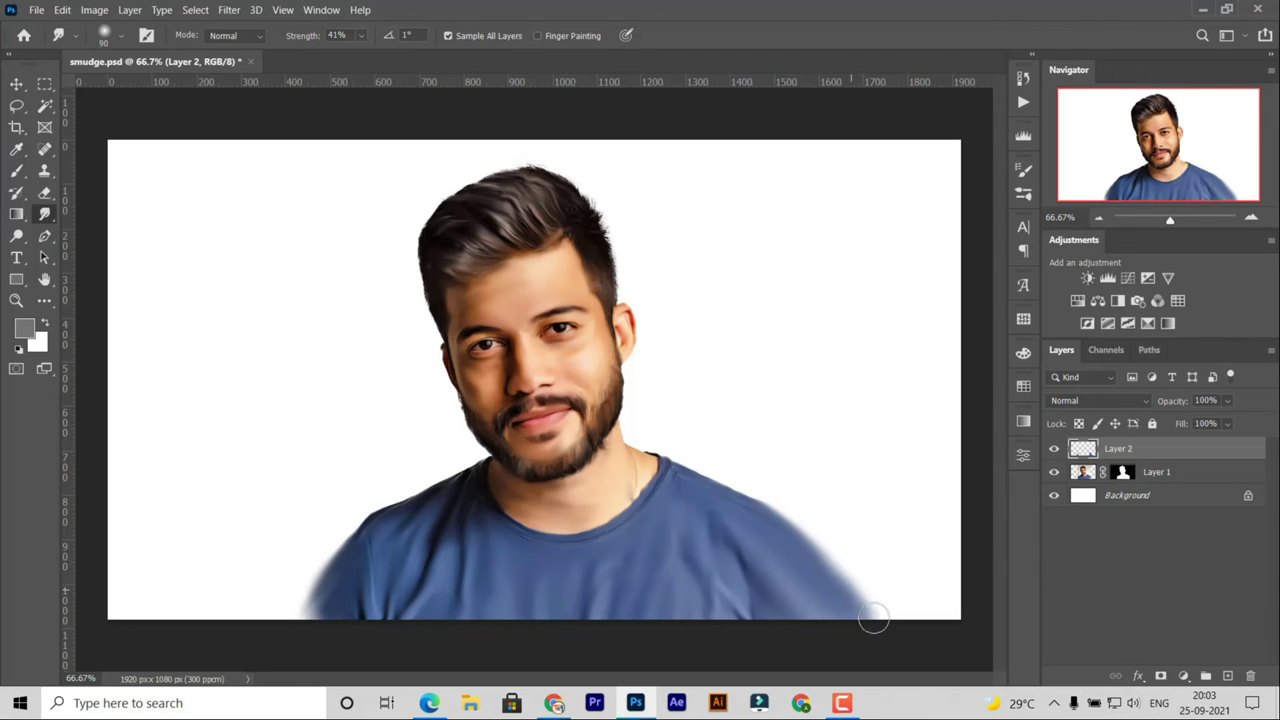
- Feather the lower-left shirt edge outward and nudge the right shoulder edge further out
left_click_drag(307, 560, 317, 616)
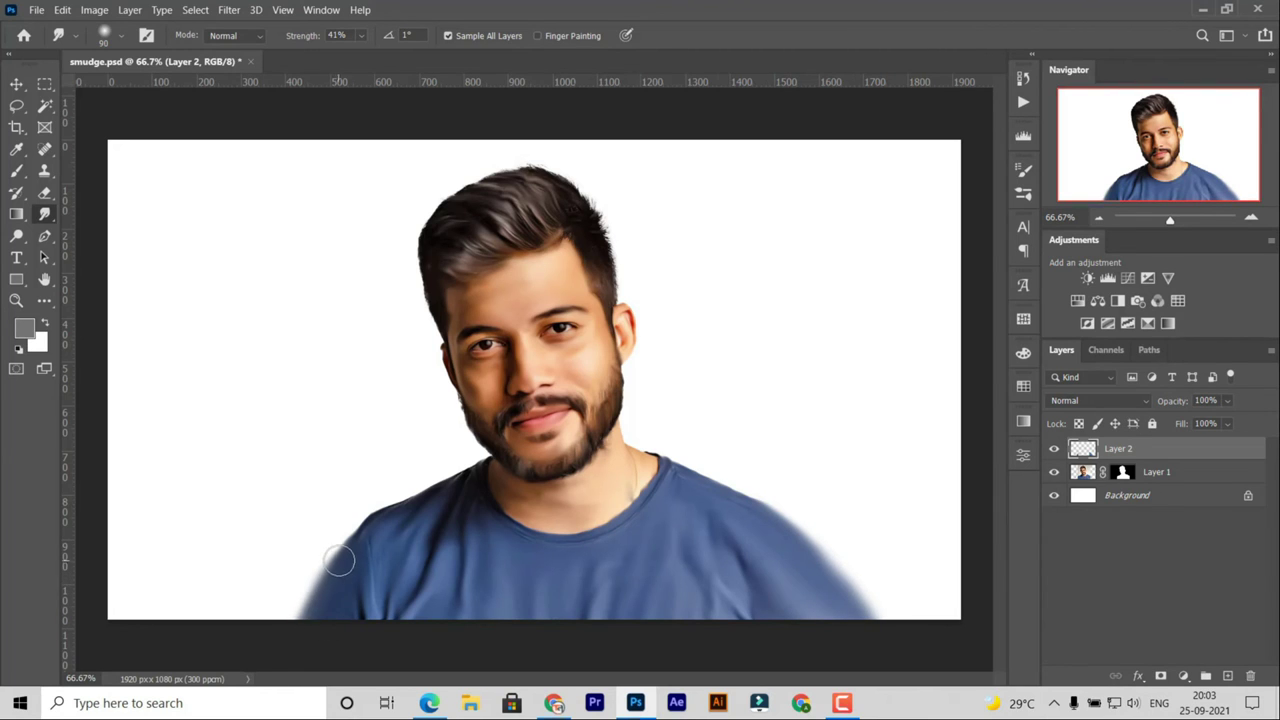
left_click_drag(339, 561, 305, 610)
left_click_drag(320, 560, 290, 615)
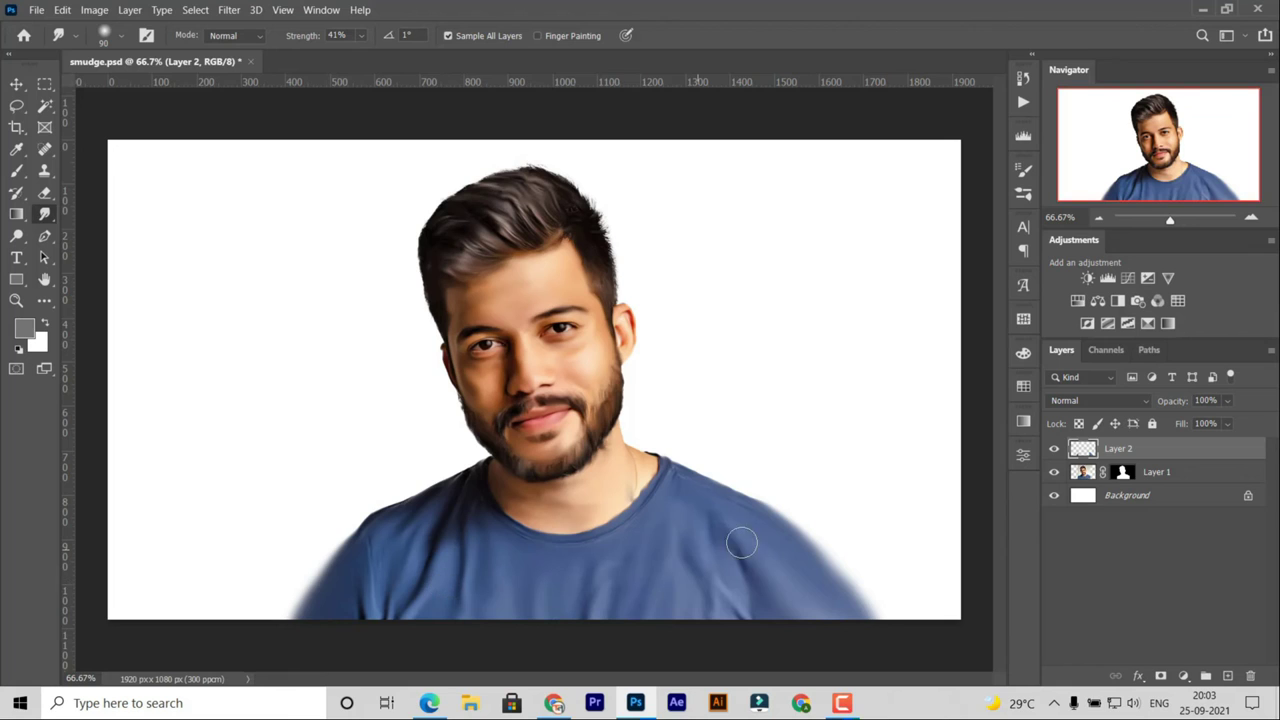
left_click_drag(757, 543, 794, 571)
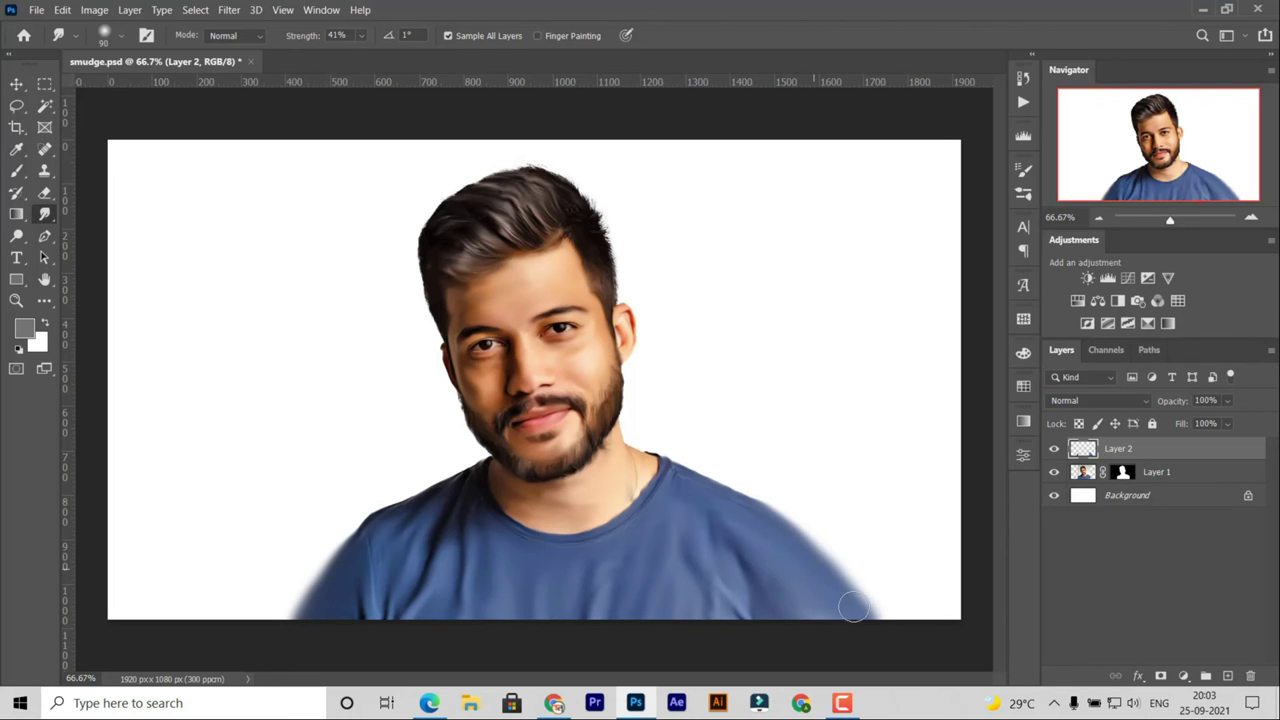
- Add a grey-filled Layer 3 and give Layer 4 a white layer mask
left_click(20, 88)
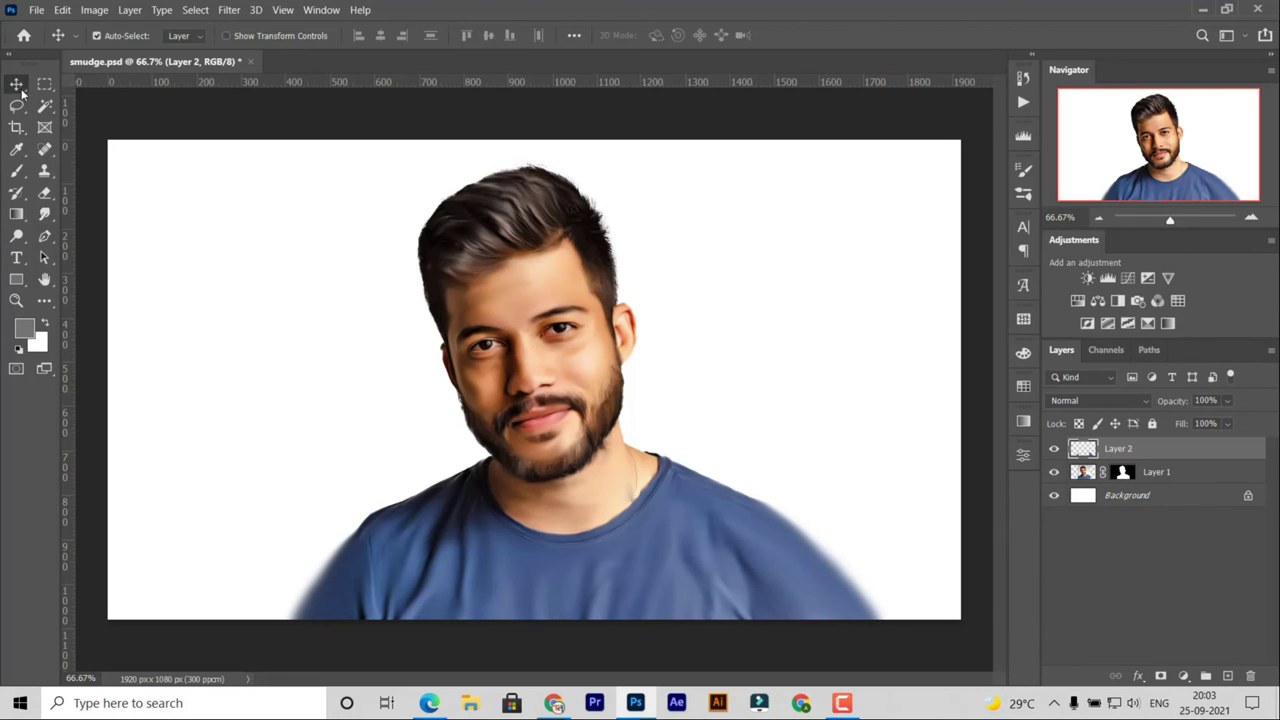
left_click(1227, 675, "ctrl")
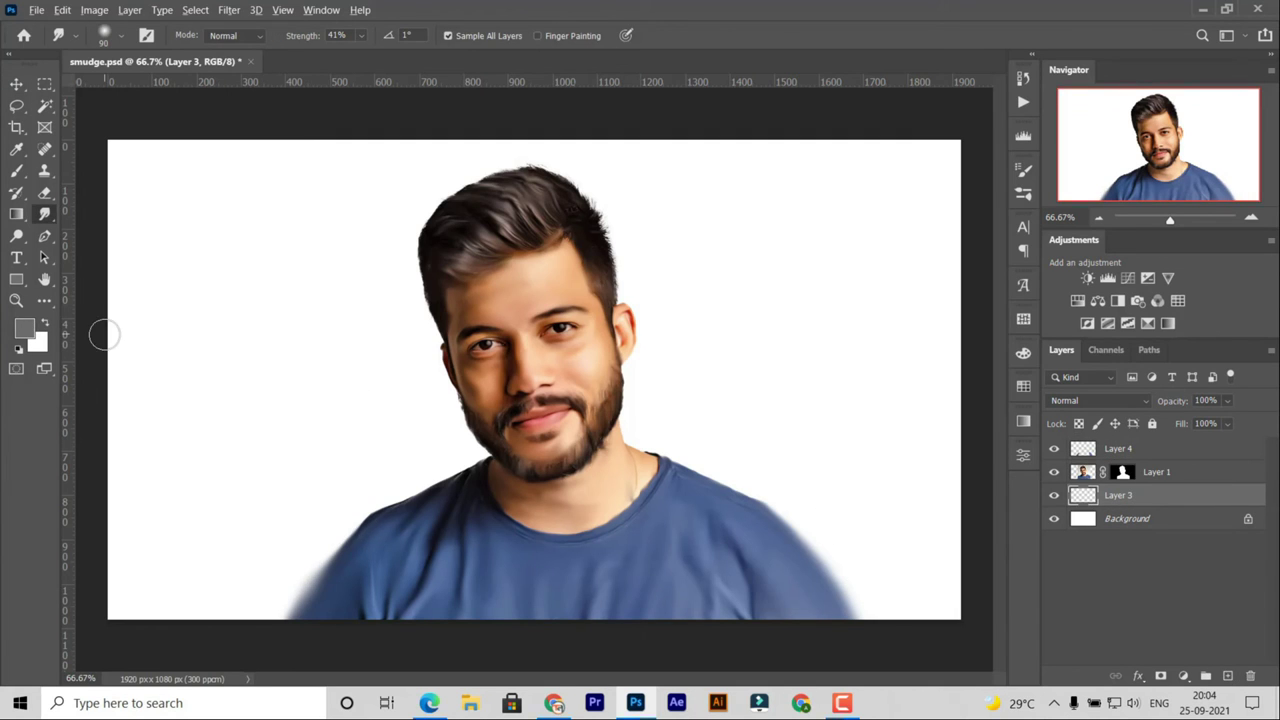
key("alt+BackSpace")
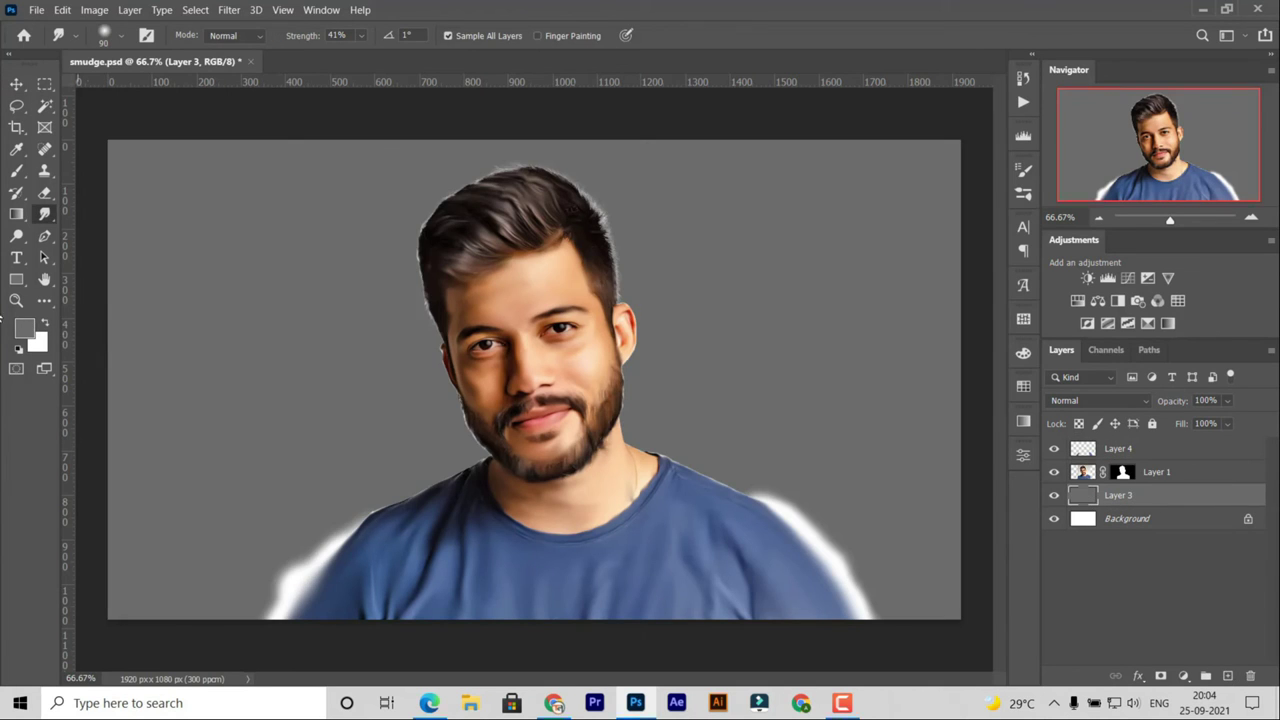
left_click(17, 170)
key("alt+period")
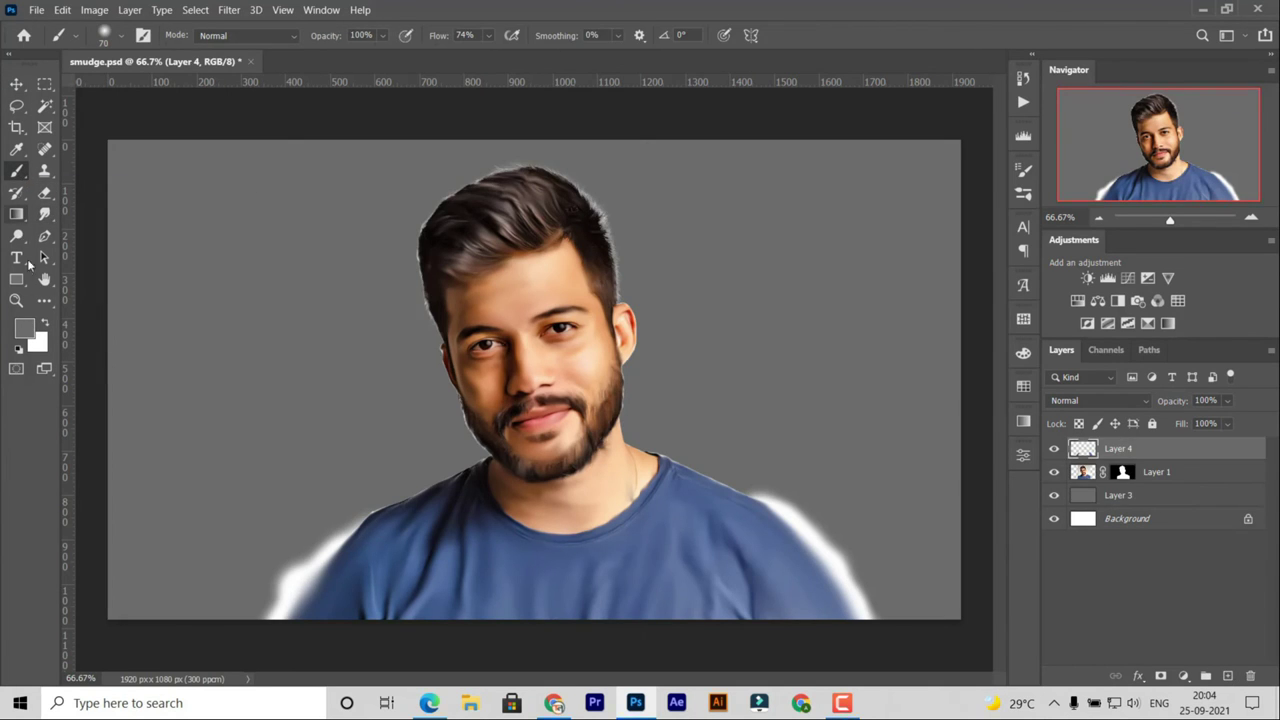
left_click(1159, 676)
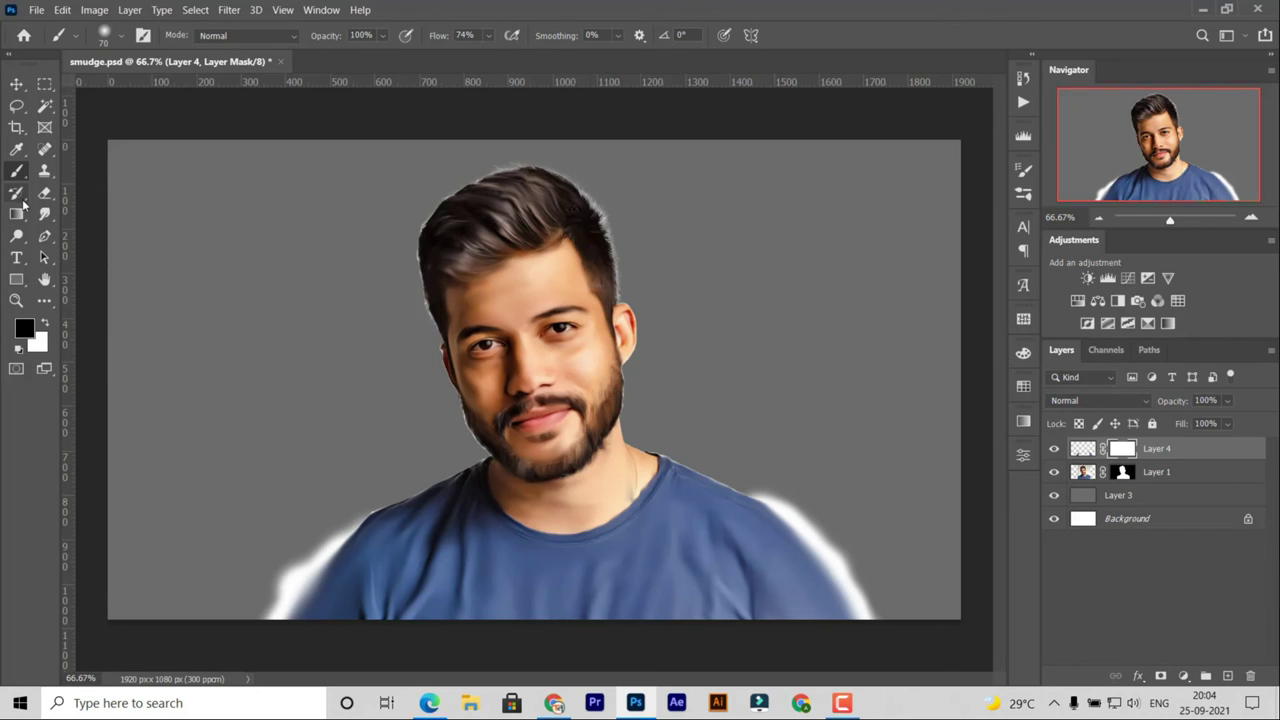
- Trace a pen path along the left shoulder glow and mask it away
left_click(43, 247)
left_click(376, 510)
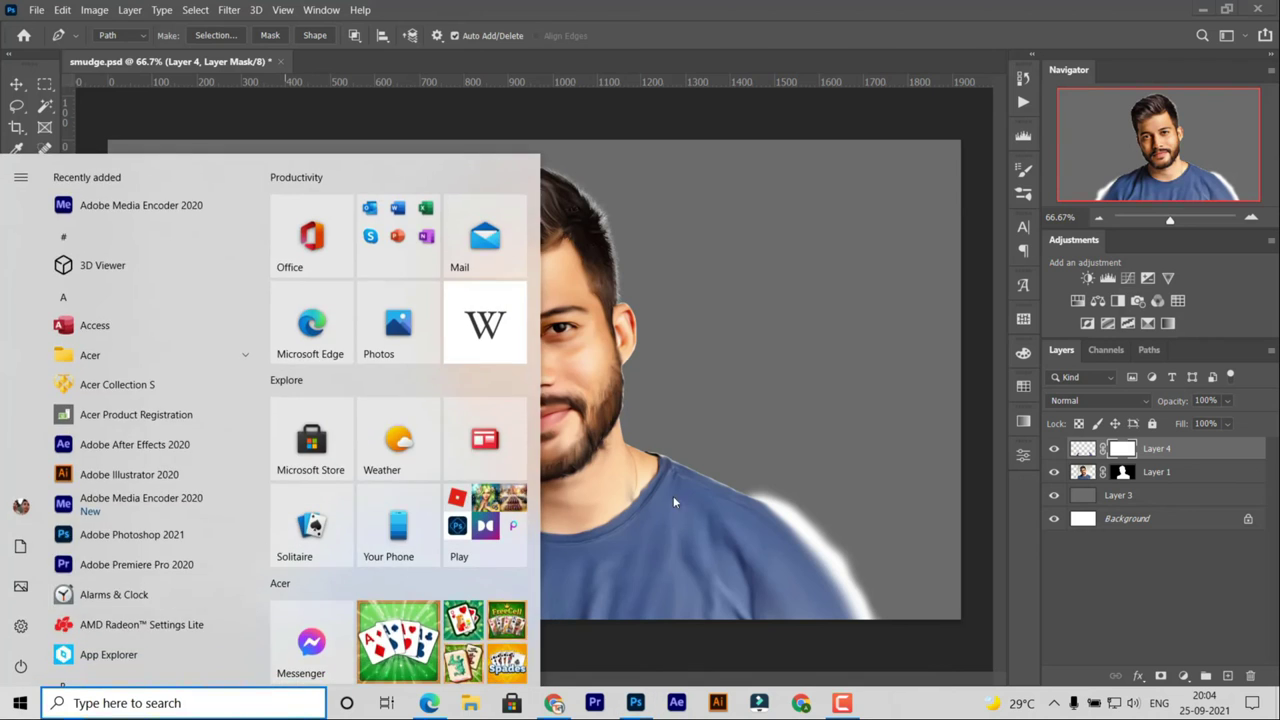
left_click_drag(249, 633, 284, 657)
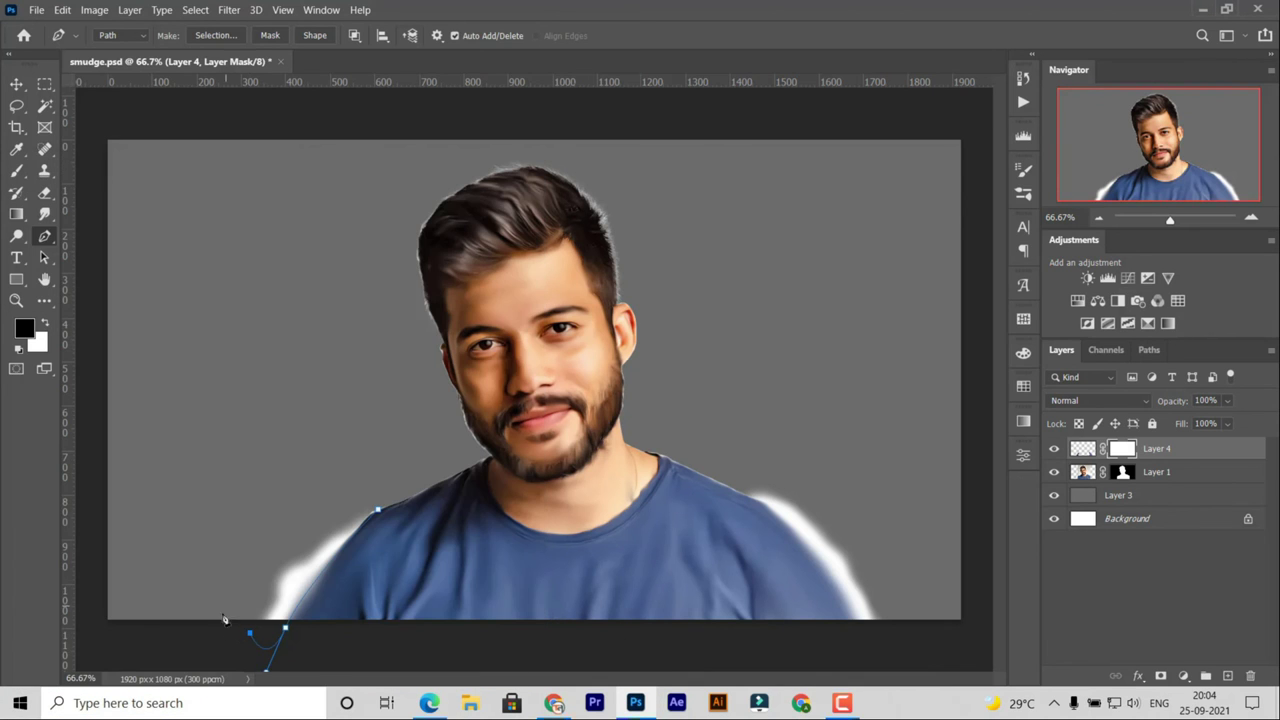
key("ctrl+Return")
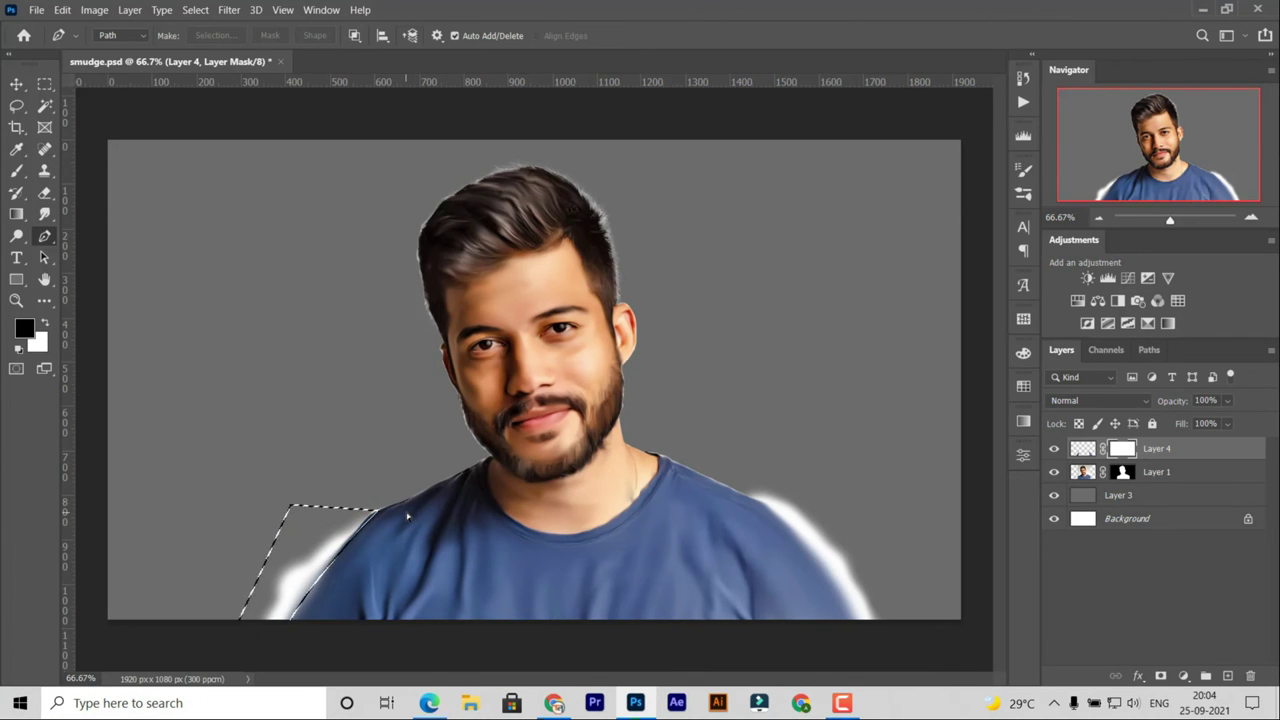
key("ctrl+d")
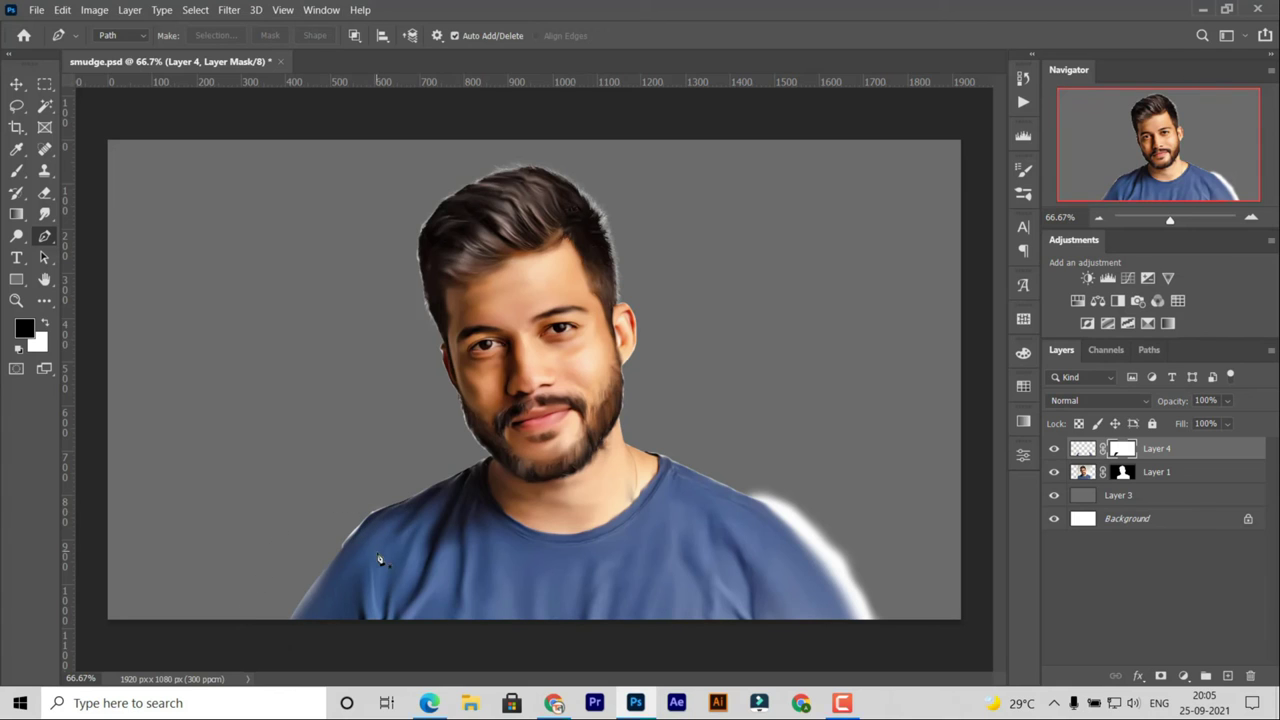
- Trace and mask out the white highlight along the right shoulder, then deselect
left_click(744, 494)
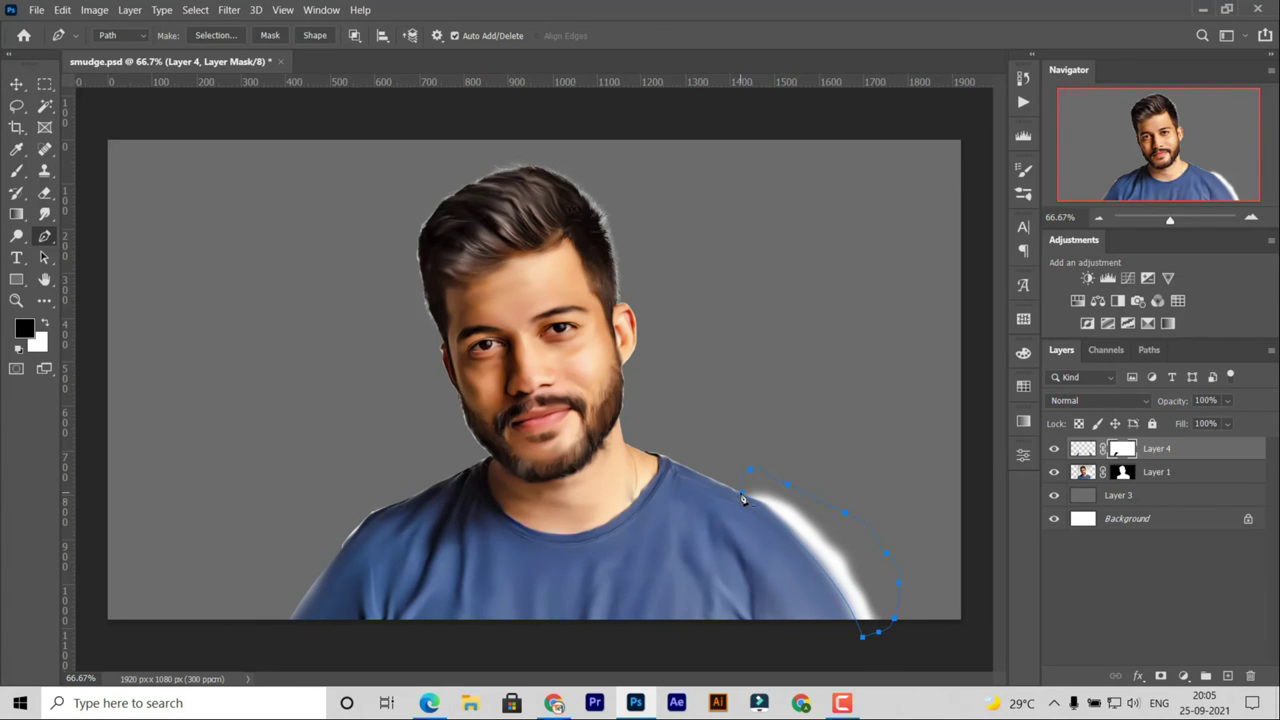
key("ctrl+Return")
key("alt+BackSpace")
key("ctrl+d")
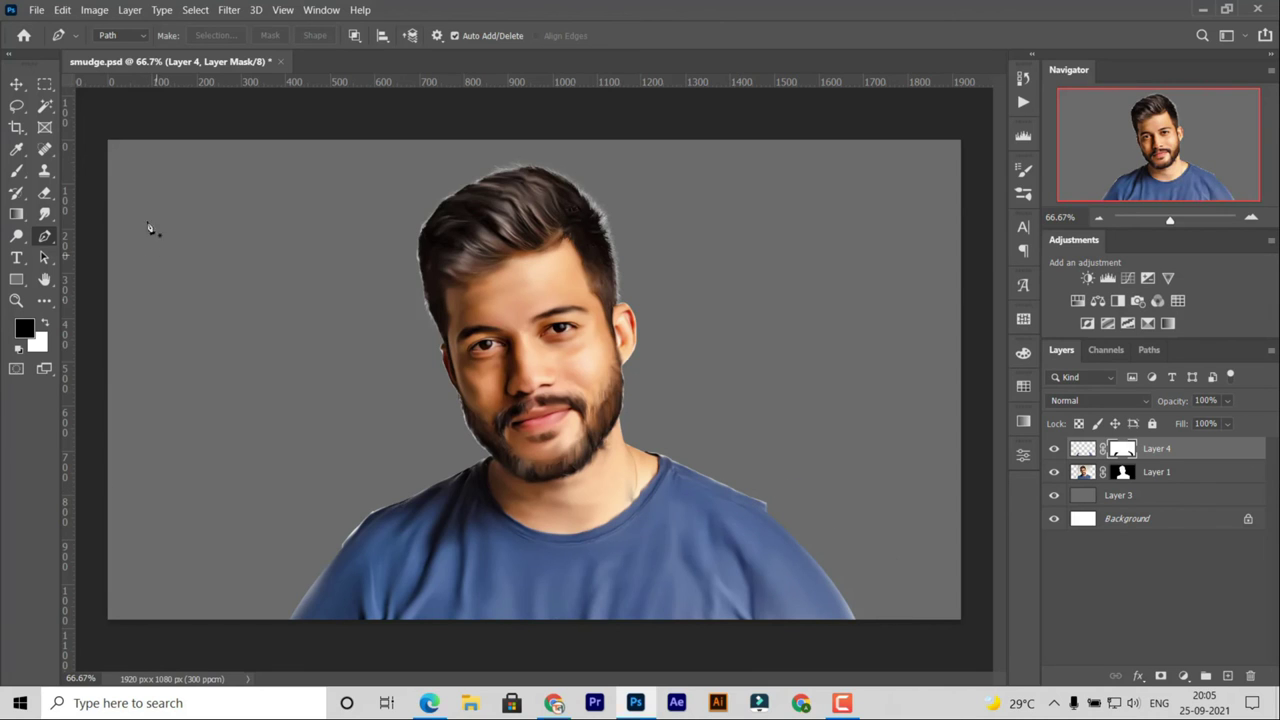
left_click(769, 517)
key("ctrl+Return")
left_click(1085, 473)
key("ctrl+d")
- Target Layer 3 and choose a large cloud-textured brush preset at size 800
left_click(16, 84)
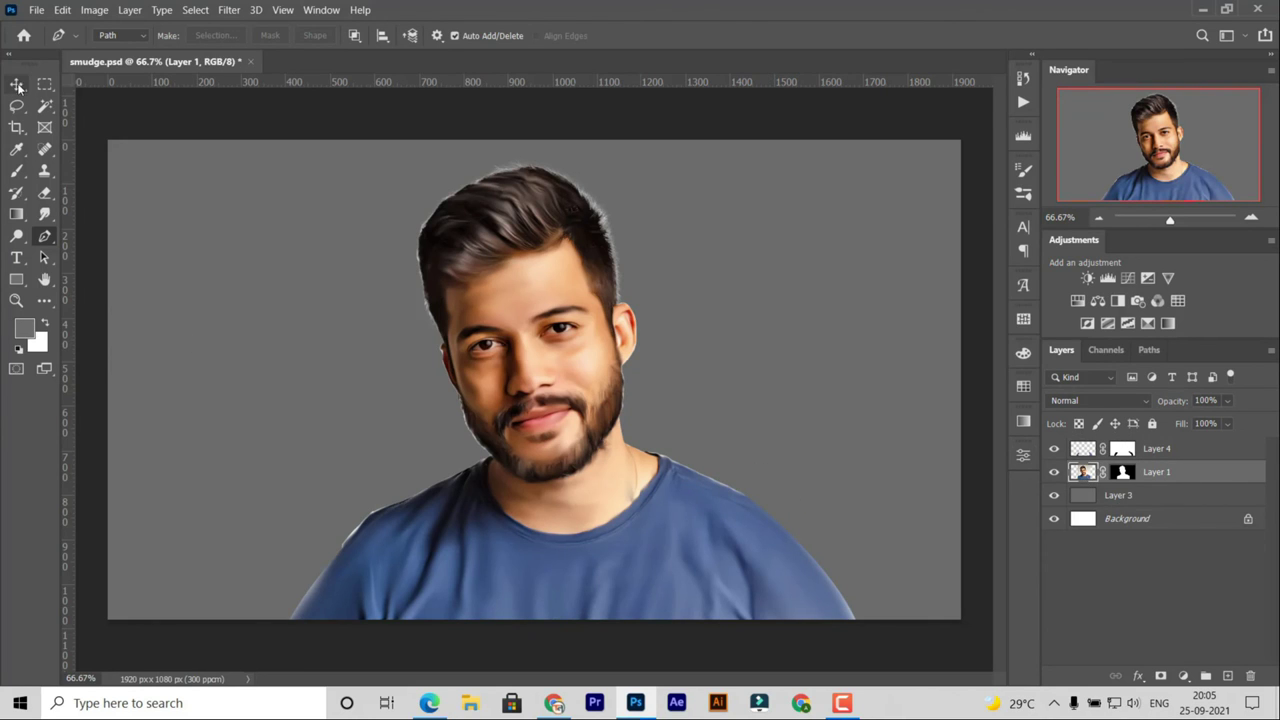
left_click(283, 133)
left_click(1084, 451)
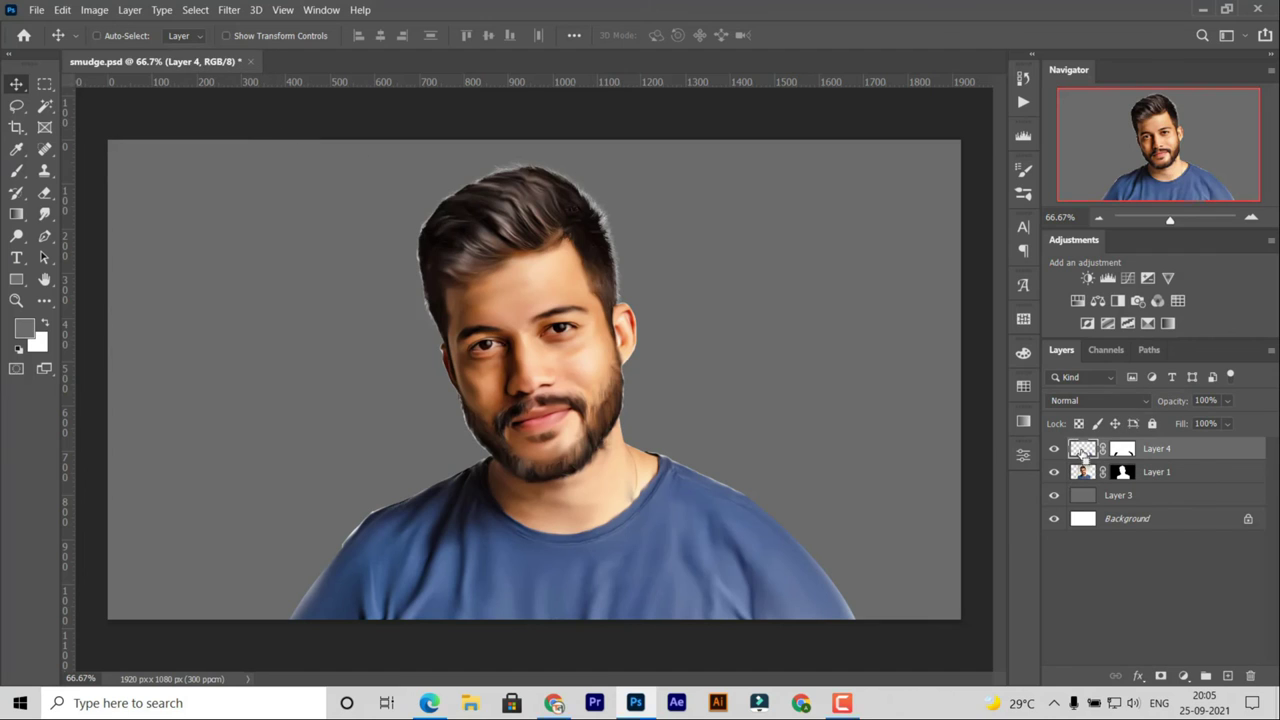
left_click(1095, 498)
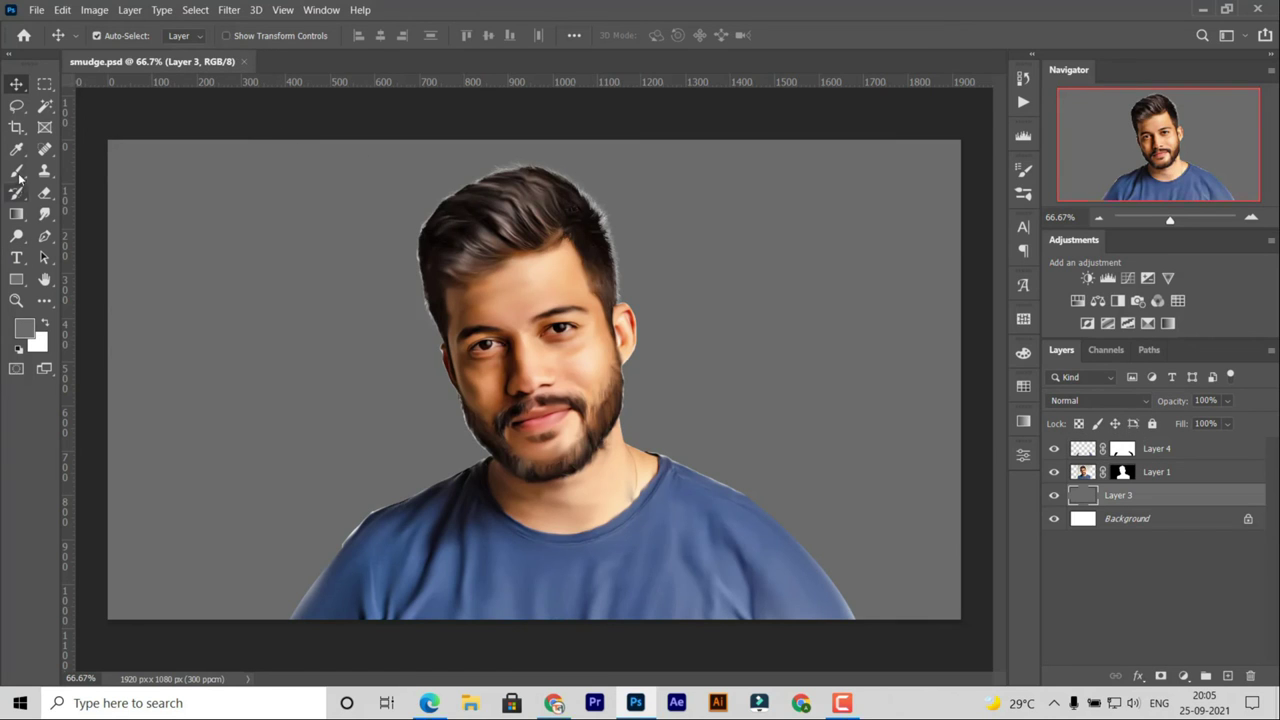
left_click(16, 171)
right_click(318, 308)
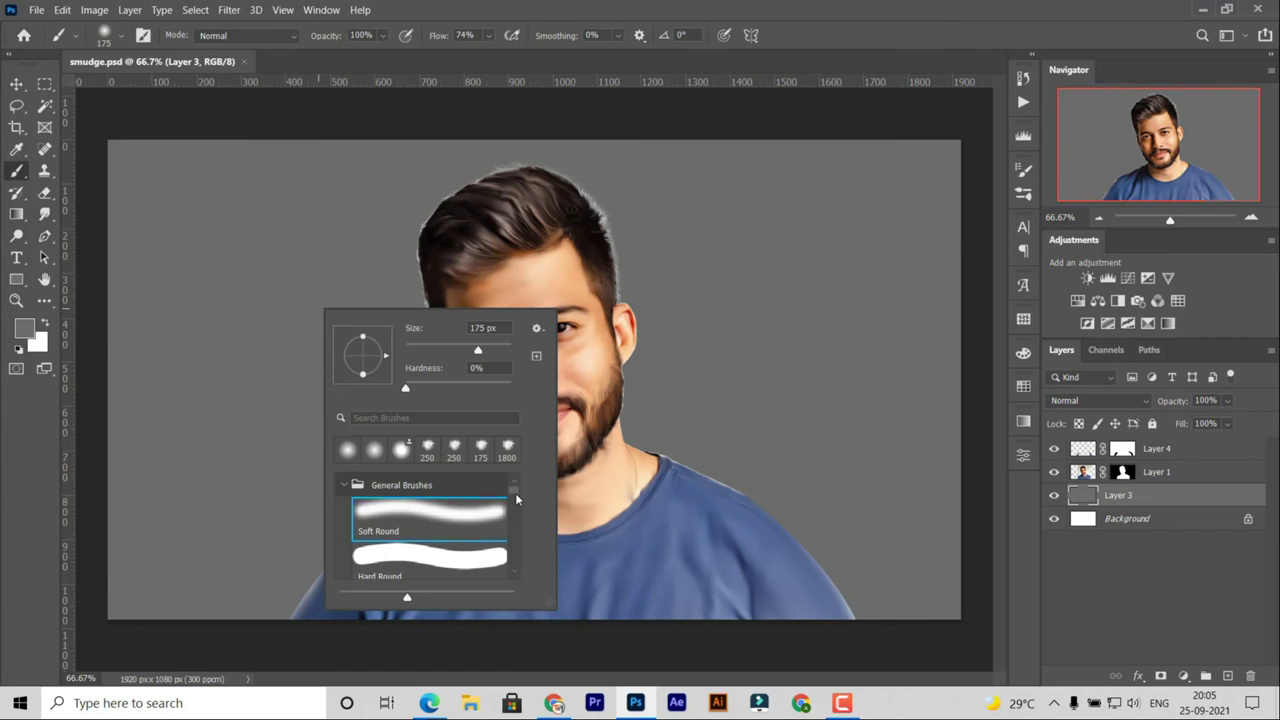
left_click_drag(515, 493, 519, 529)
left_click(430, 503)
left_click(719, 418)
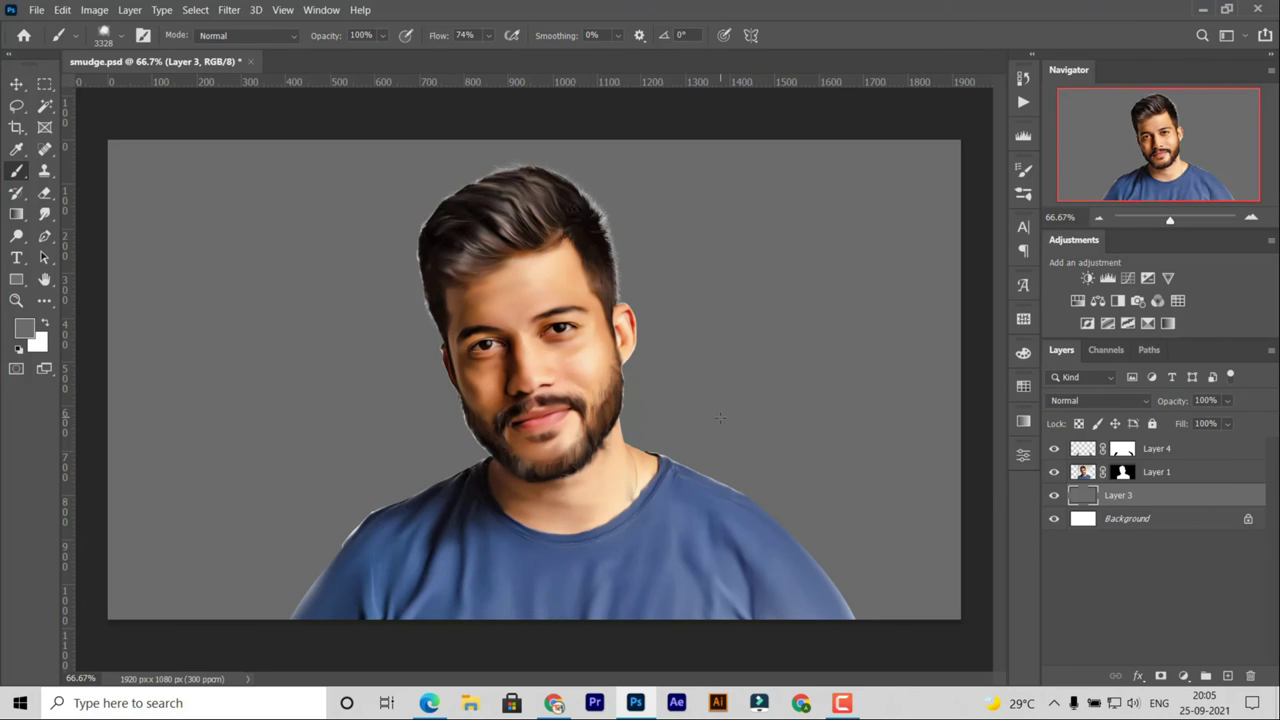
key("bracketleft")
key("bracketleft")
key("bracketleft")
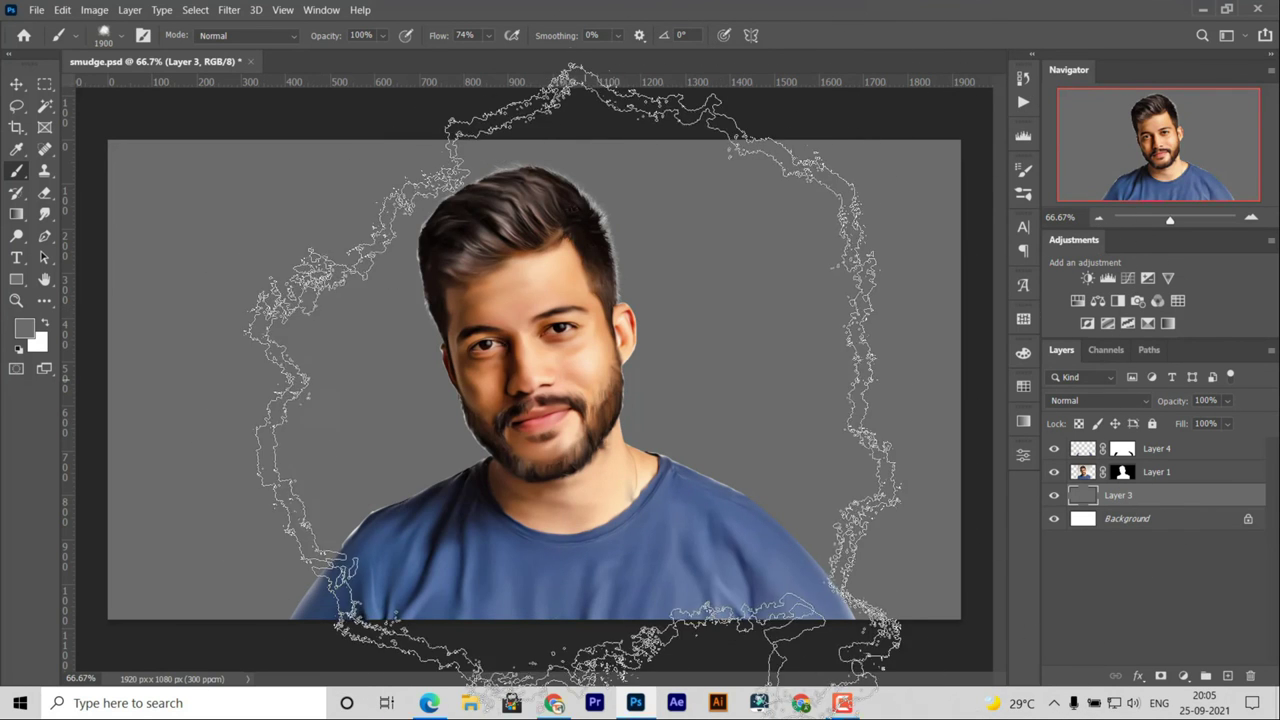
key("bracketleft")
key("bracketleft")
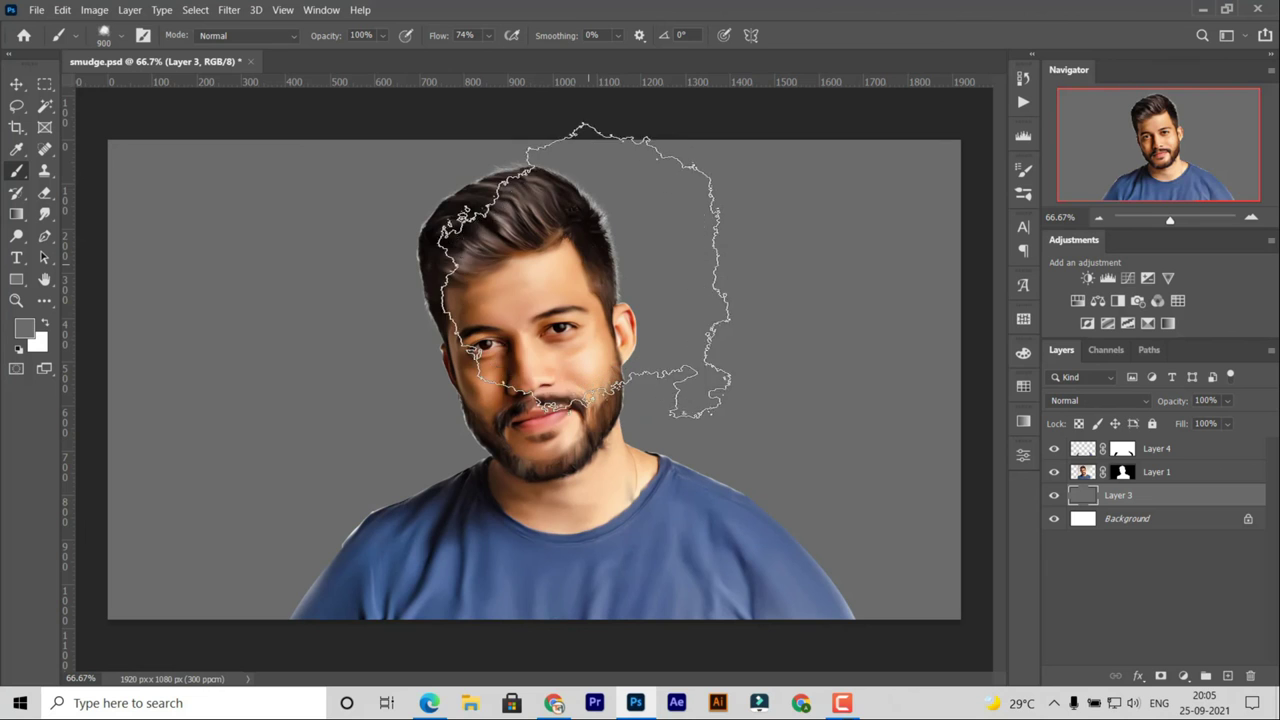
- Paint blue and navy patches on the right, peach at lower right, orange at upper left
left_click(714, 420, "alt")
mouse_move(593, 245)
left_mouse_down()
mouse_move(640, 258)
mouse_move(800, 500)
left_mouse_up()
left_click(492, 370, "alt")
left_click(575, 518, "alt")
left_click_drag(740, 200, 840, 230)
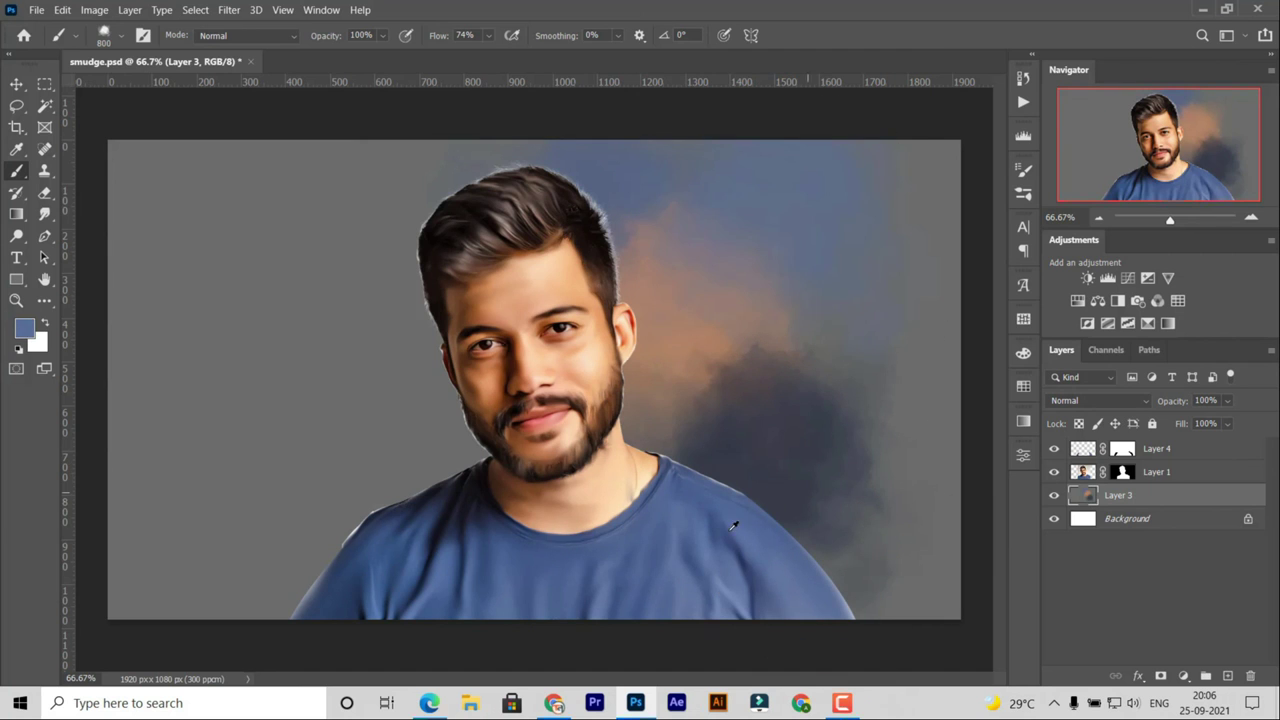
left_click(548, 367, "alt")
left_click_drag(810, 460, 900, 560)
left_click(510, 356, "alt")
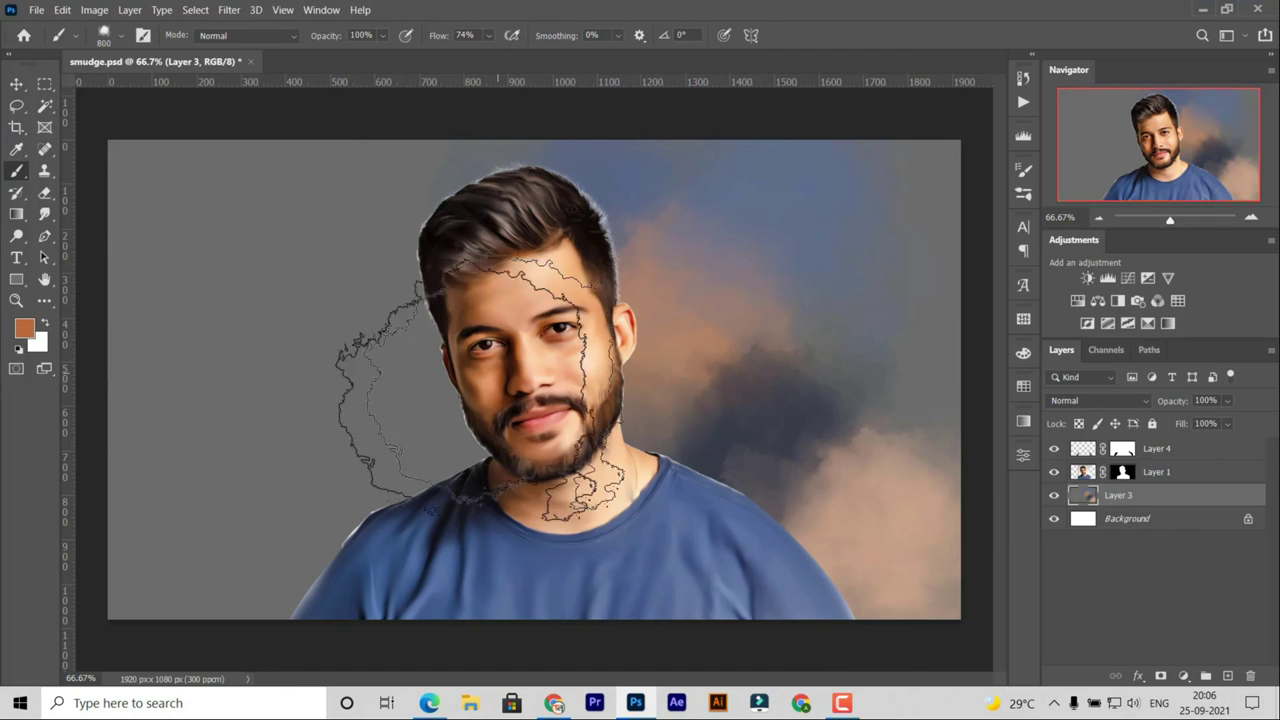
left_click_drag(470, 370, 380, 200)
left_click_drag(400, 300, 330, 420)
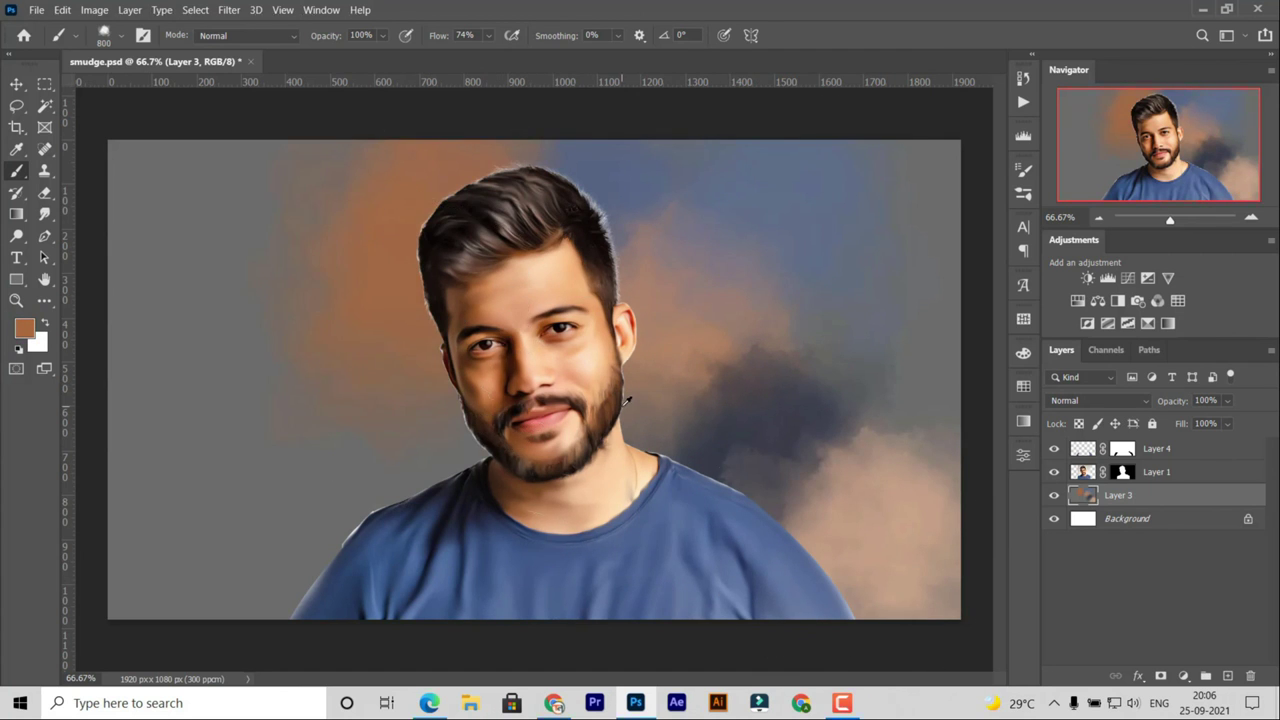
- Paint peach beside the face, blue at lower left and upper left, and a cream cloud
left_click(608, 478, "alt")
left_click_drag(290, 330, 520, 460)
left_click(714, 558, "alt")
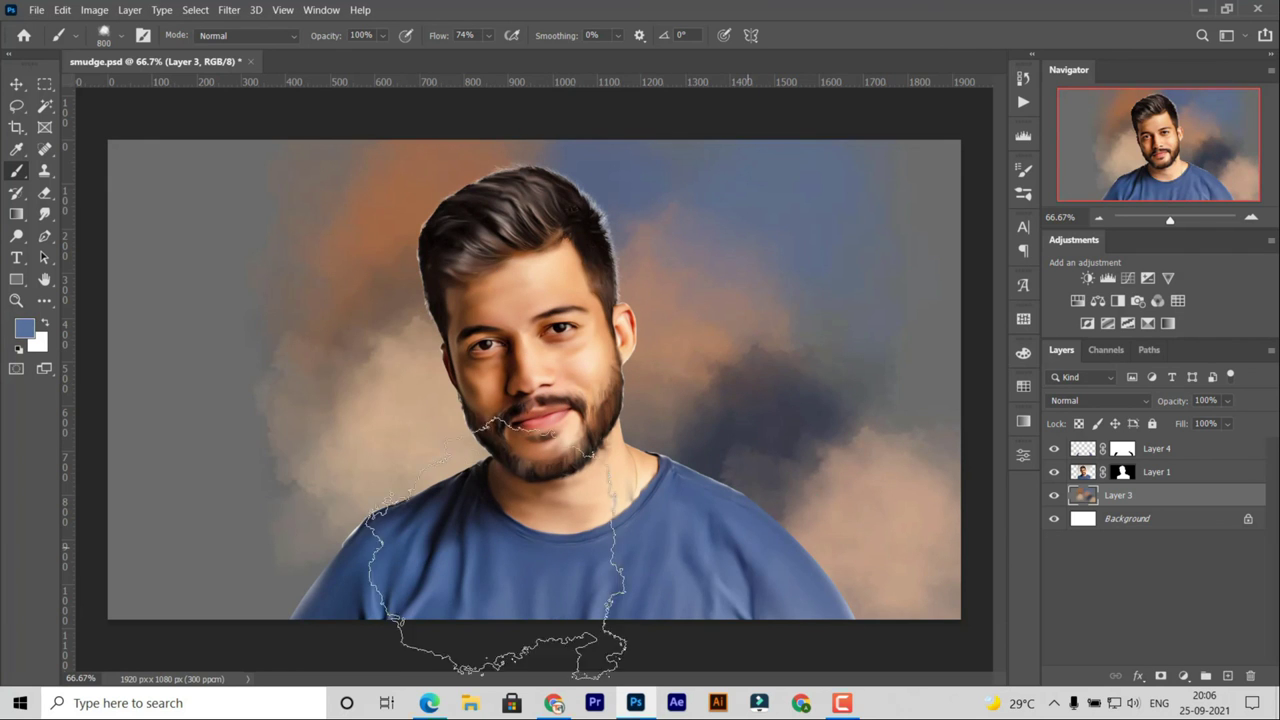
left_click_drag(420, 520, 200, 600)
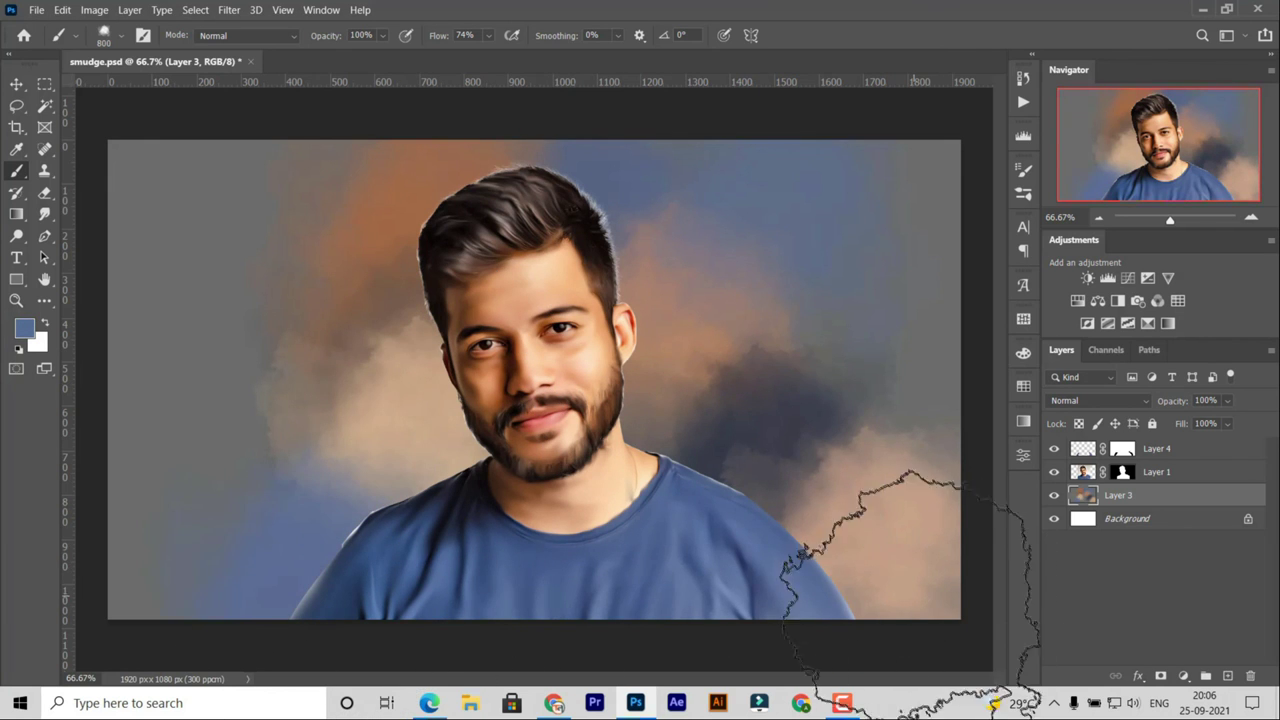
left_click_drag(900, 610, 850, 440)
left_click_drag(250, 230, 516, 460)
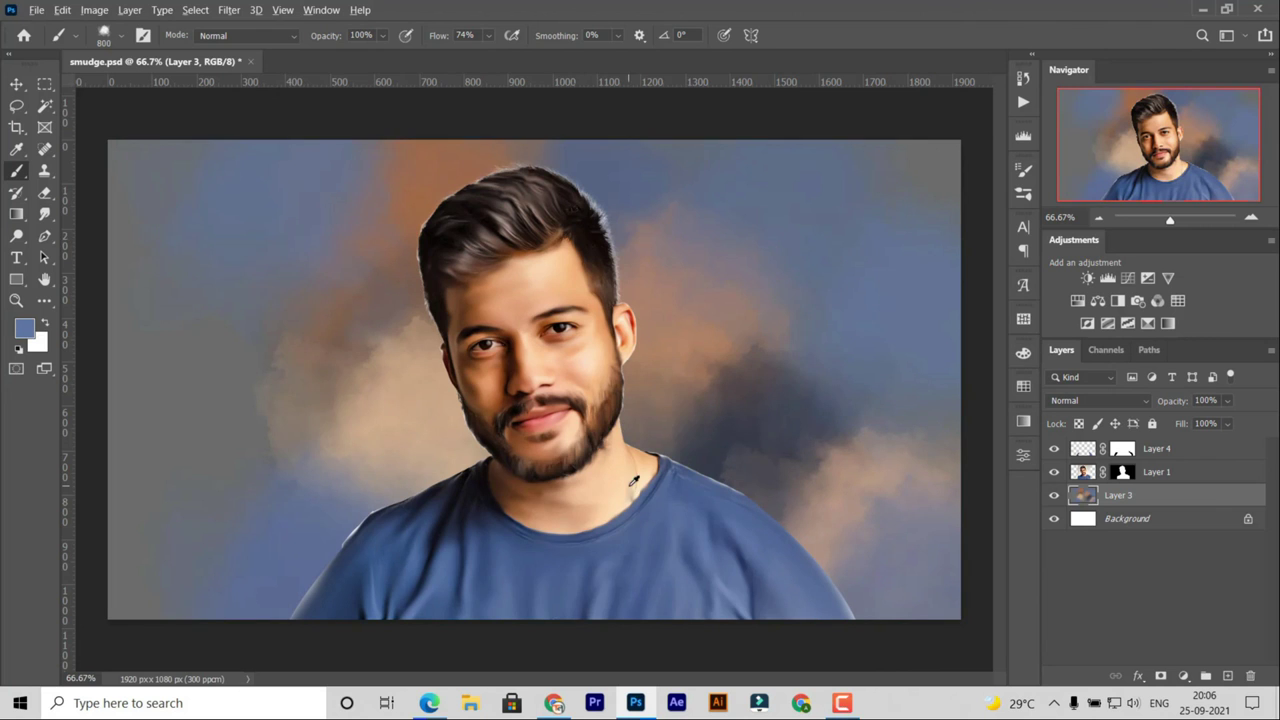
left_click(380, 420, "alt")
mouse_move(180, 160)
left_mouse_down()
mouse_move(210, 370)
mouse_move(295, 466)
left_mouse_up()
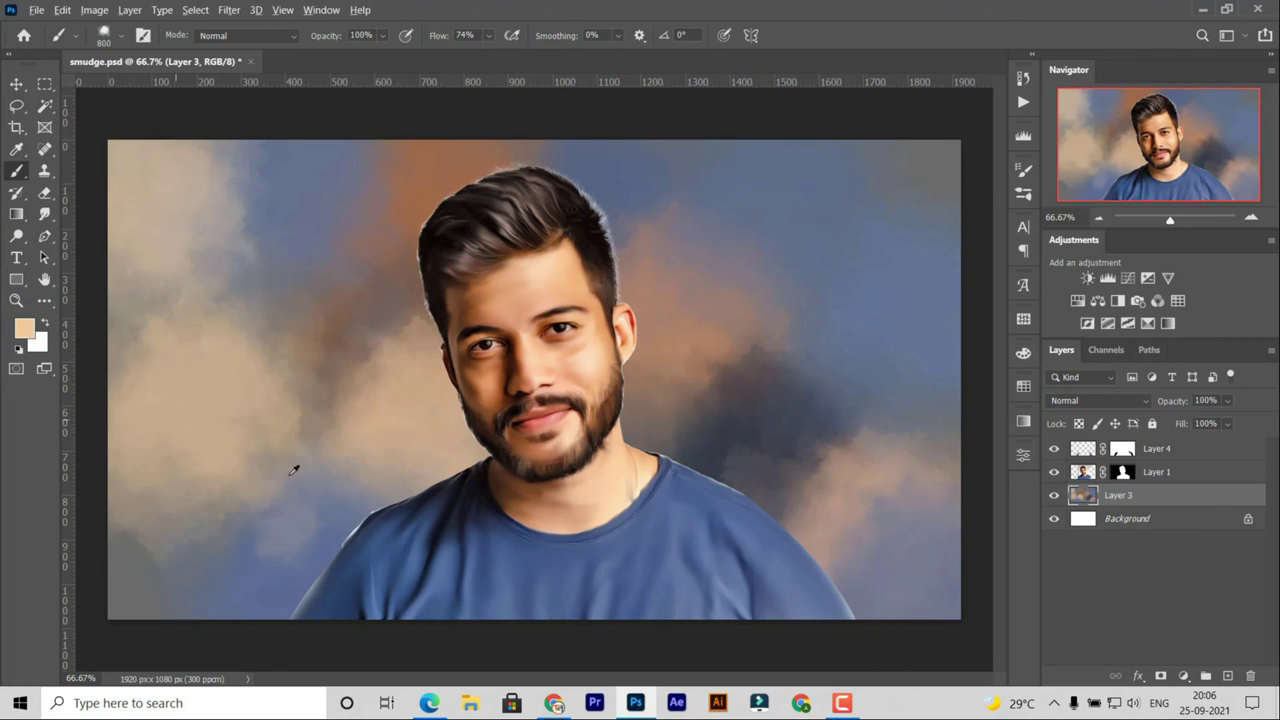
left_click(680, 475, "alt")
left_click_drag(150, 300, 215, 500)
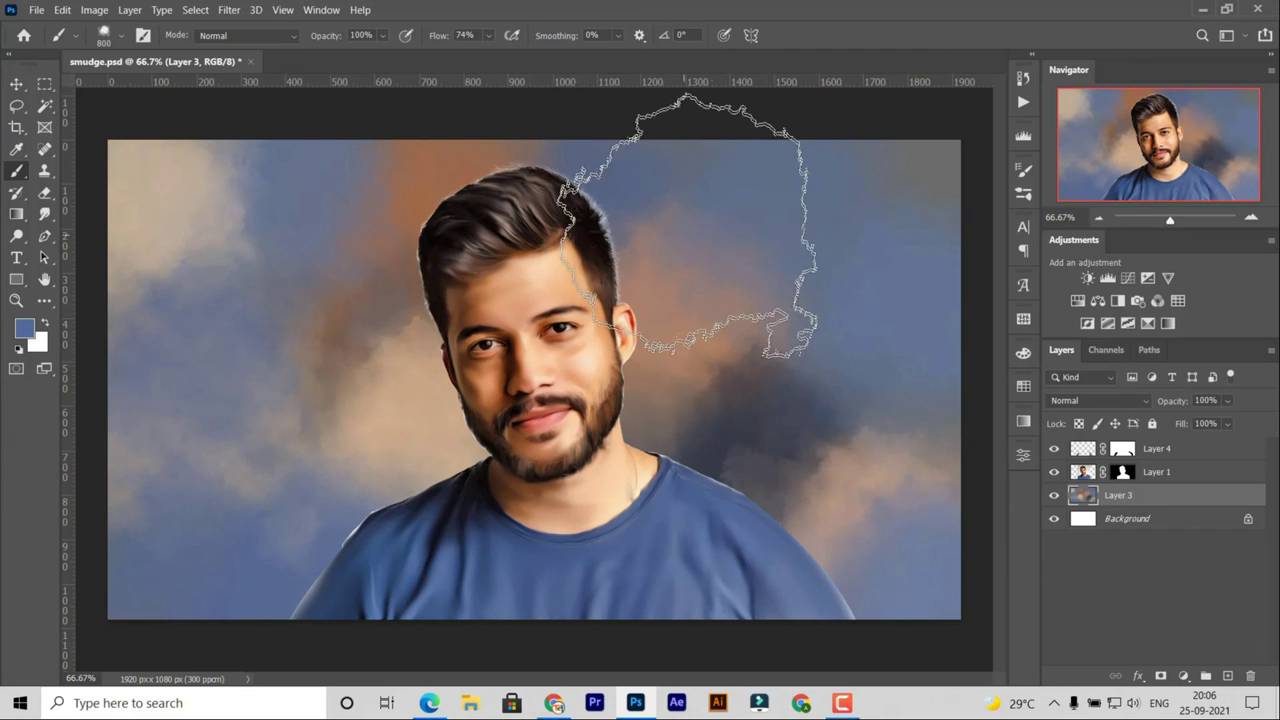
- Add a peach cloud upper right, blue-grey over upper areas, and a large peach cloud lower right
left_click(631, 476, "alt")
left_click_drag(790, 200, 830, 370)
left_click(744, 516, "alt")
left_click(795, 227)
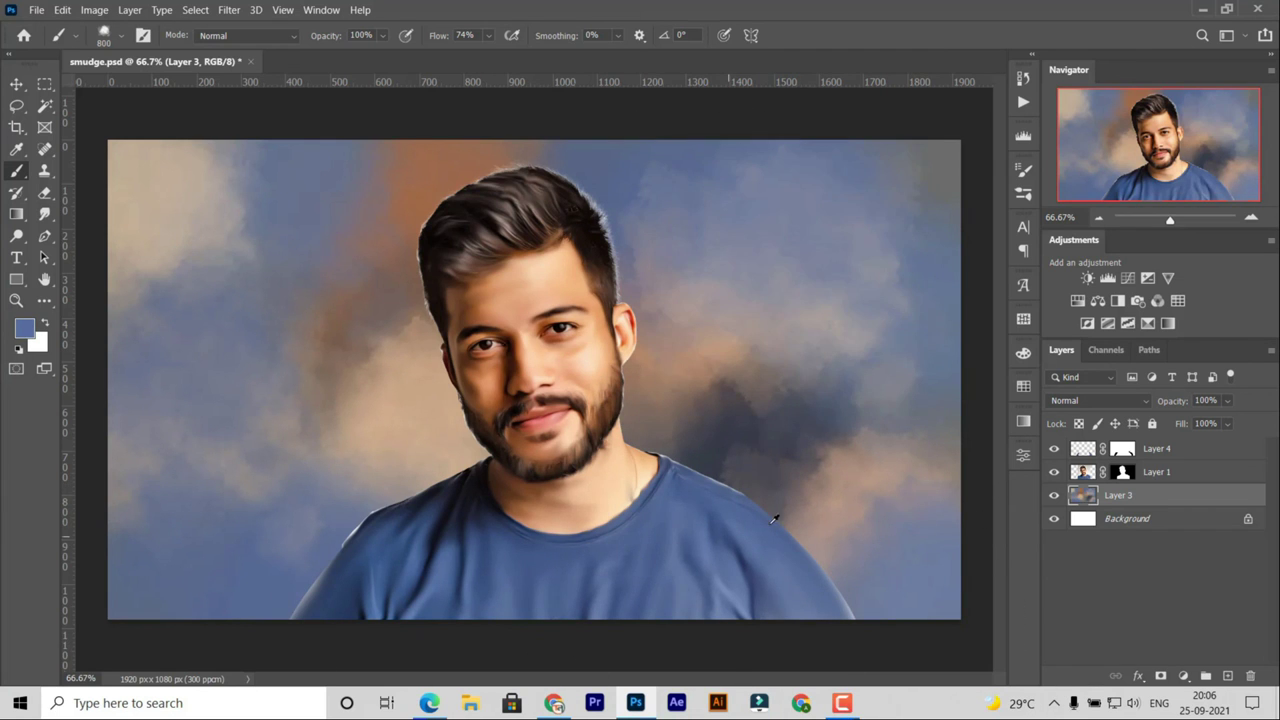
left_click_drag(200, 280, 260, 340)
left_click(405, 439)
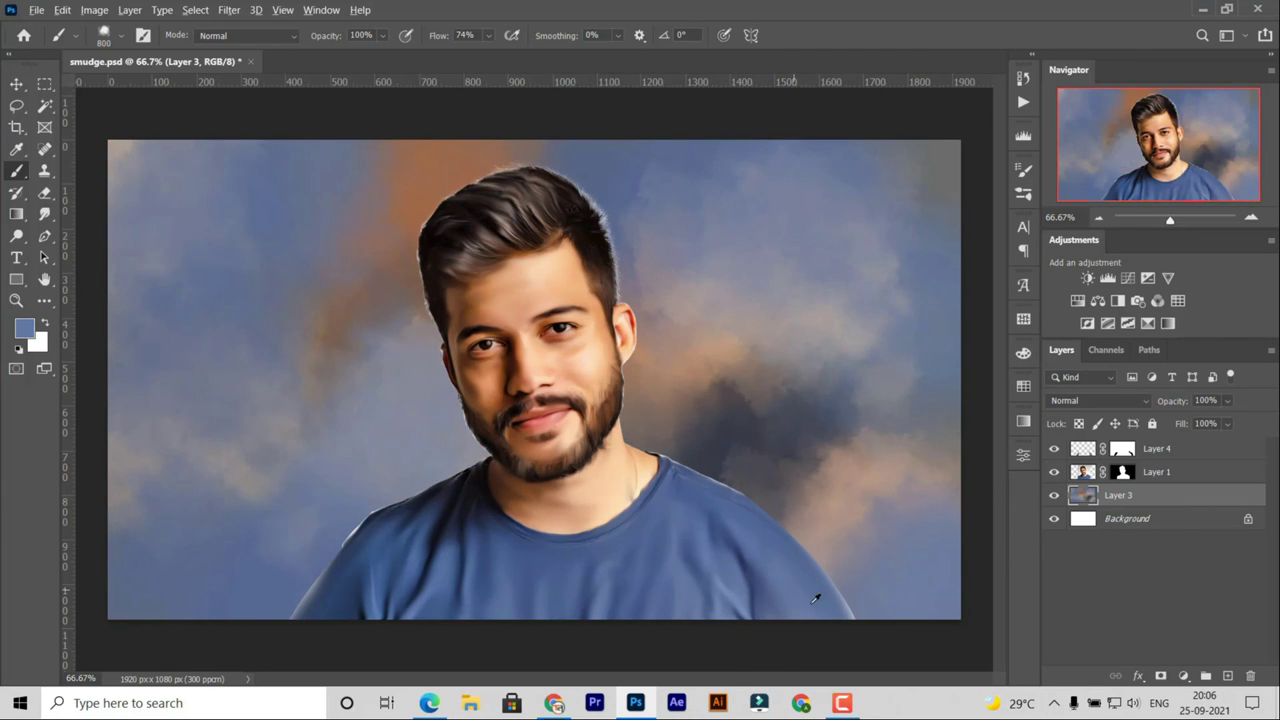
left_click(689, 543, "alt")
left_click_drag(689, 543, 896, 565)
- Blend the lower-right cloud blue-grey, add light strokes lower left, and save smudge.psd
left_click(820, 250, "alt")
left_click_drag(780, 520, 920, 400)
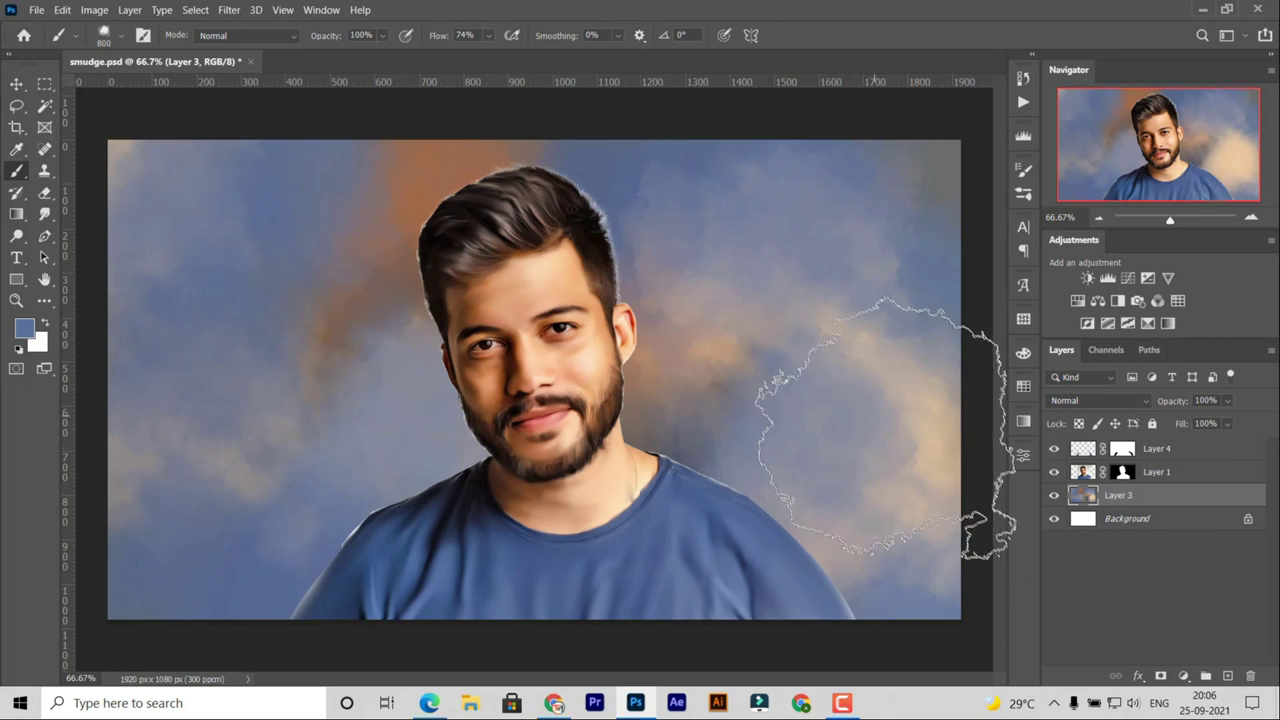
left_click(628, 470, "alt")
left_click_drag(180, 560, 420, 450)
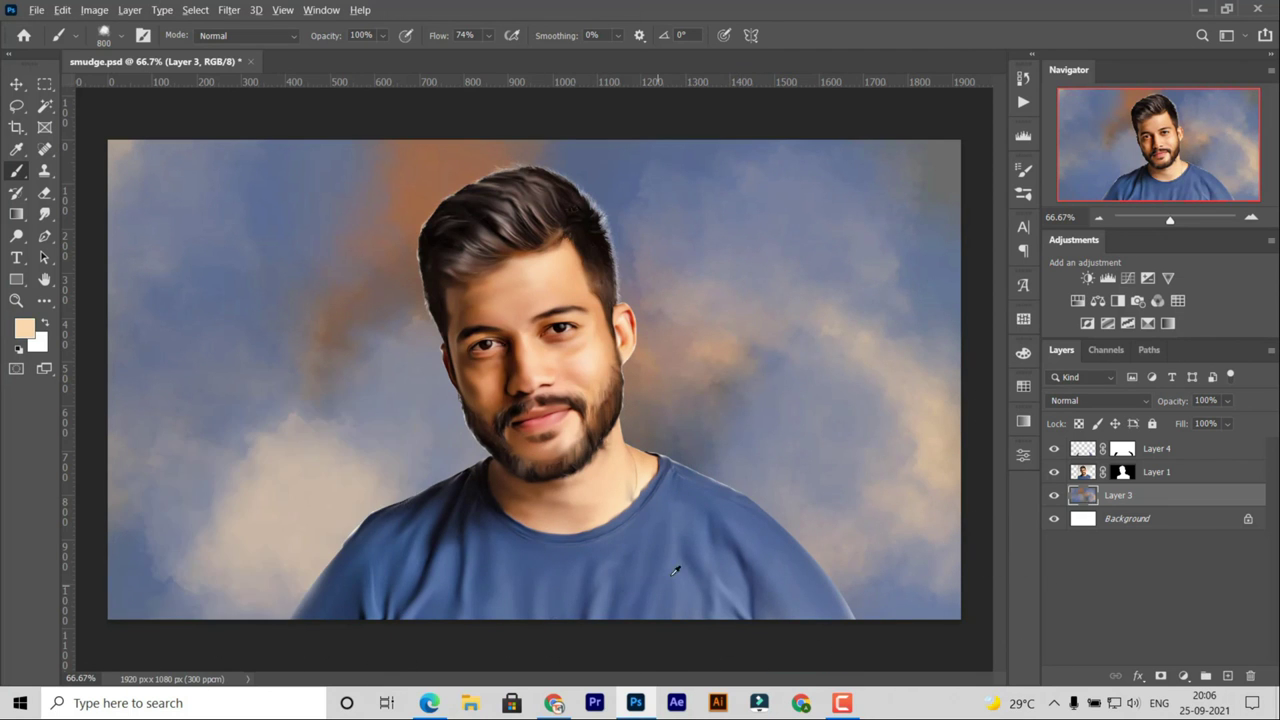
left_click(737, 604, "alt")
left_click(16, 84)
key("ctrl+s")
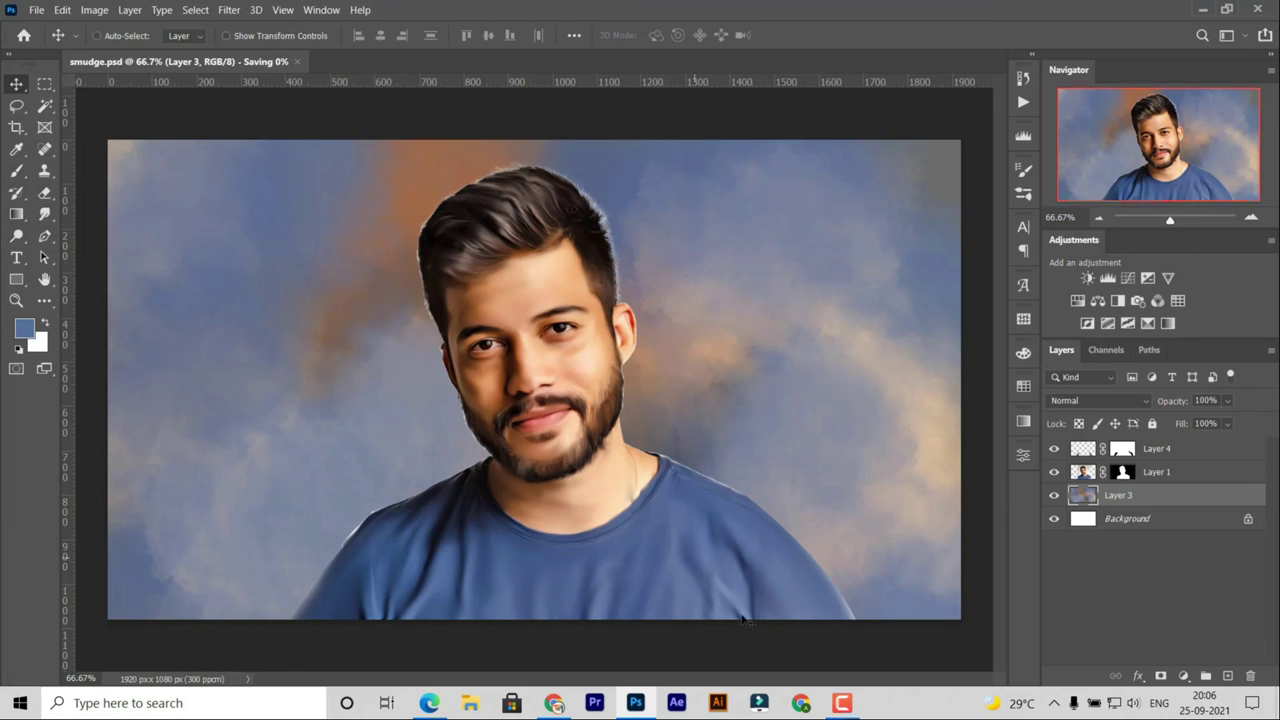